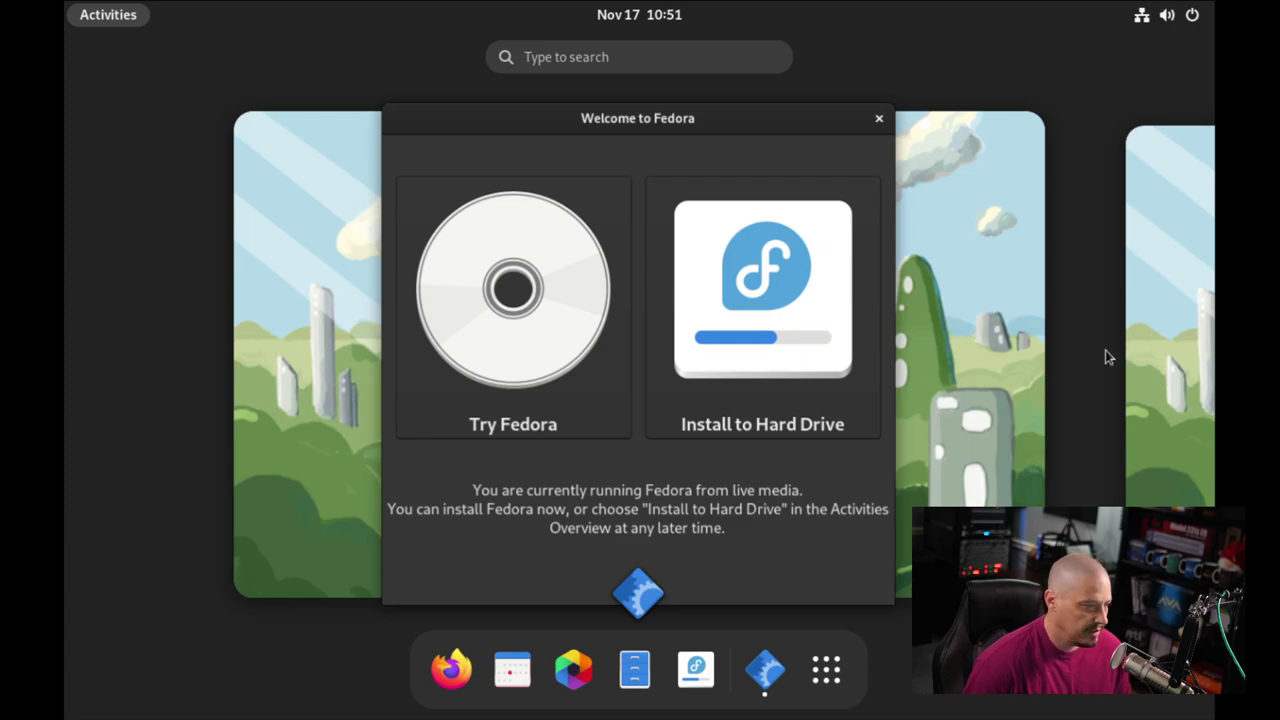
Bring the Welcome to Fedora window forward and move it to the screen centre
left_click(763, 117)
left_click_drag(223, 109, 466, 106)
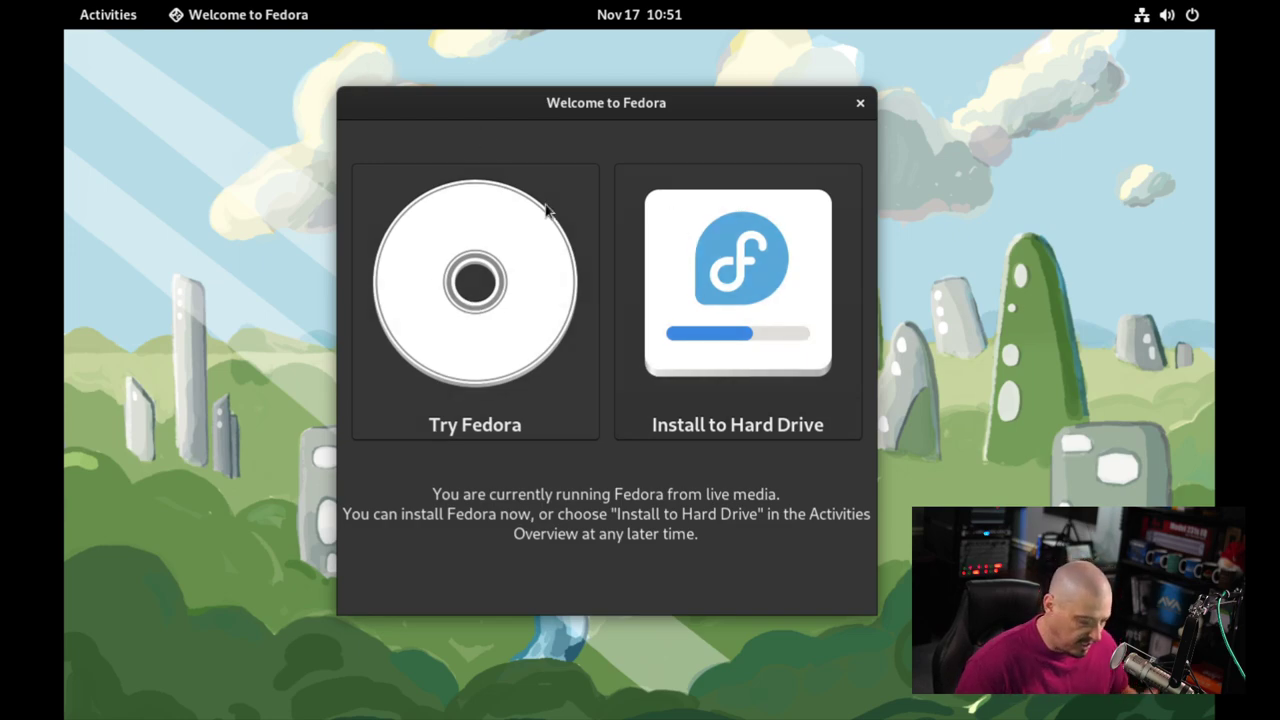
Choose Install to Hard Drive and keep English (United States) as the installation language
left_click(712, 327)
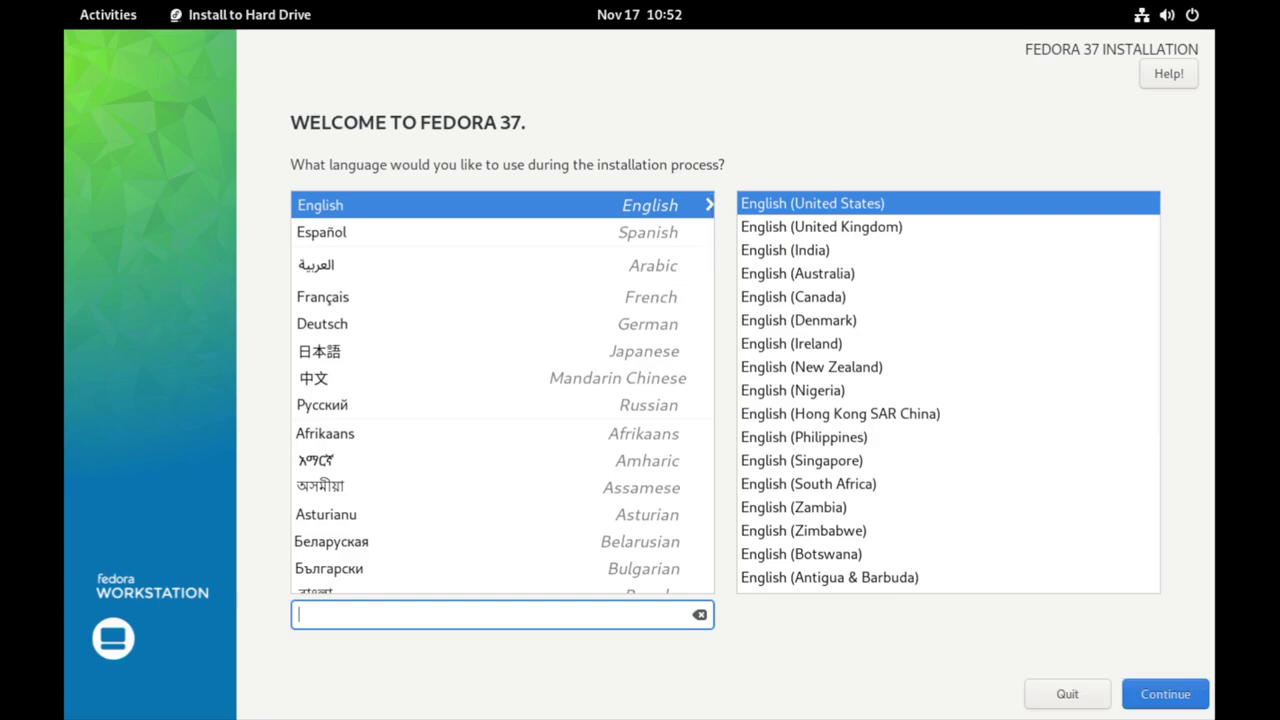
left_click(1163, 700)
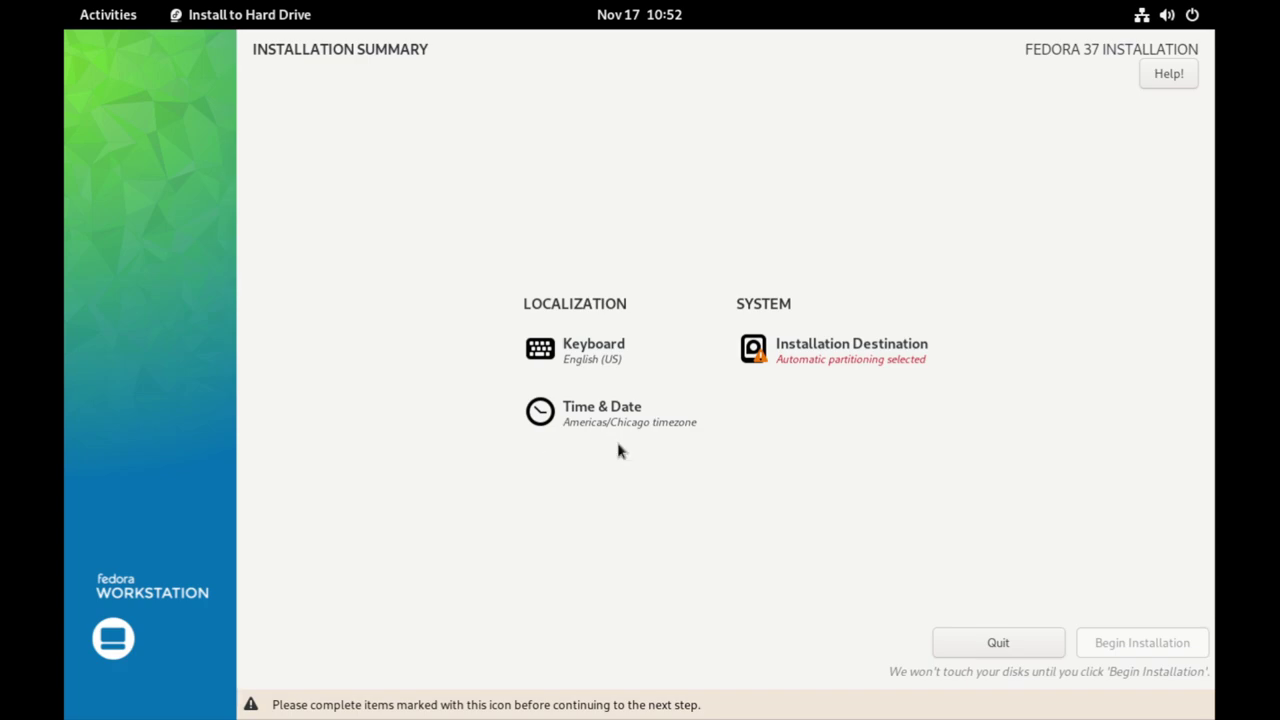
Select the 25 GiB vda disk as the install destination with automatic partitioning
left_click(800, 354)
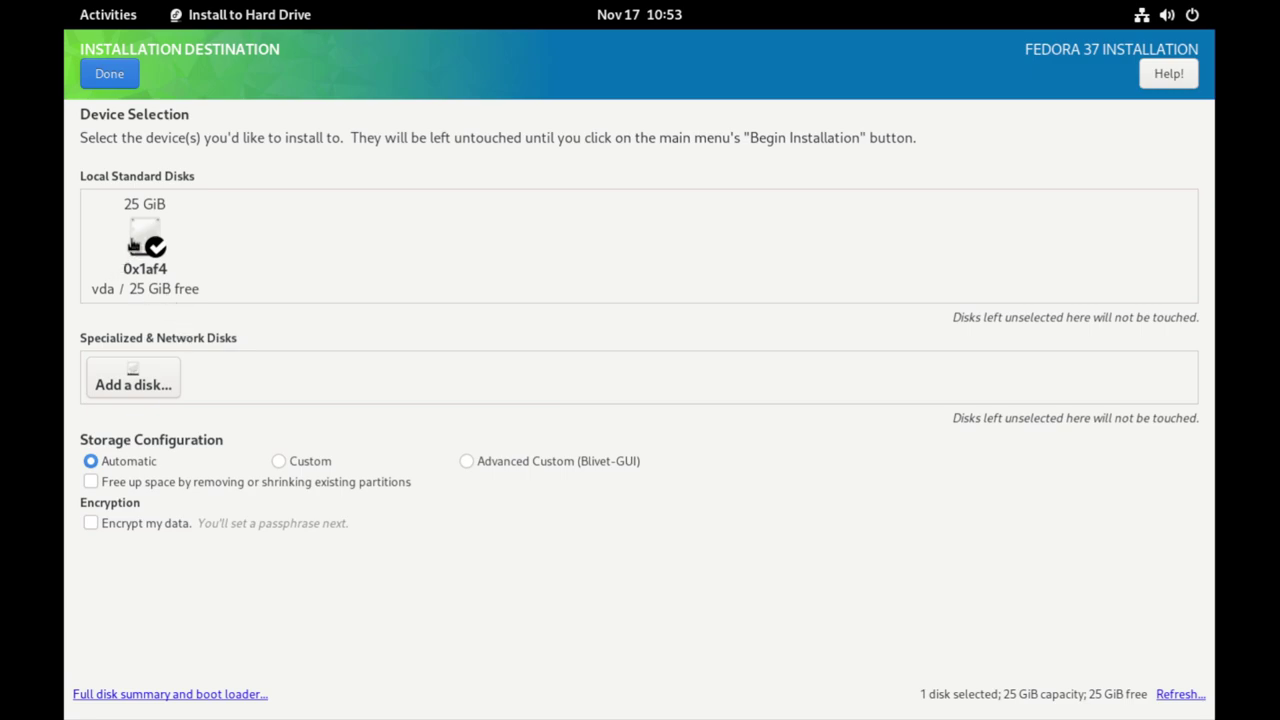
left_click(131, 240)
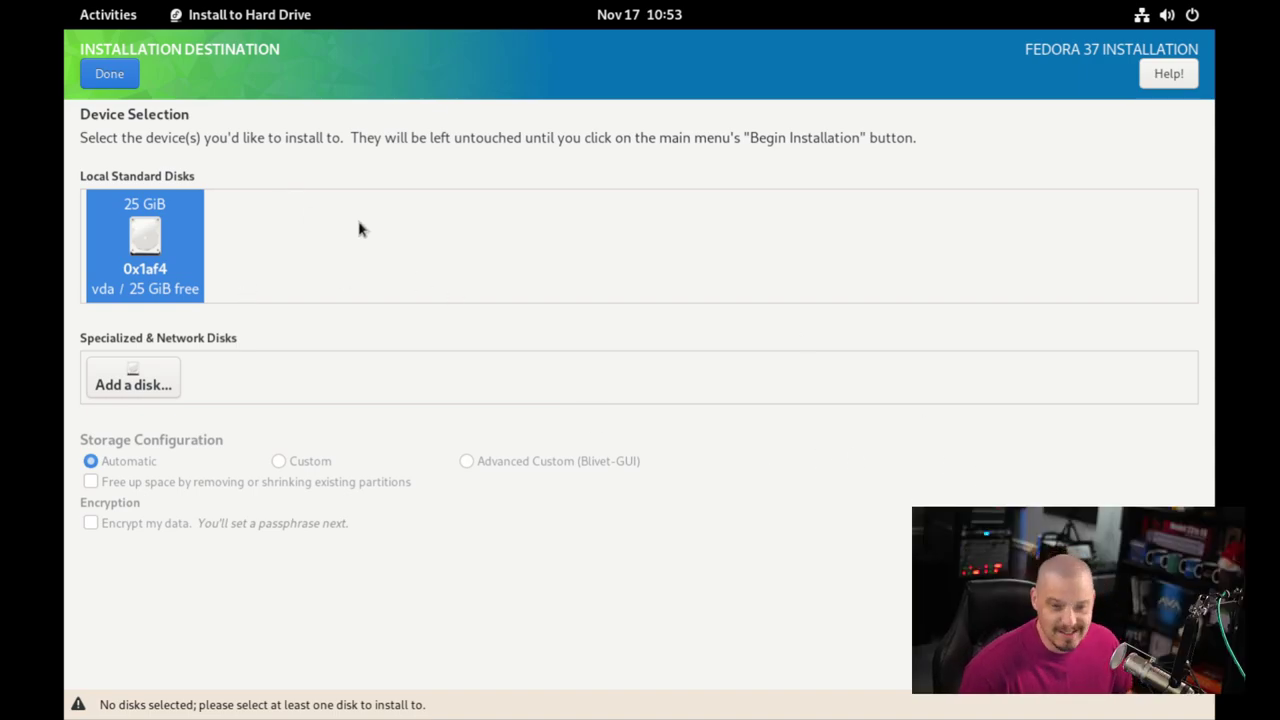
left_click(125, 248)
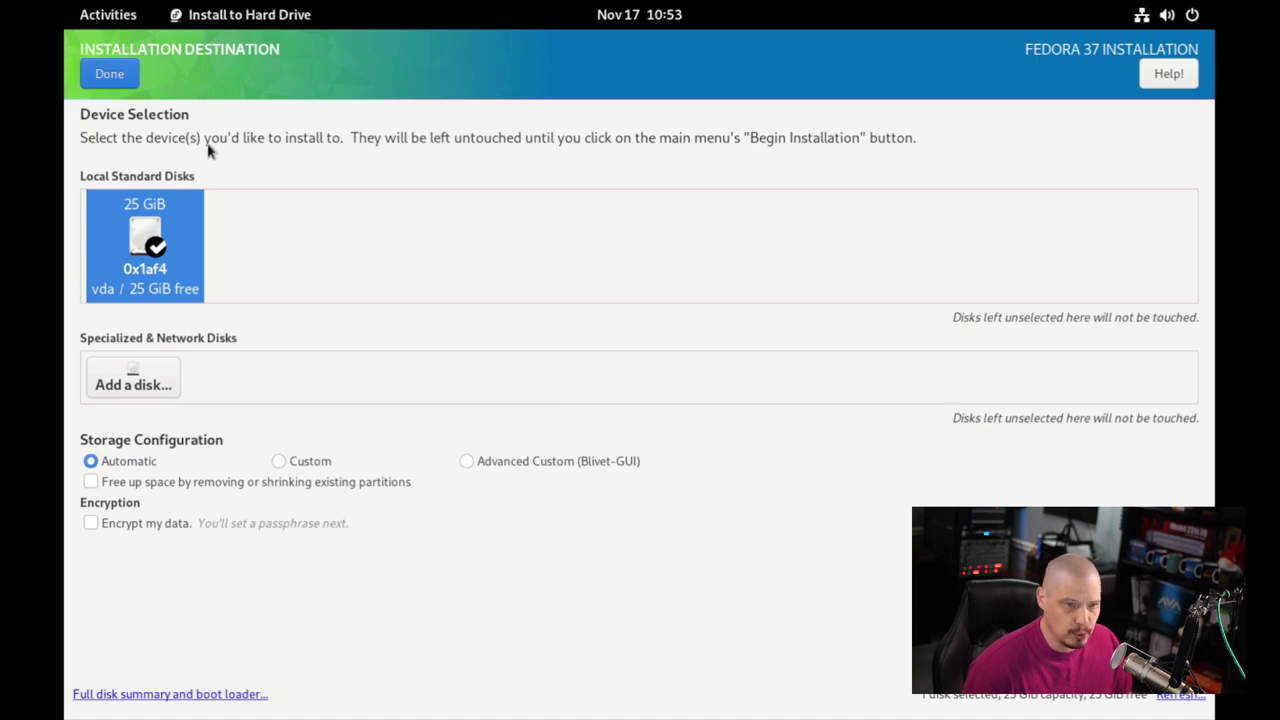
left_click(119, 71)
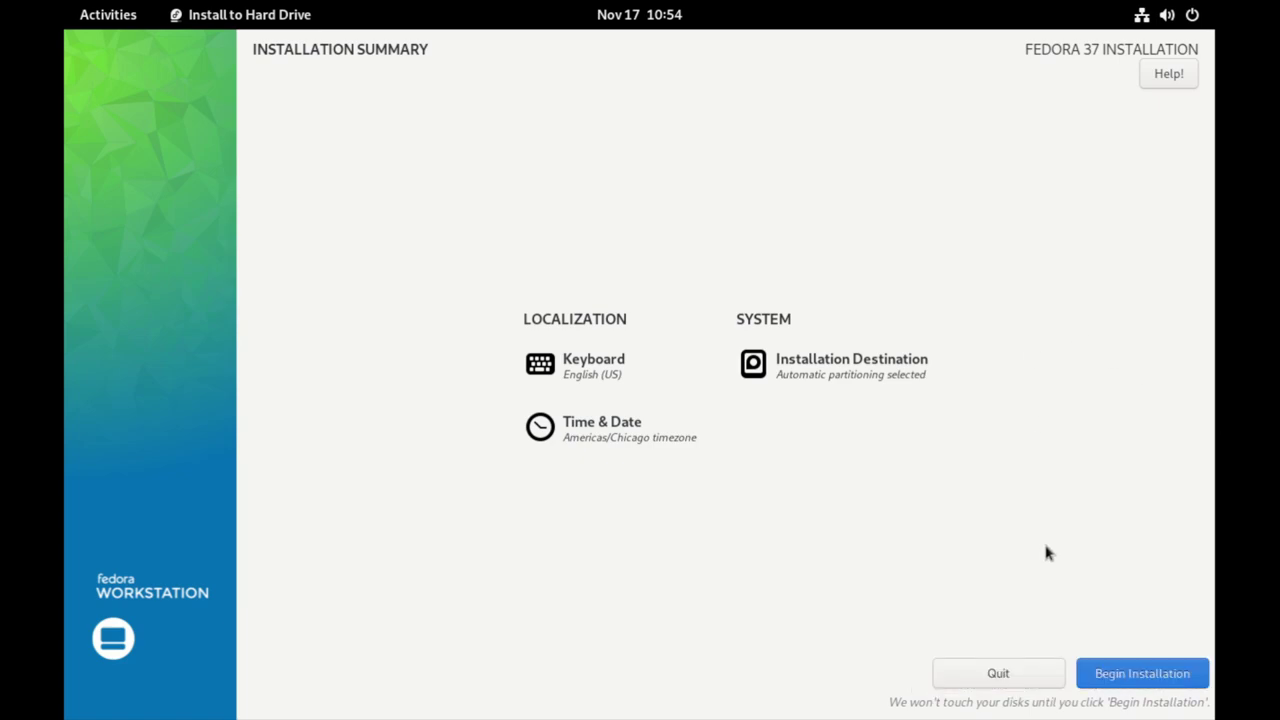
Begin the Fedora 37 installation and let it run until progress reads Complete
left_click(1117, 678)
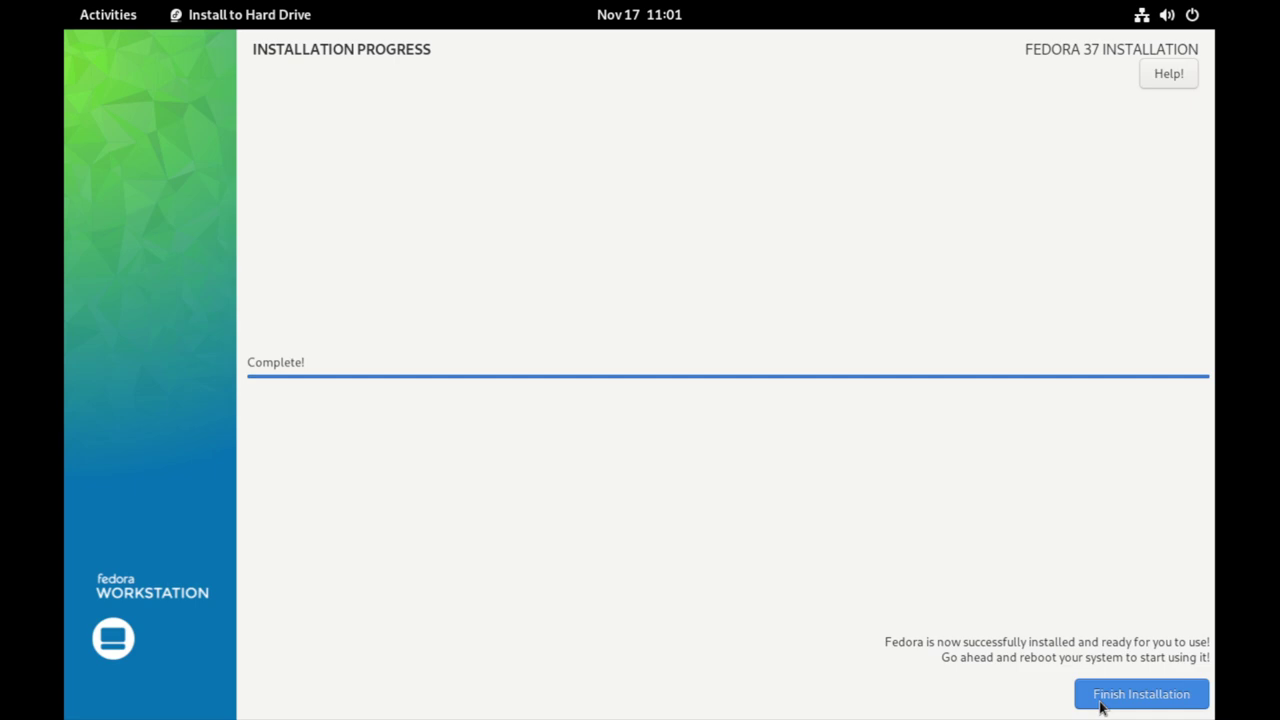
Finish the installation, closing the Anaconda installer to an empty desktop
left_click(1101, 704)
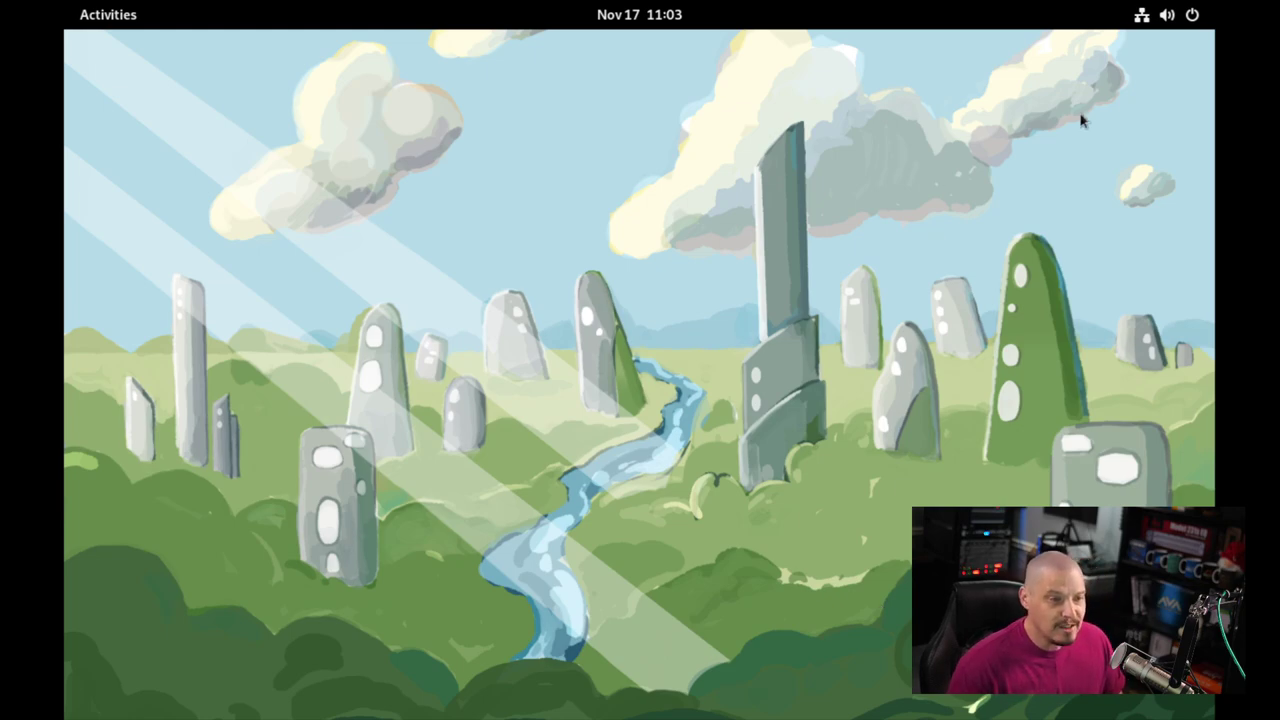
Restart the computer from the quick settings power menu and confirm the restart
left_click(1193, 16)
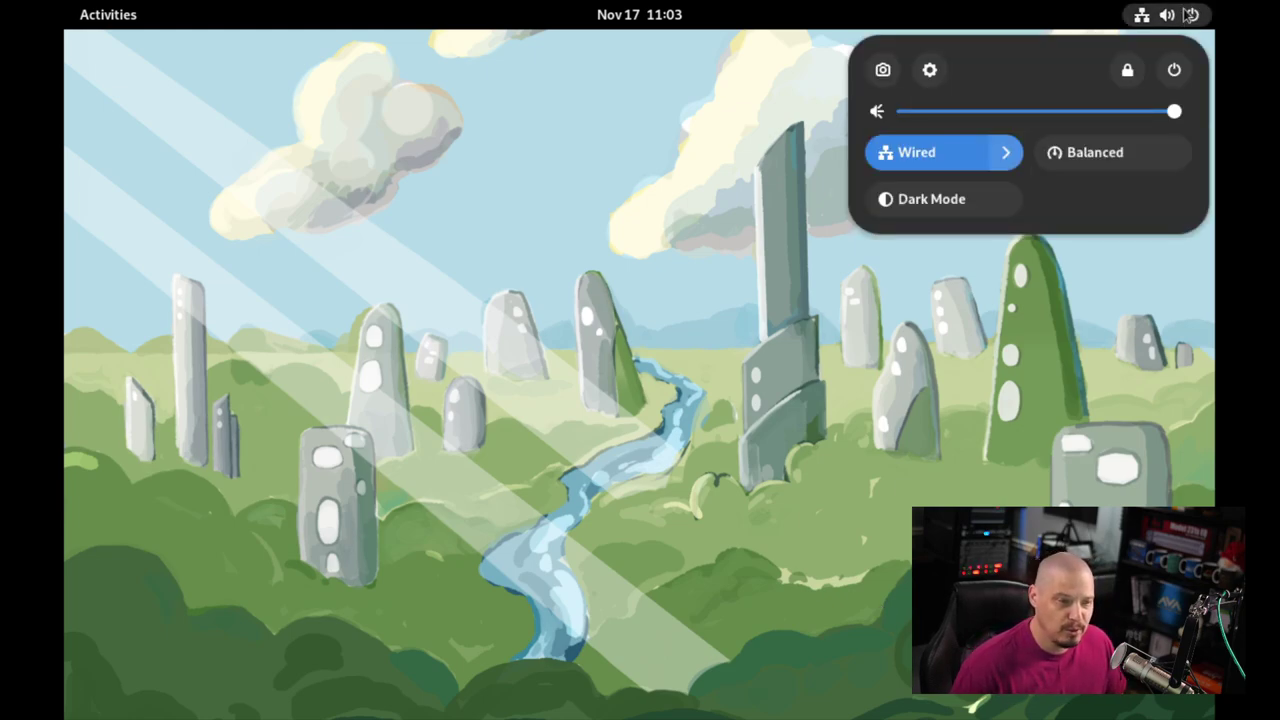
left_click(1174, 69)
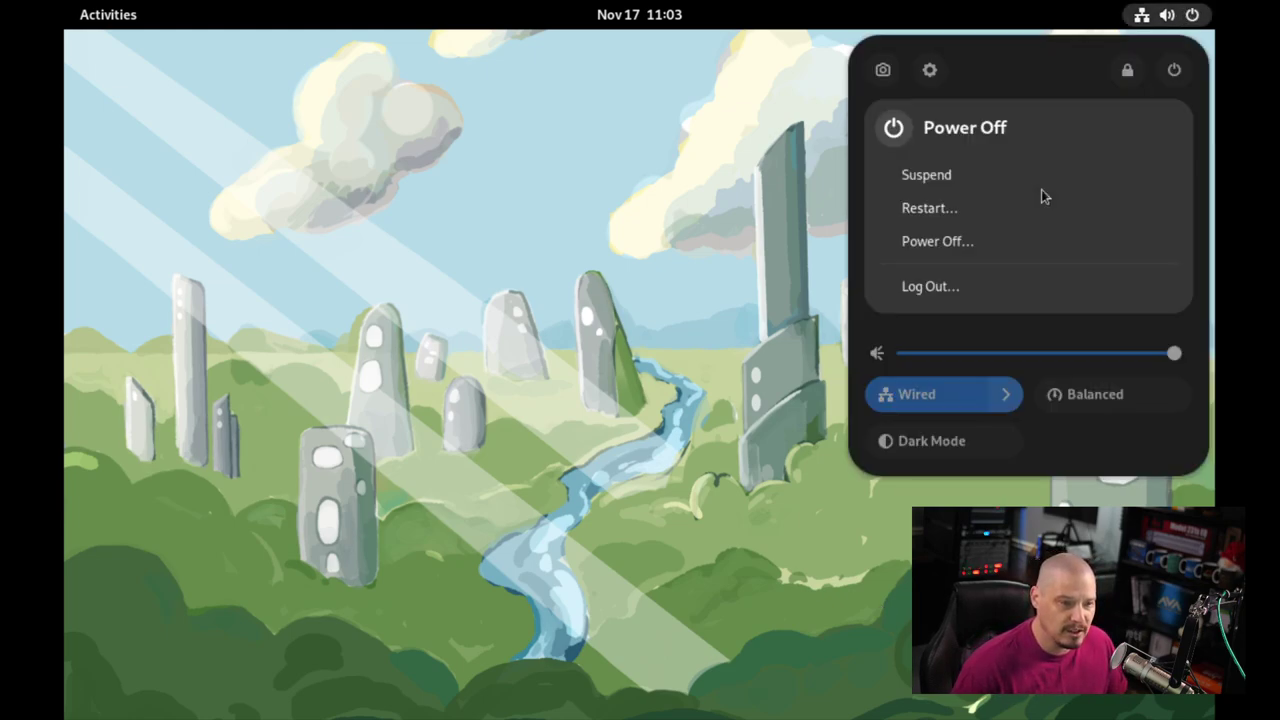
left_click(938, 208)
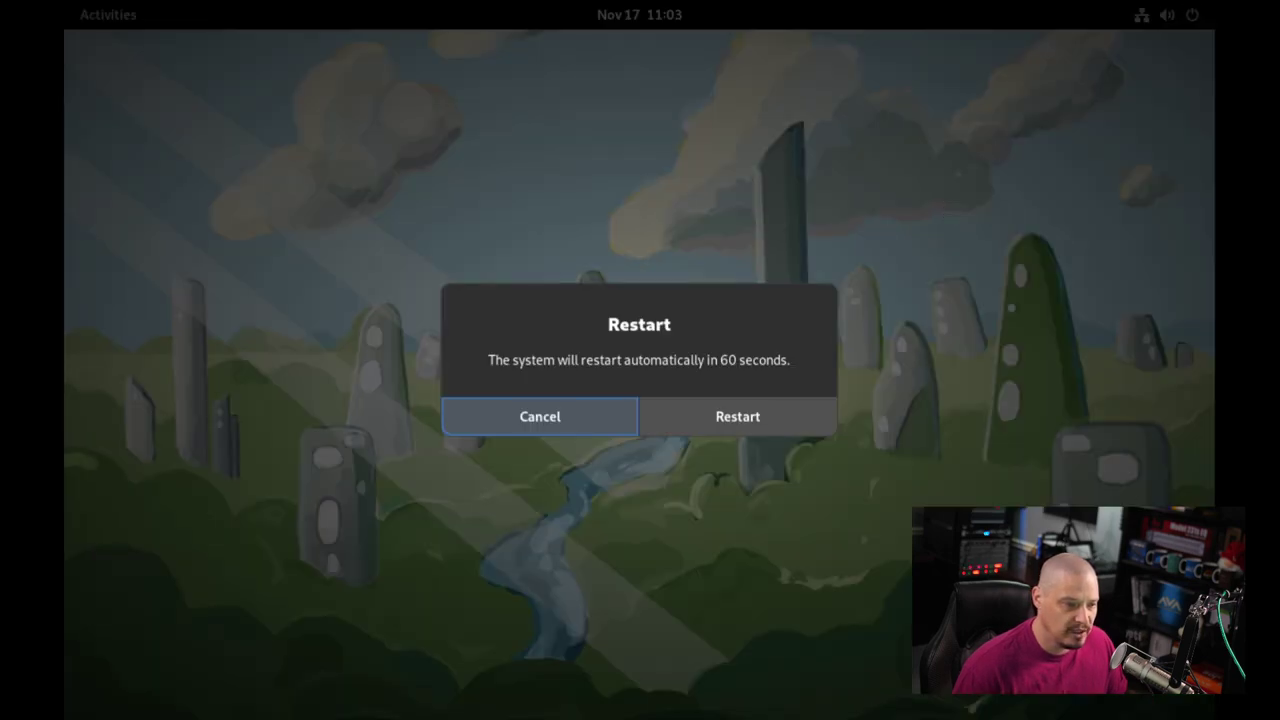
left_click(786, 430)
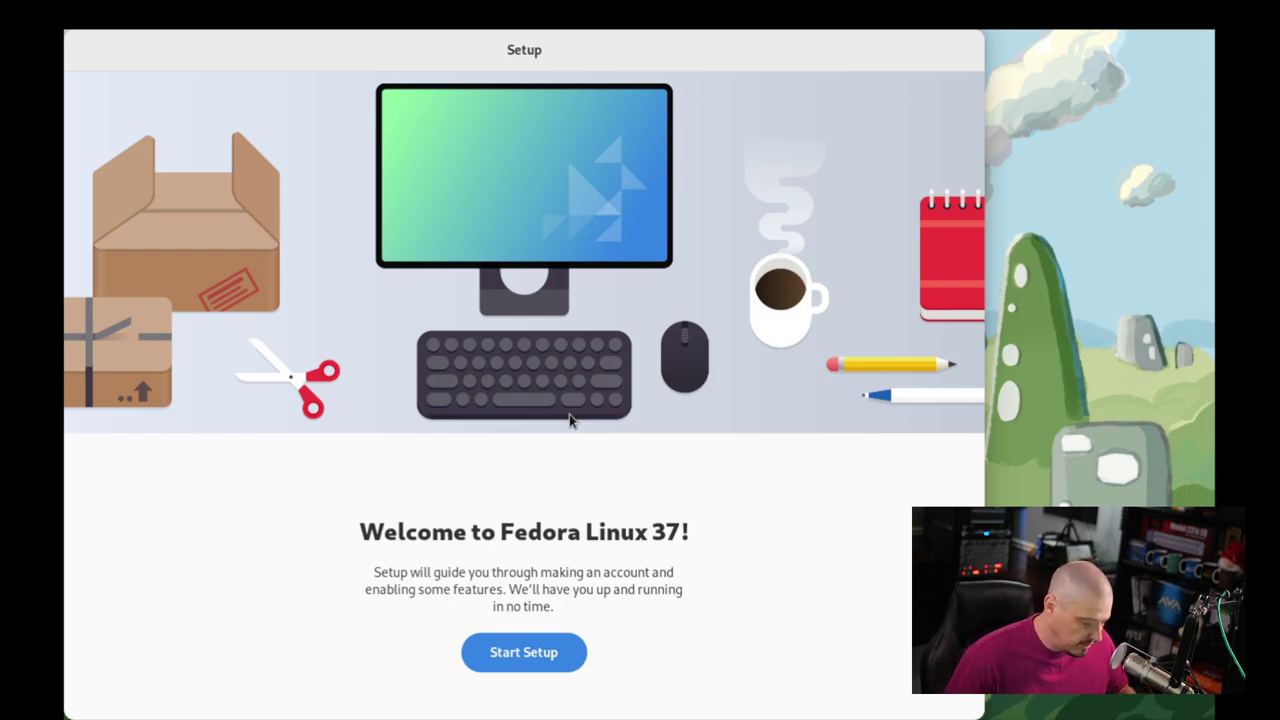
Start setup and accept Privacy with Location Services and Automatic Problem Reporting left on
left_click(541, 665)
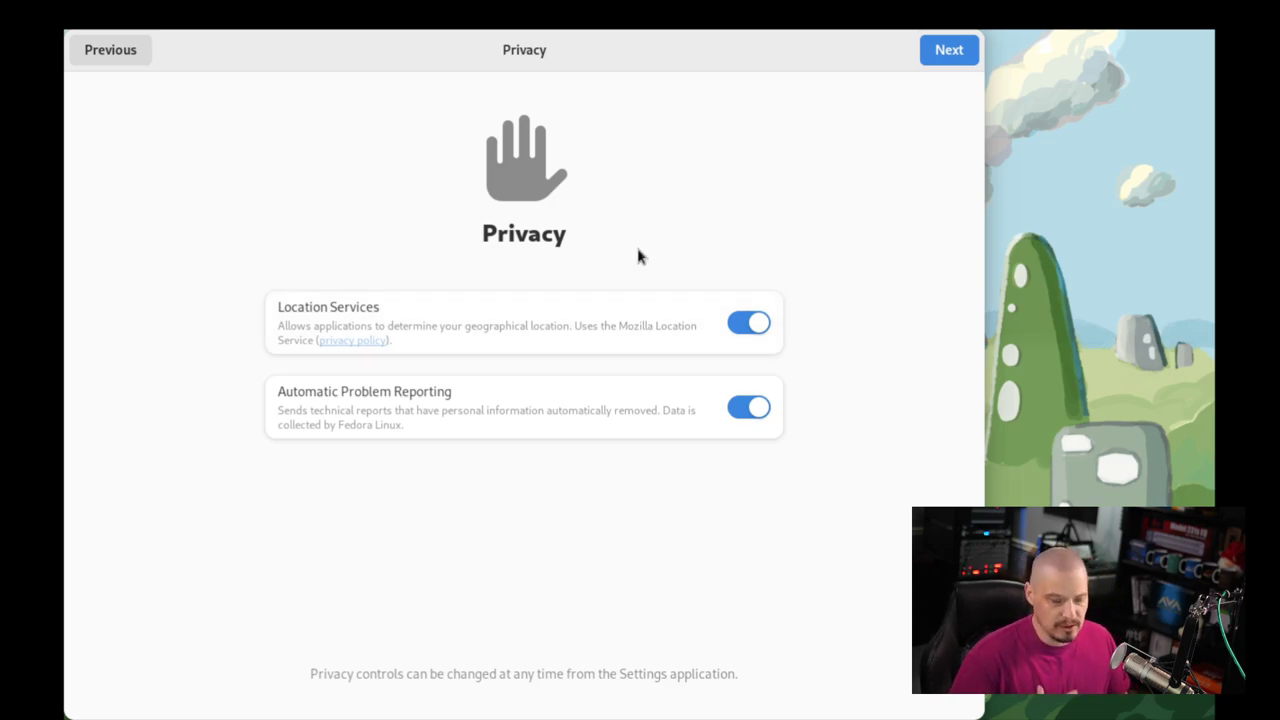
left_click(942, 56)
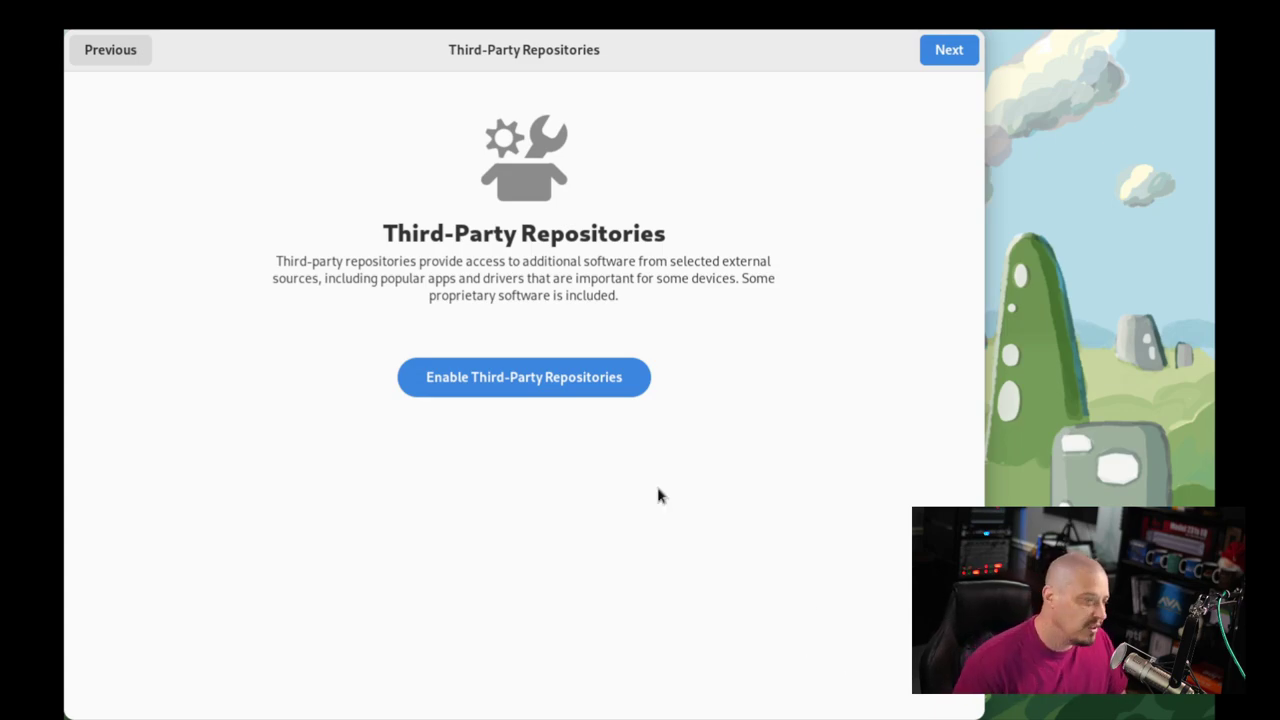
Enable third-party repositories and proceed to the online accounts page
left_click(575, 395)
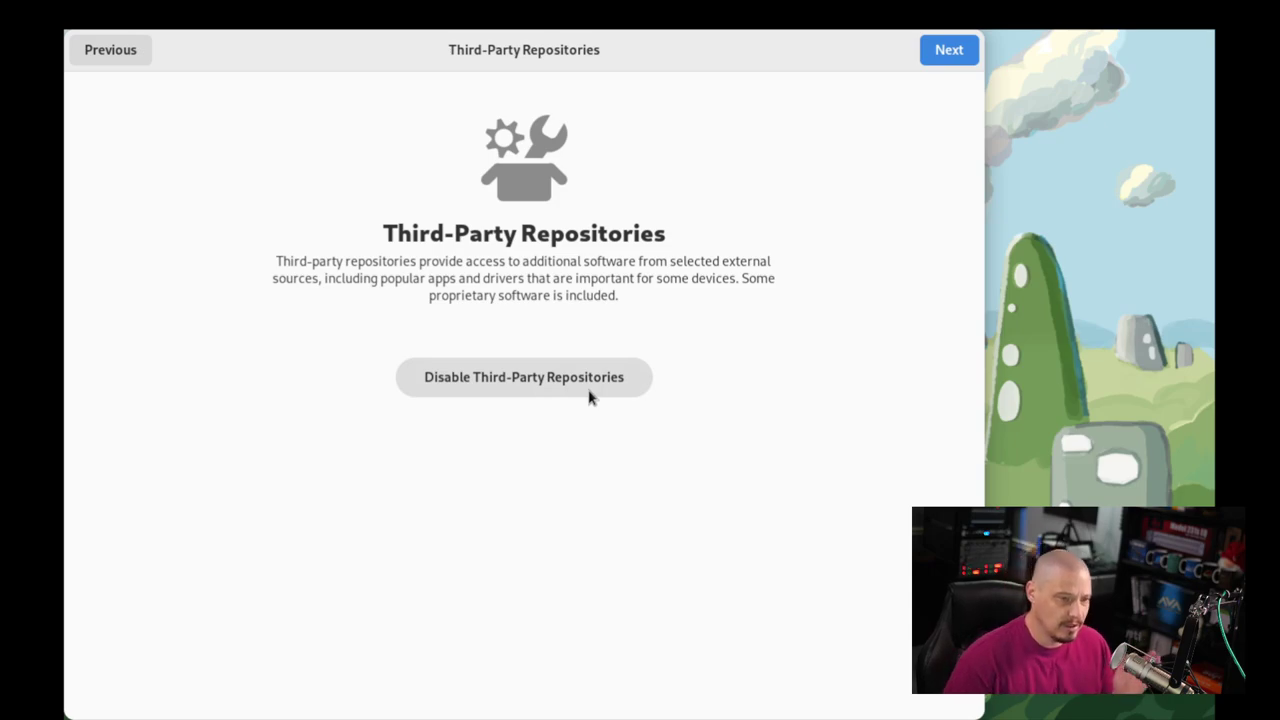
left_click(951, 50)
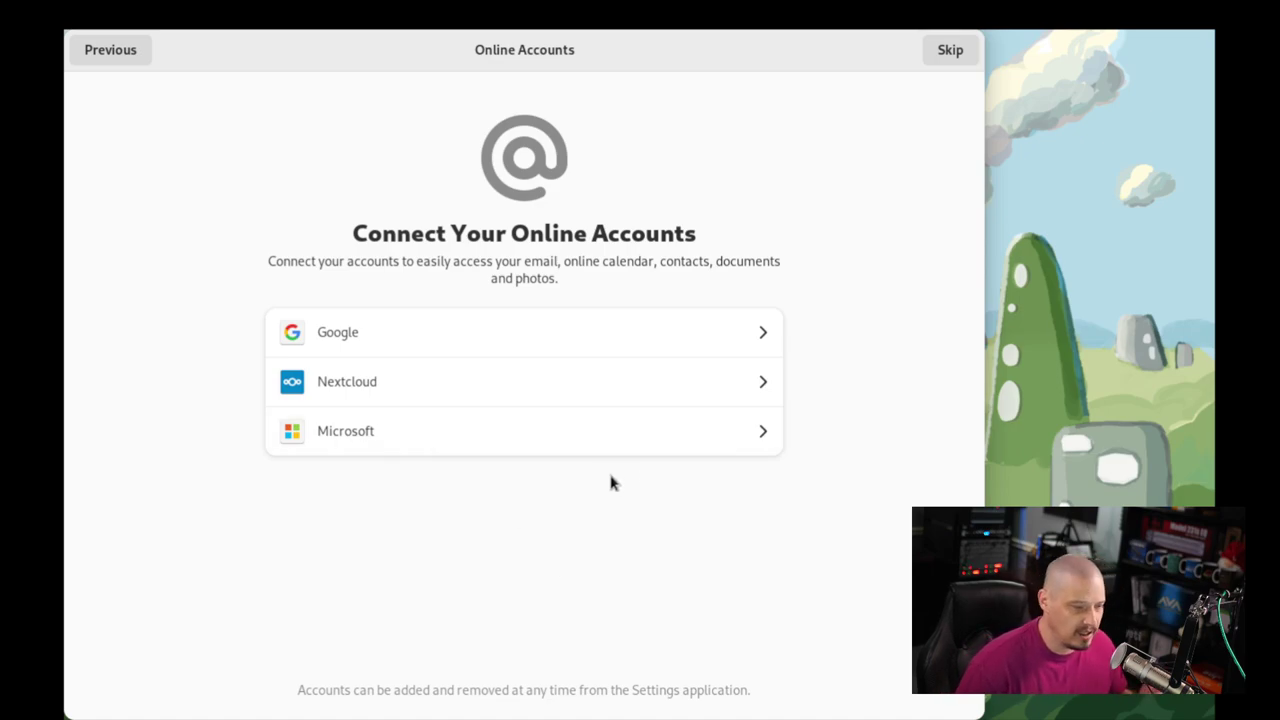
Skip online accounts and enter the new user's full name
left_click(958, 52)
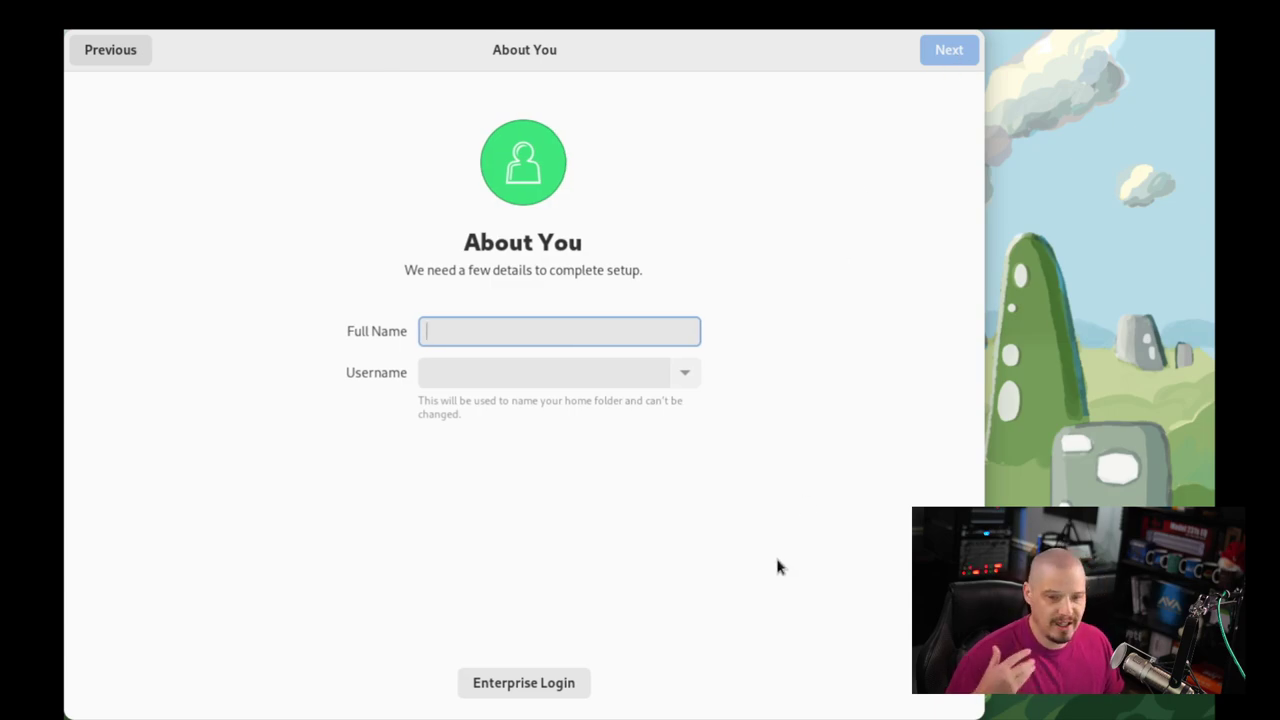
type("dt")
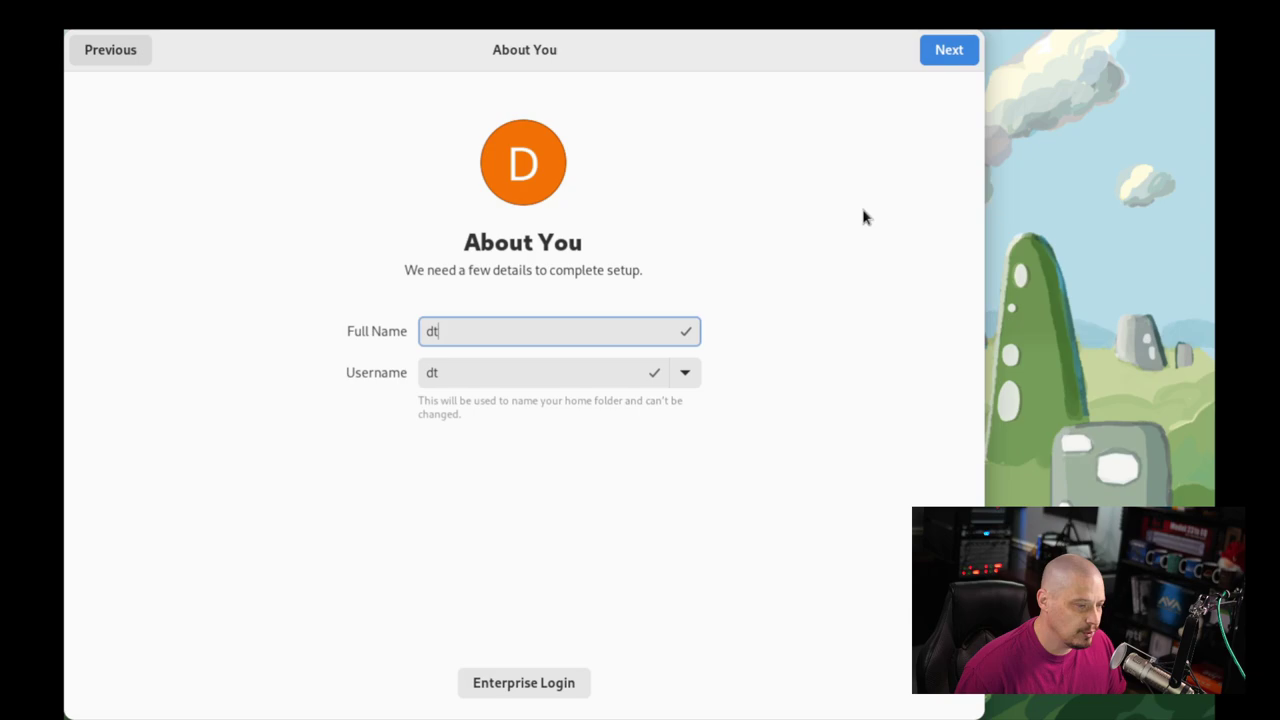
left_click(966, 51)
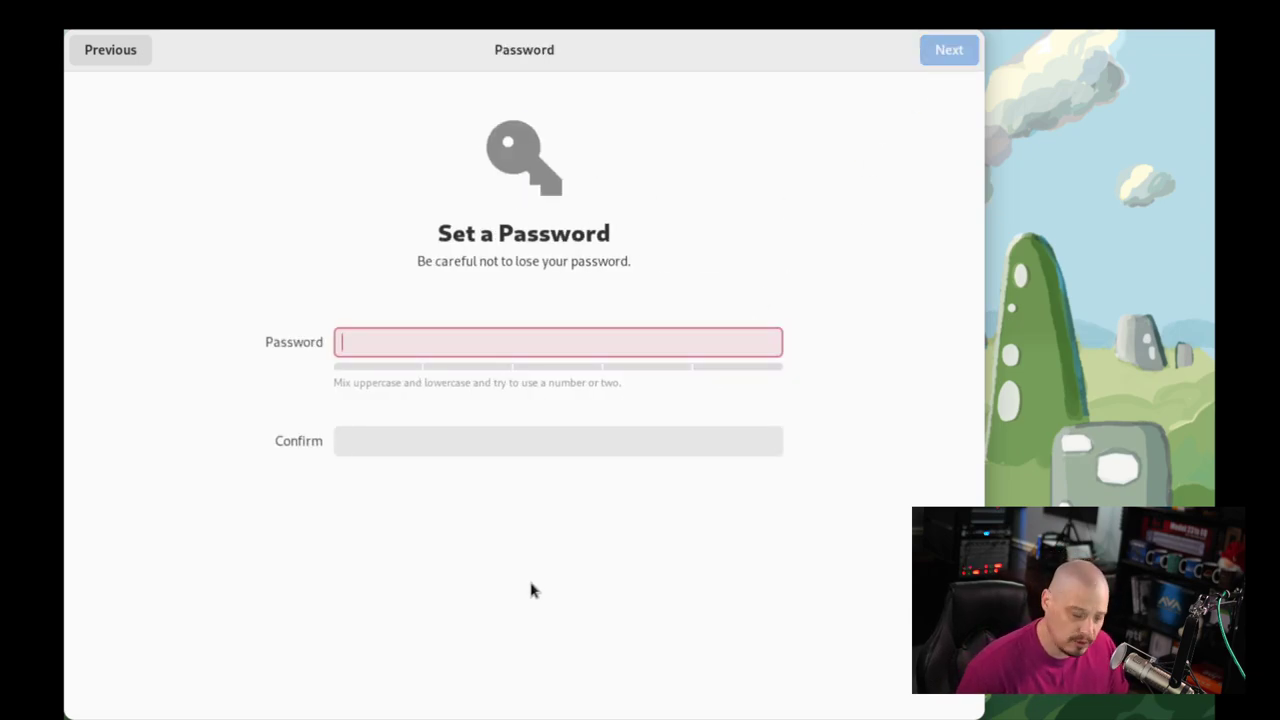
Set and confirm the account password to reach All done!
type("••")
left_click(417, 441)
type("••")
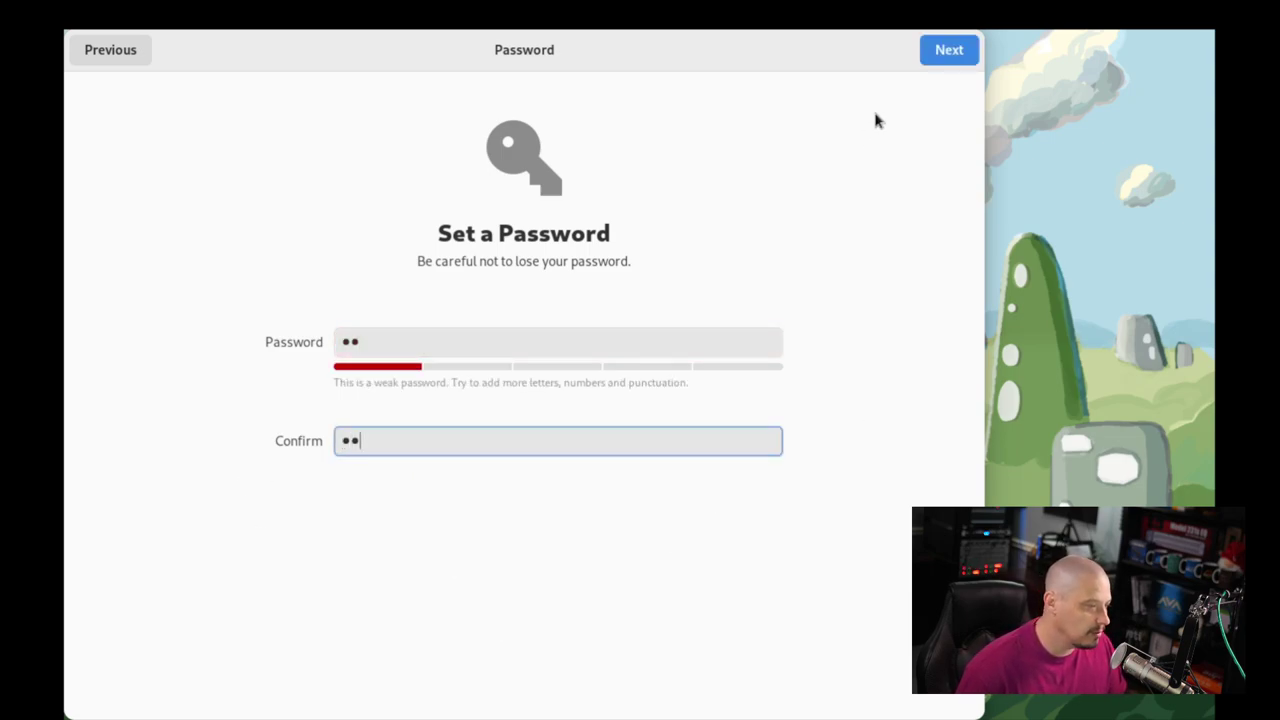
left_click(950, 50)
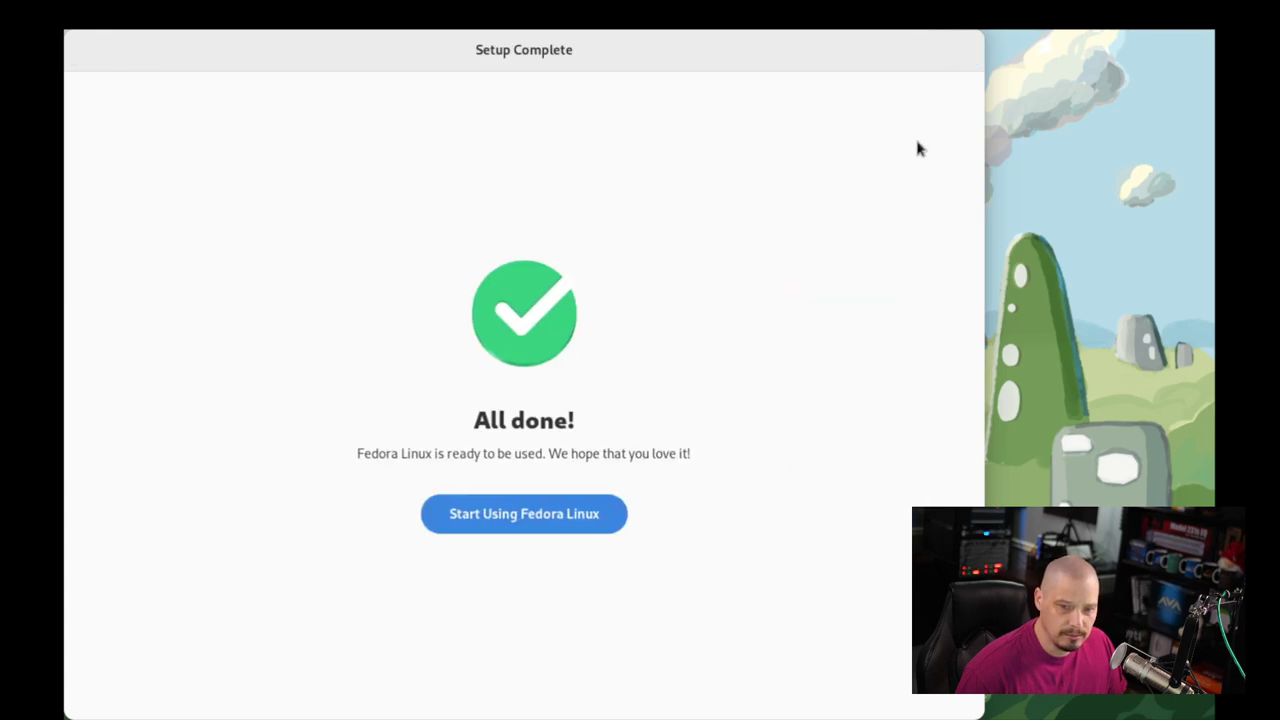
Start using Fedora Linux, decline the GNOME 43 tour, and return to the Activities overview
left_click(545, 516)
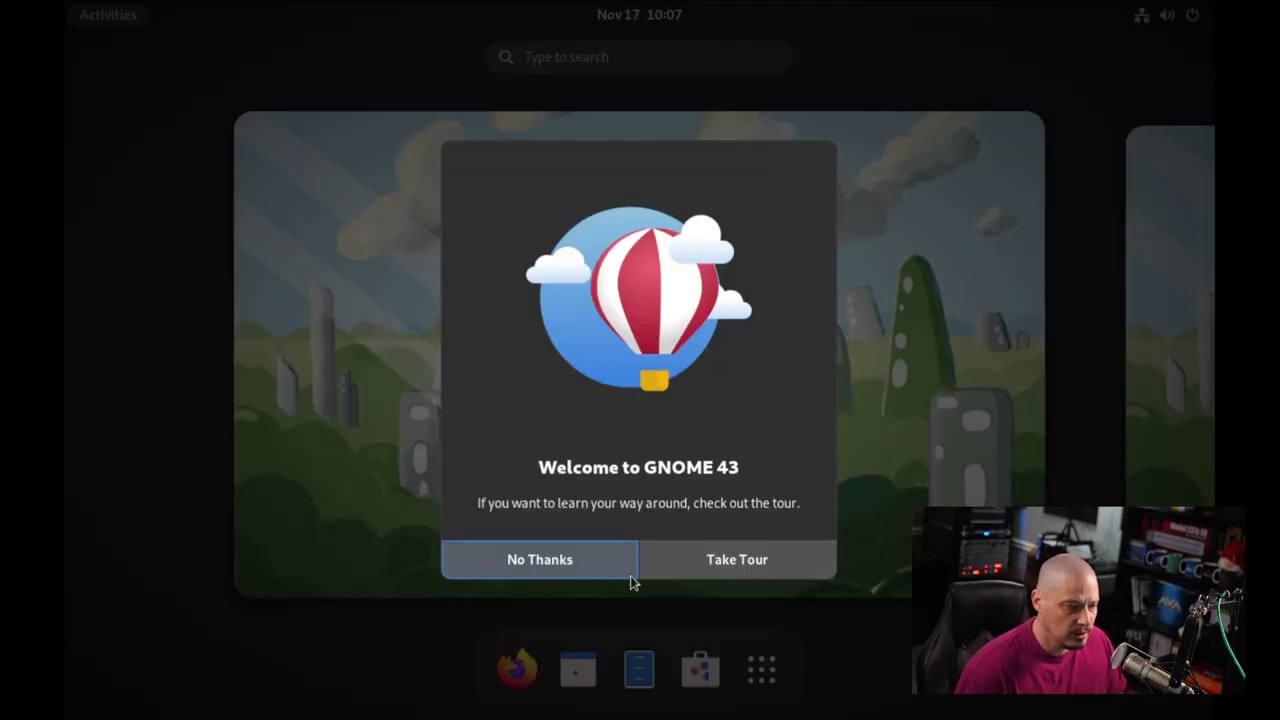
left_click(563, 560)
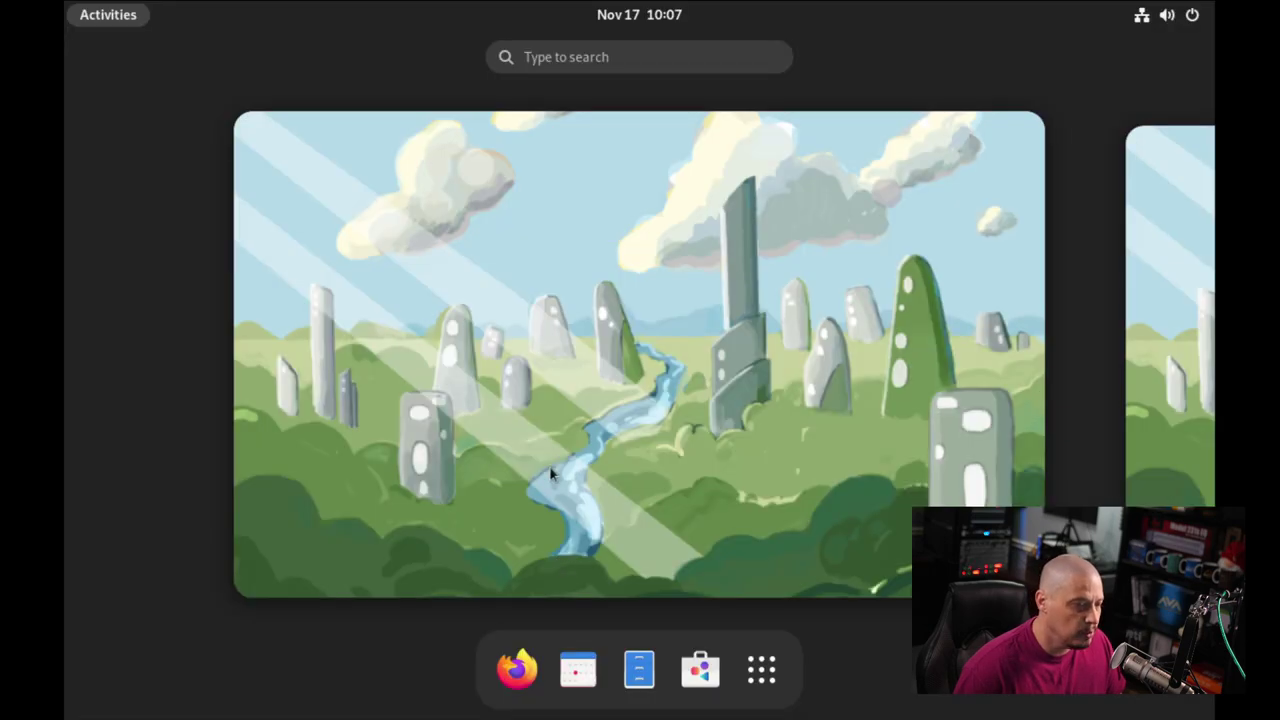
left_click(527, 336)
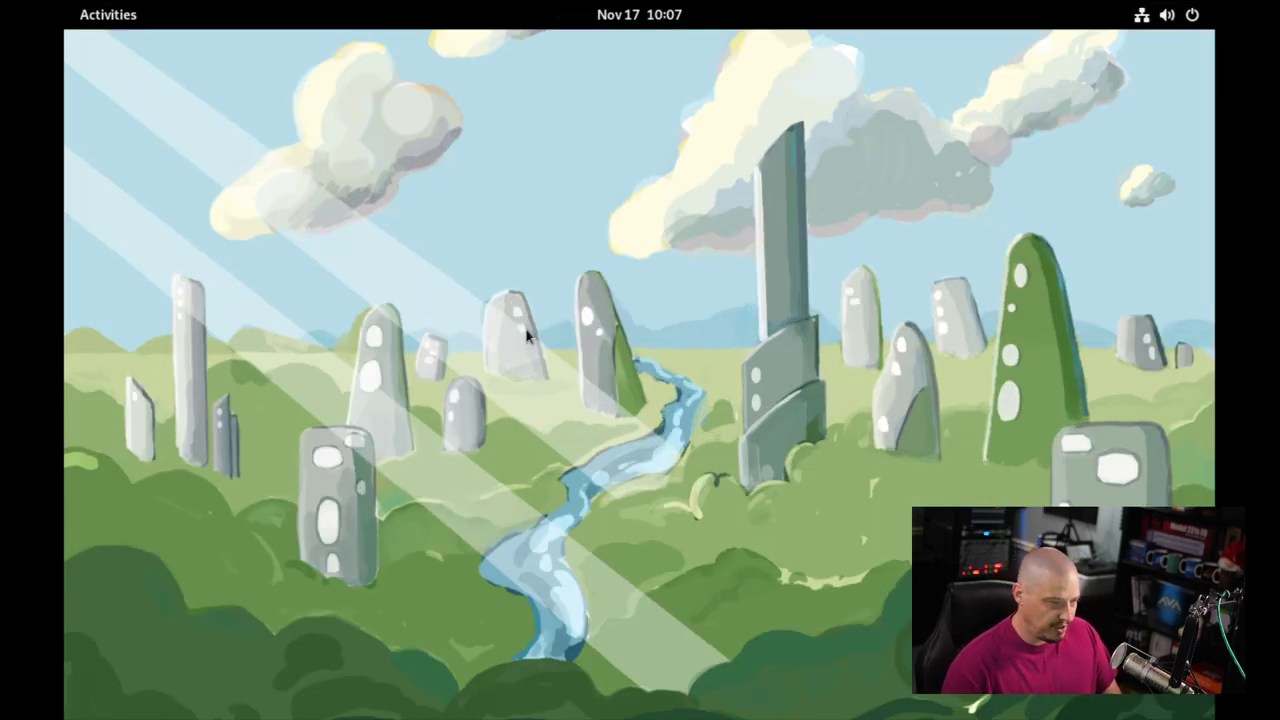
key("super")
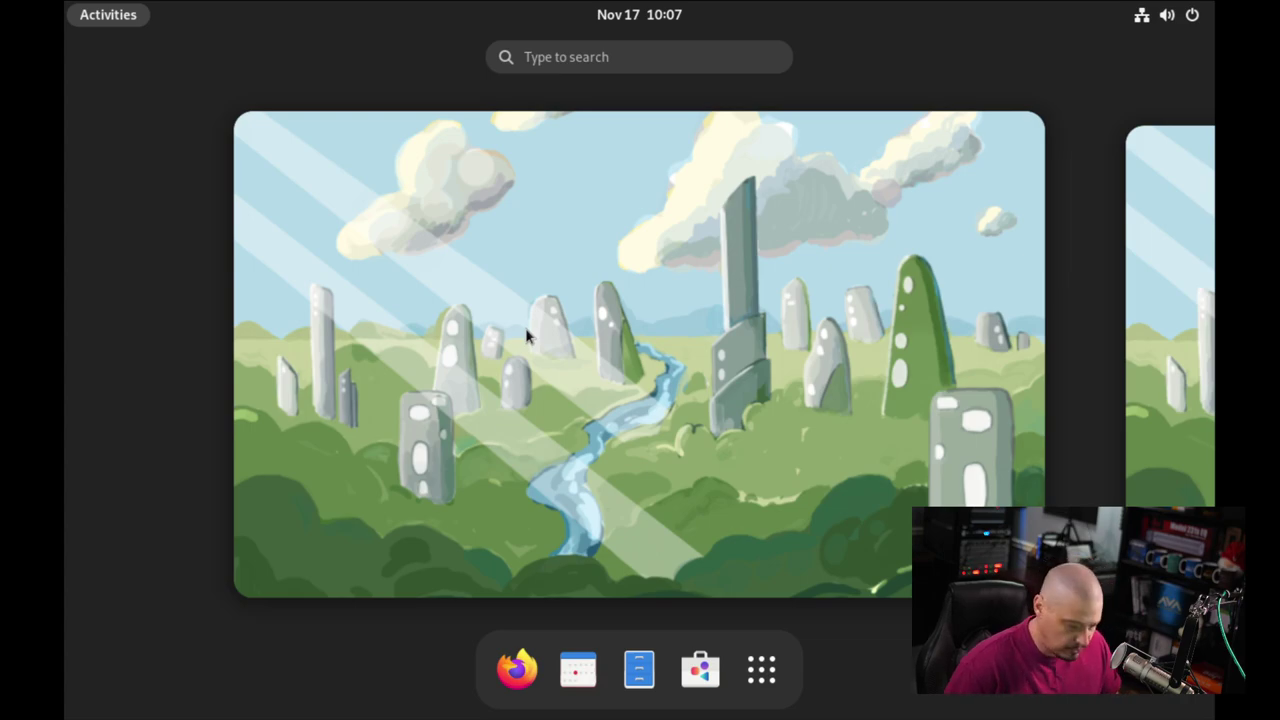
Find the Displays settings, switch the resolution to 1920×1080 (16:9), apply it and keep the change
type("display")
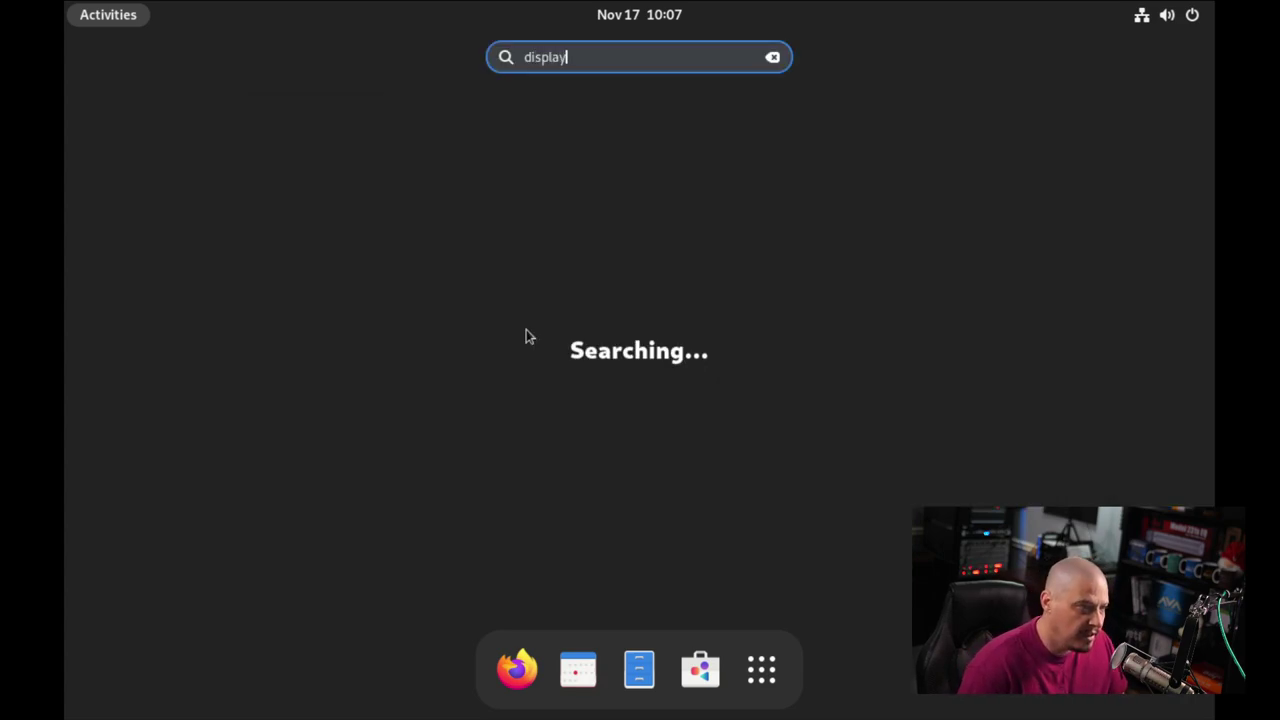
left_click(526, 330)
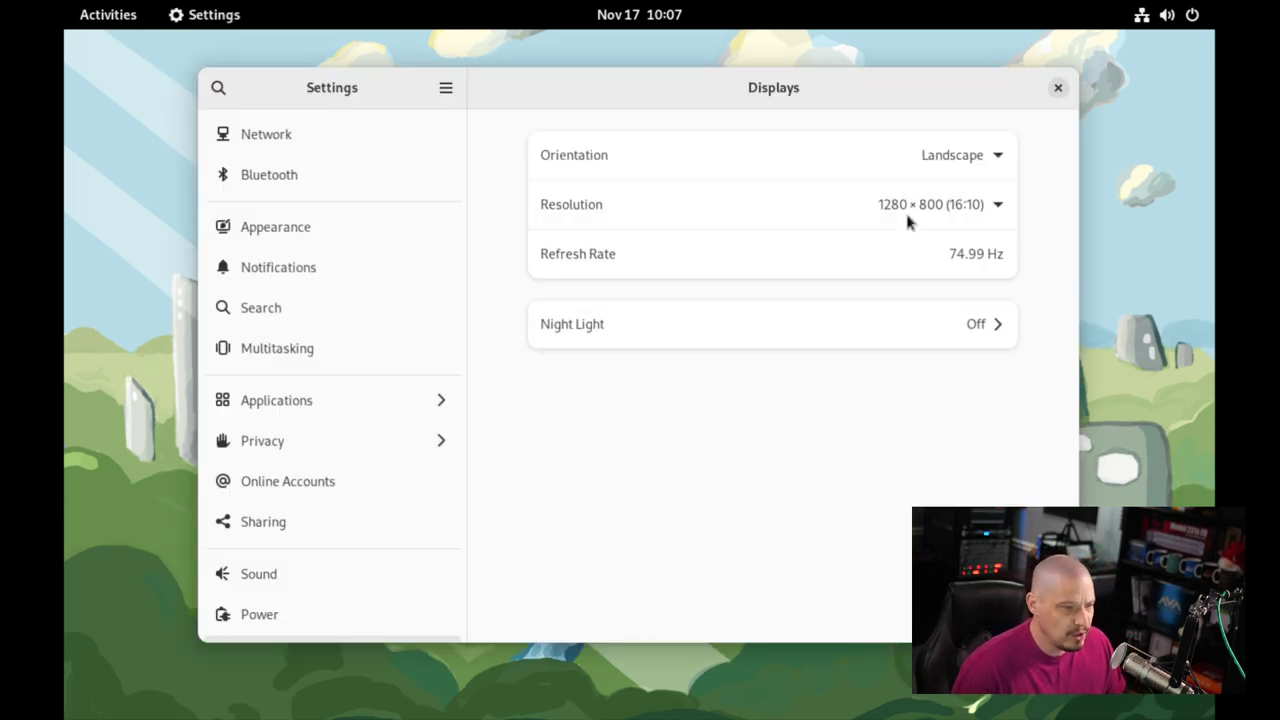
left_click(940, 212)
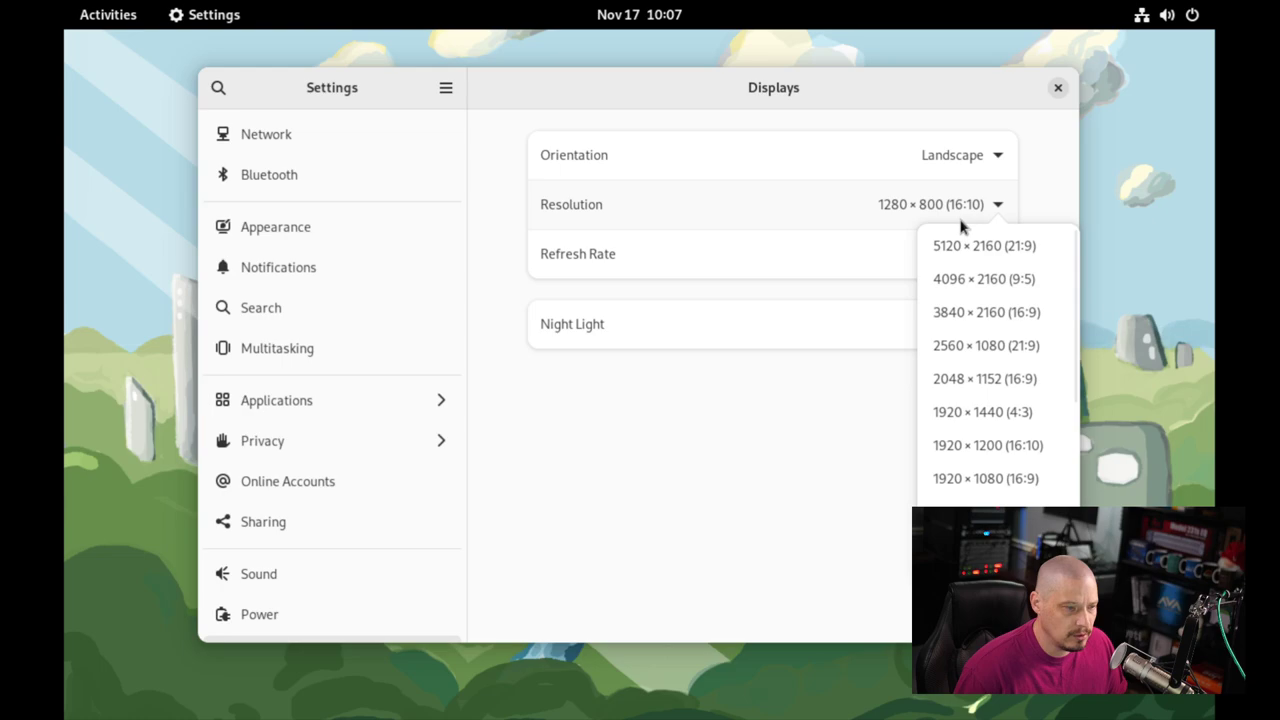
left_click(979, 486)
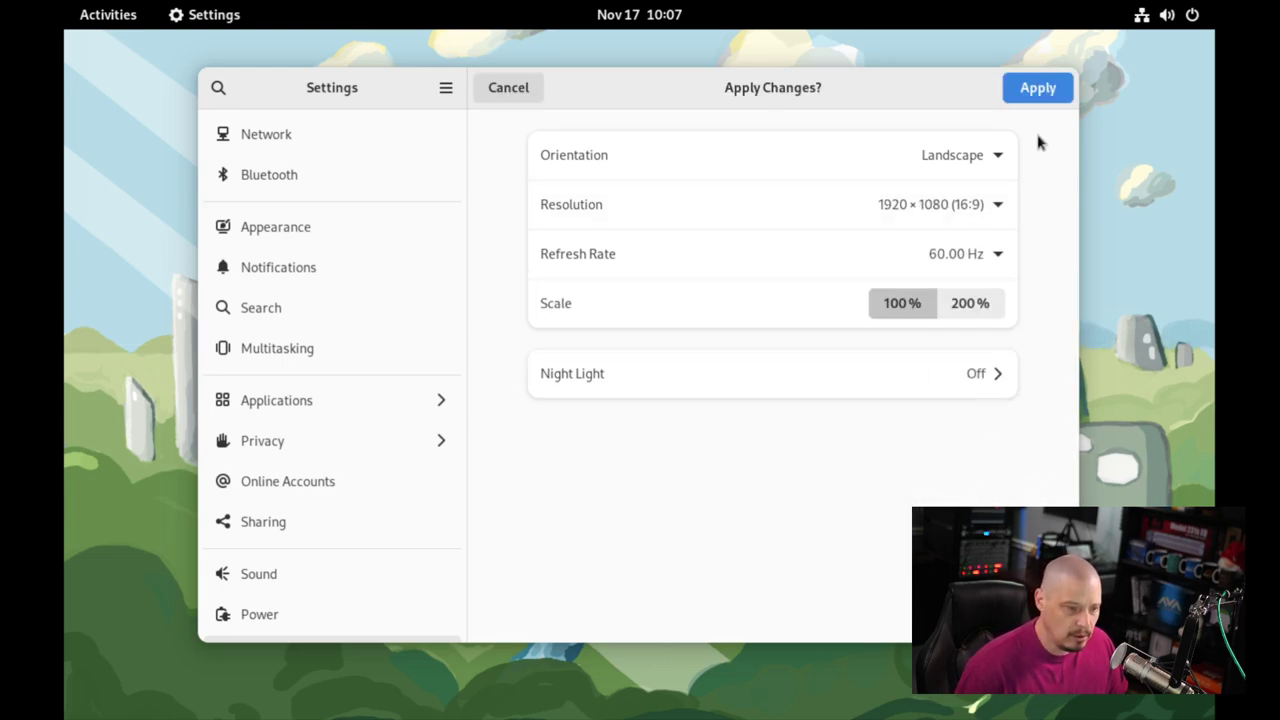
left_click(1037, 89)
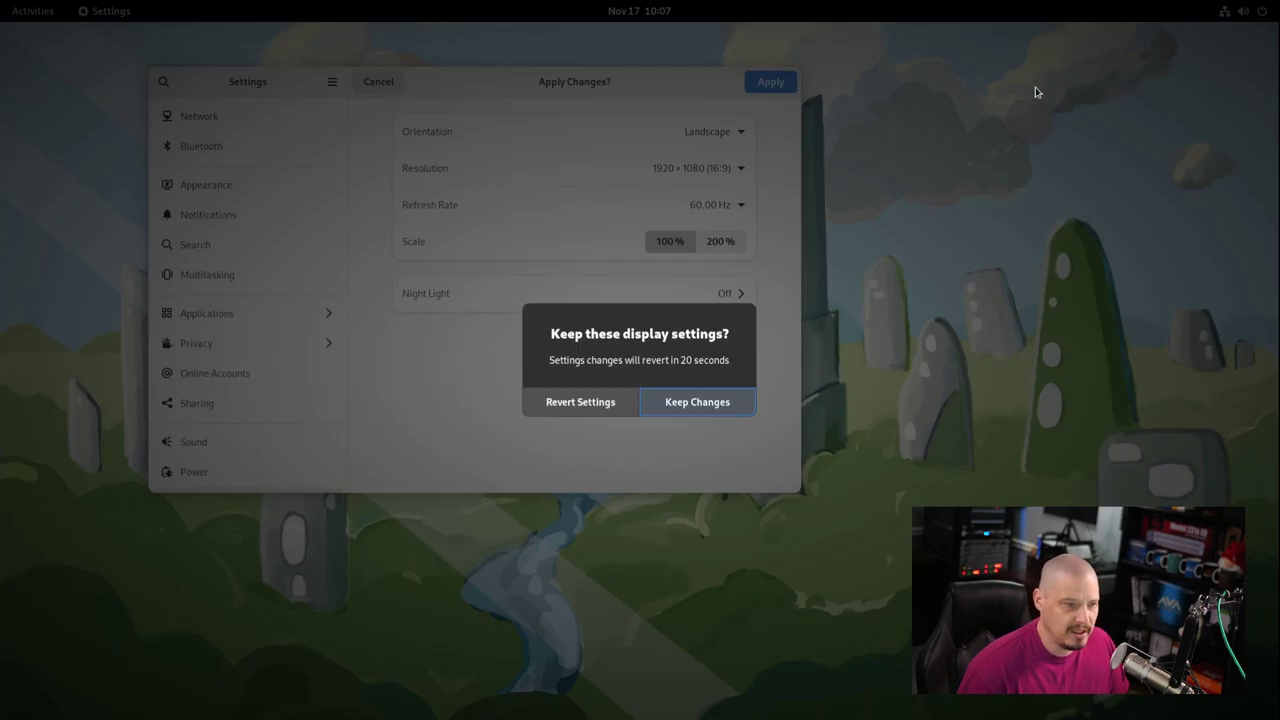
left_click(696, 404)
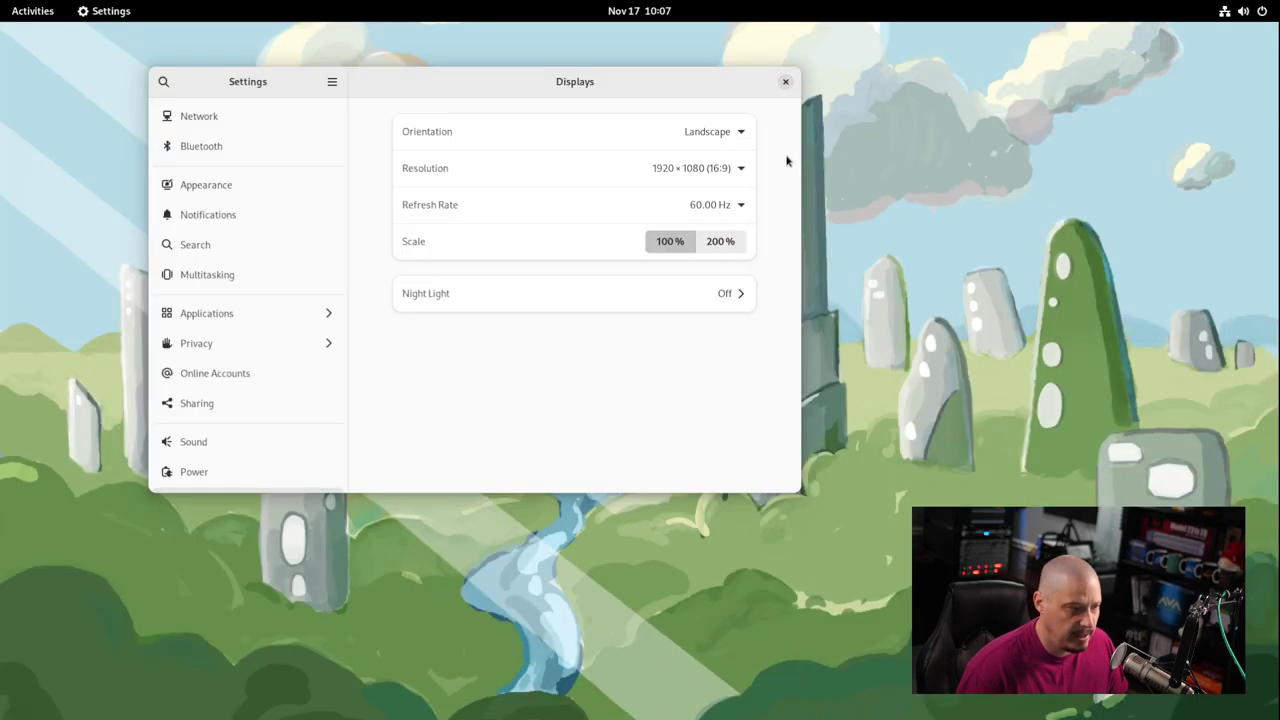
Close the Settings window, then open, leave and reopen the Activities overview
left_click(785, 83)
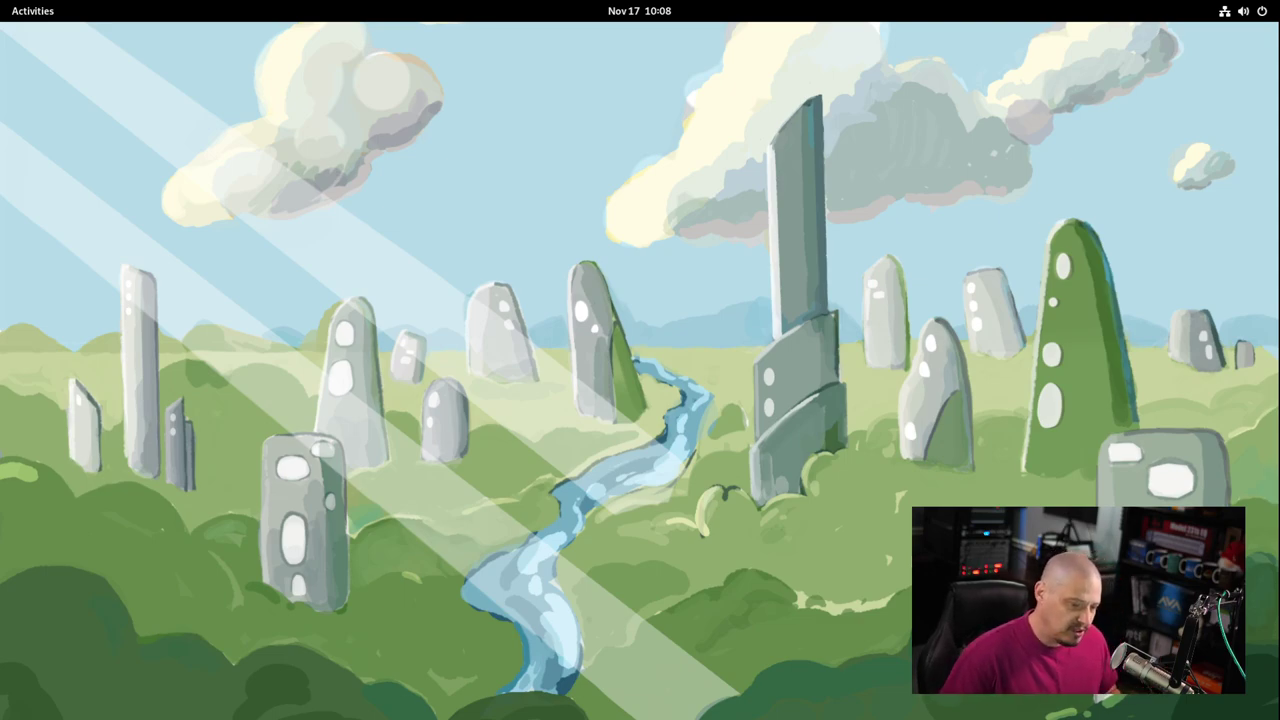
left_click(30, 9)
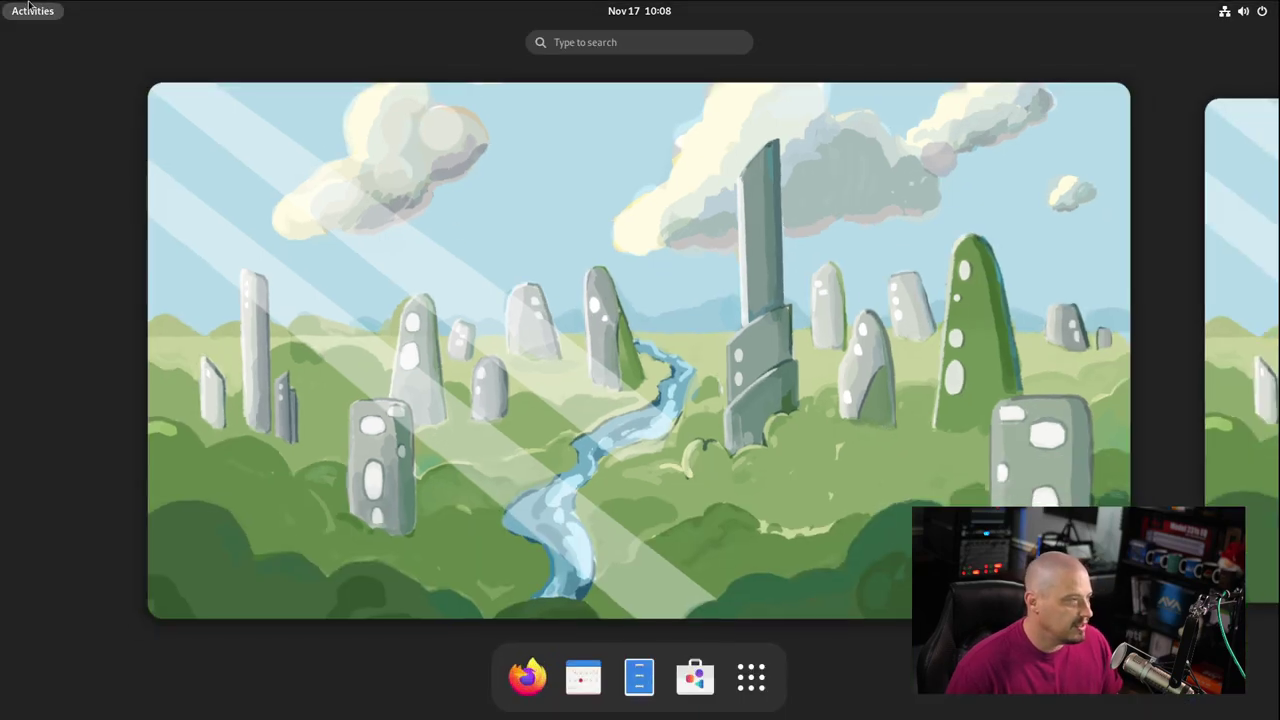
left_click(669, 513)
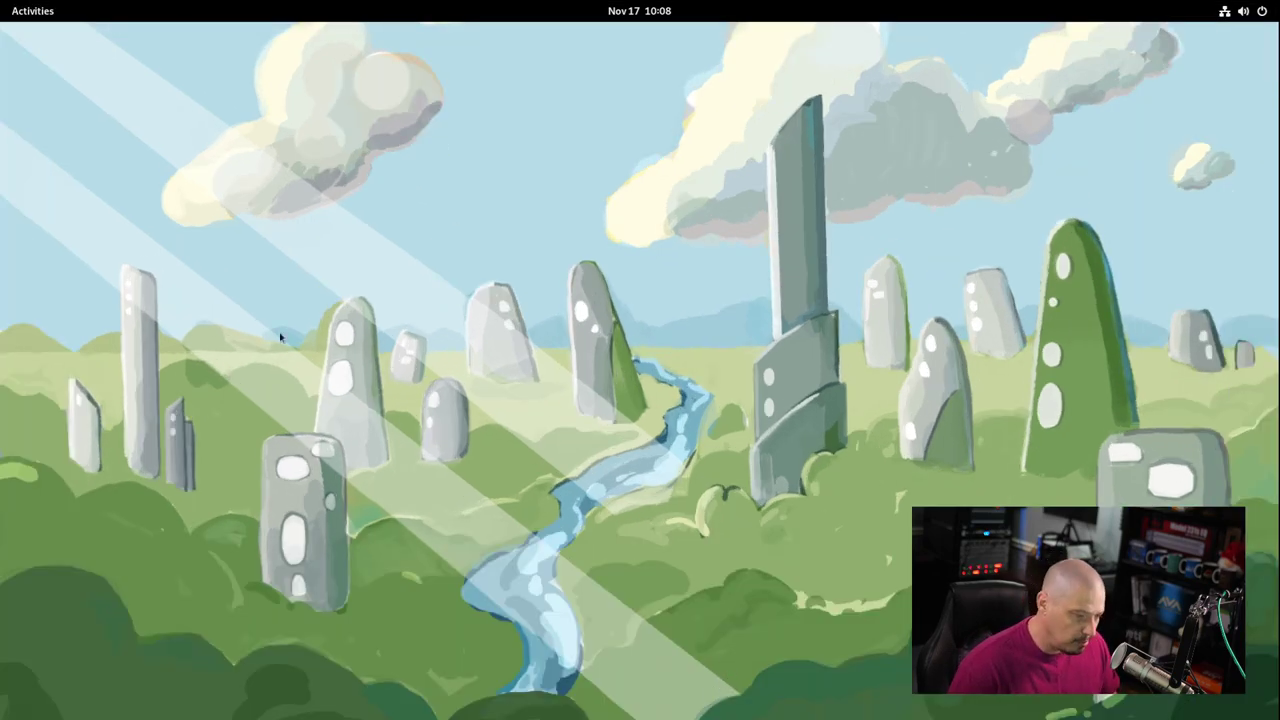
left_click(30, 10)
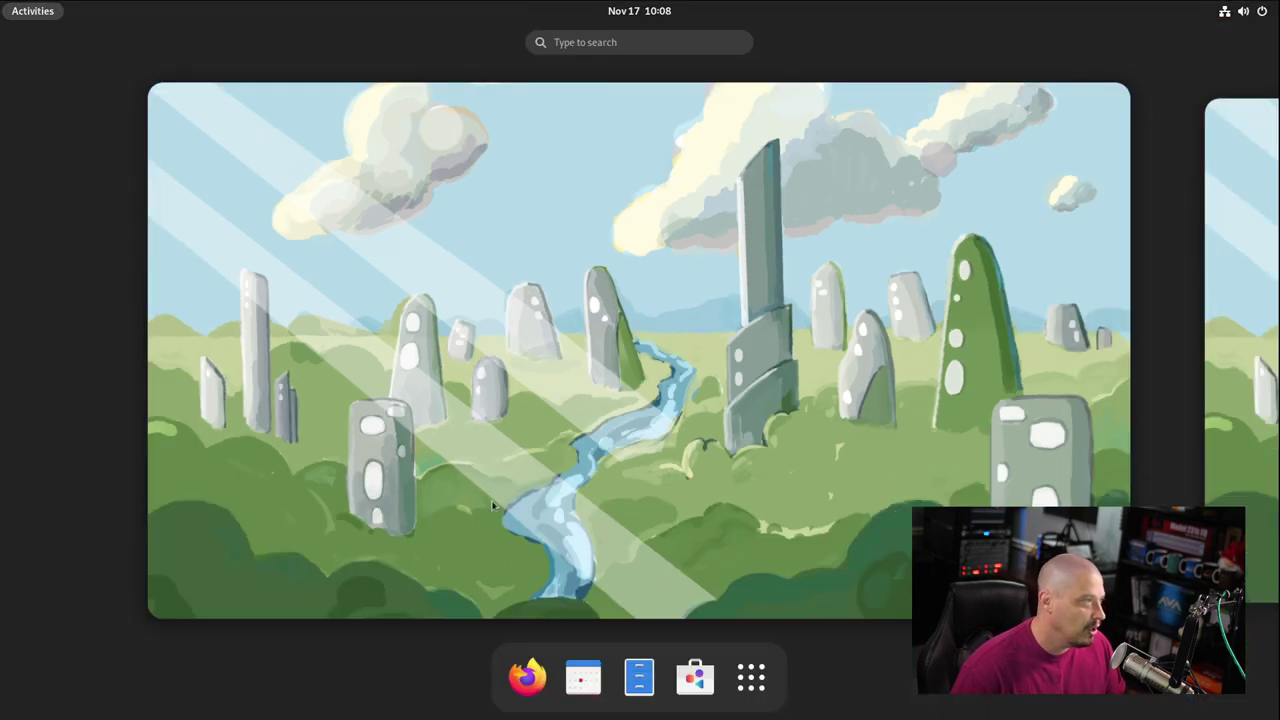
Show the full grid of installed applications from the dash
left_click(758, 684)
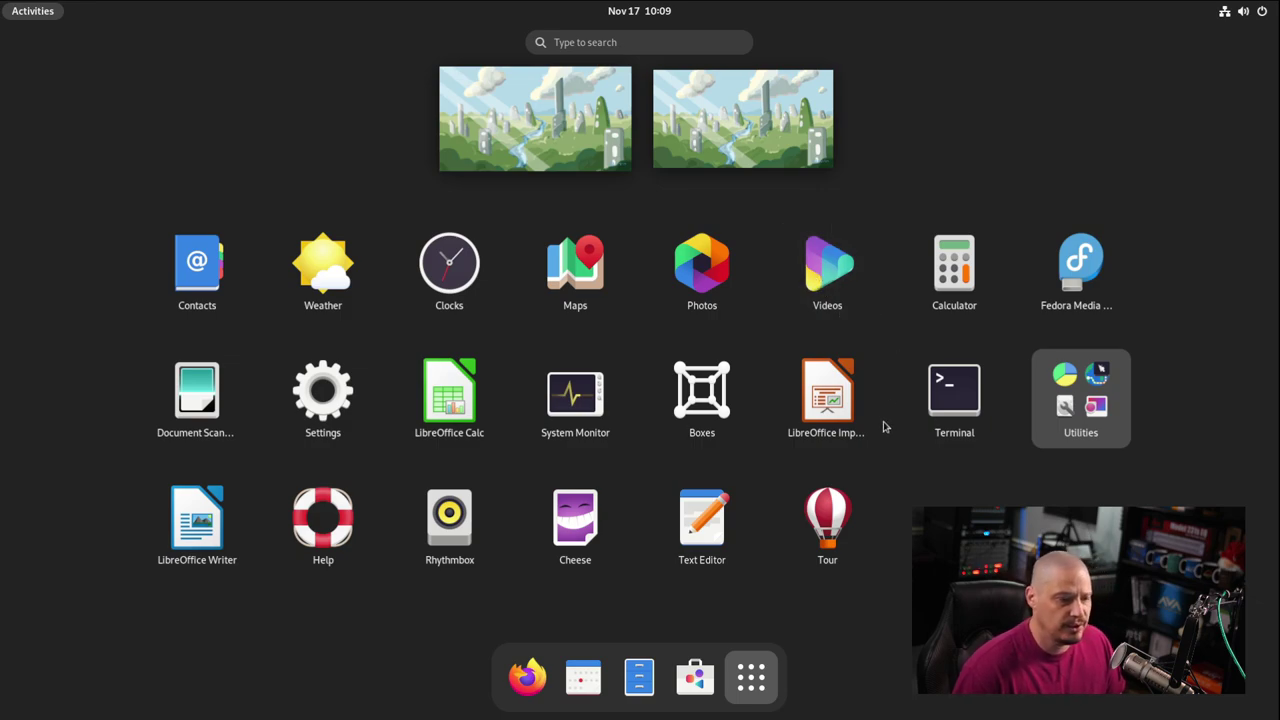
Launch Text Editor, centre its window, confirm version 43.1 in About, then close the editor
left_click(690, 535)
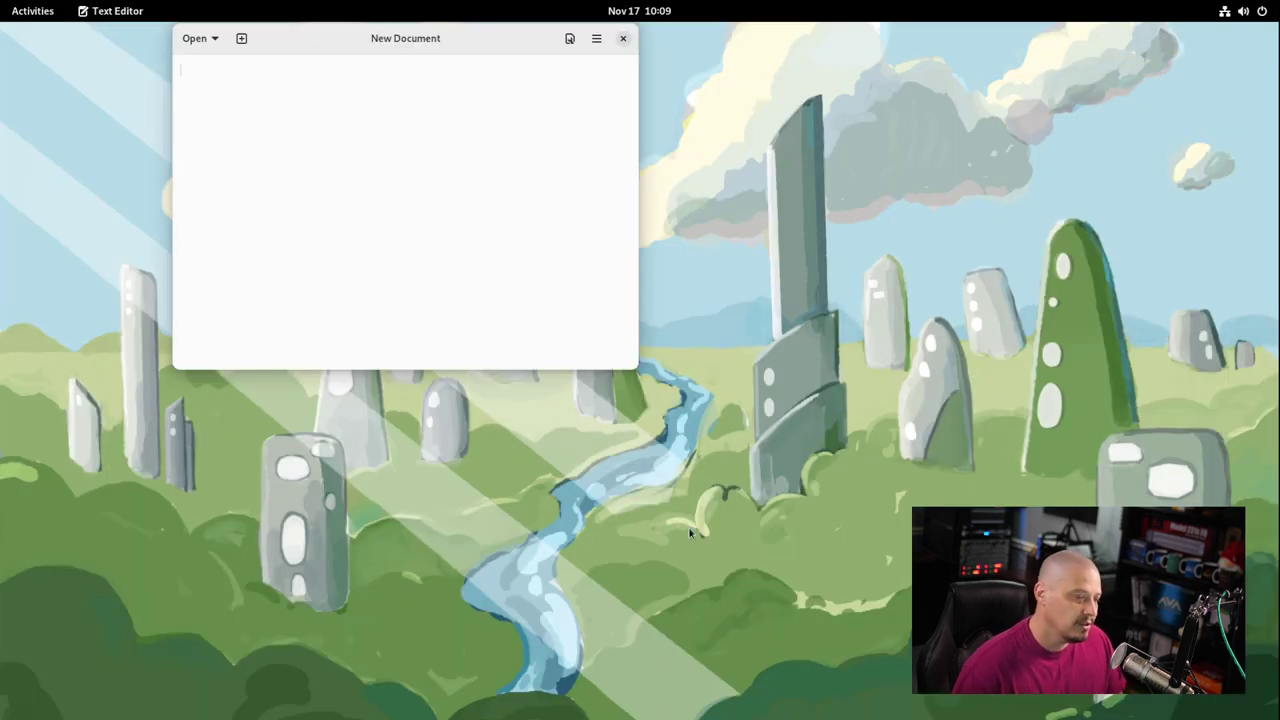
left_click_drag(506, 41, 623, 131)
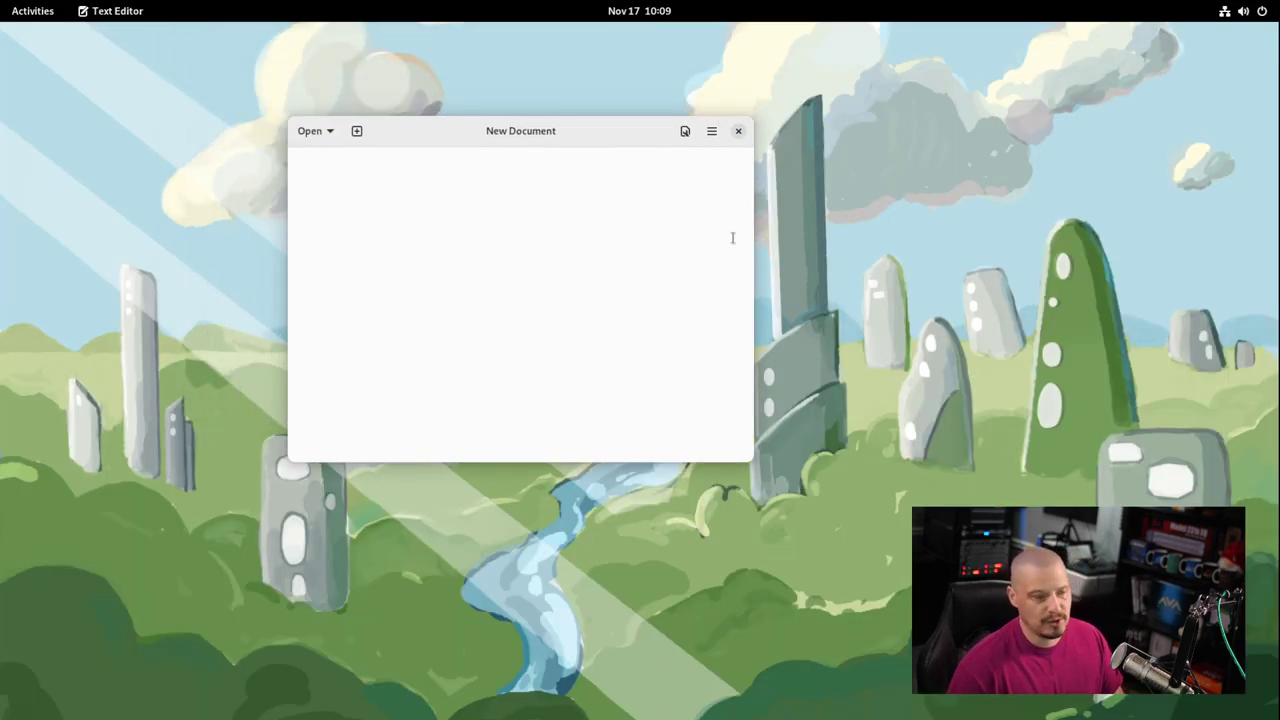
left_click(709, 135)
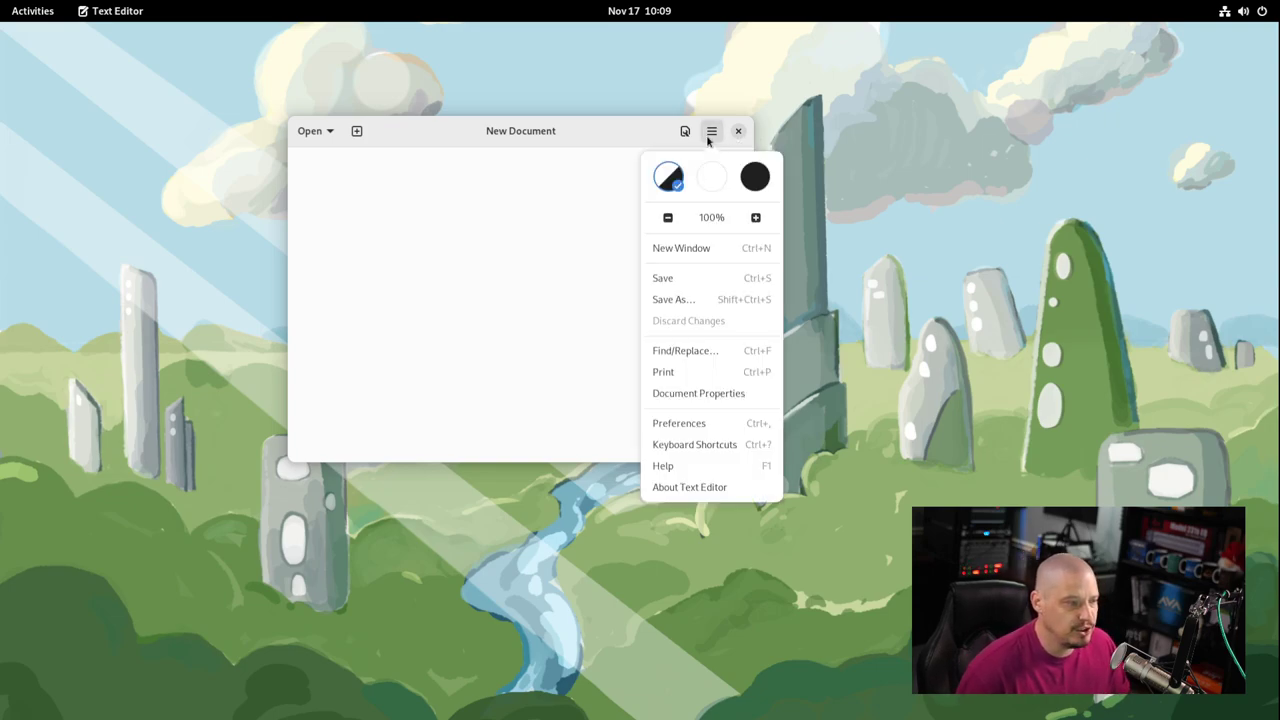
left_click(655, 487)
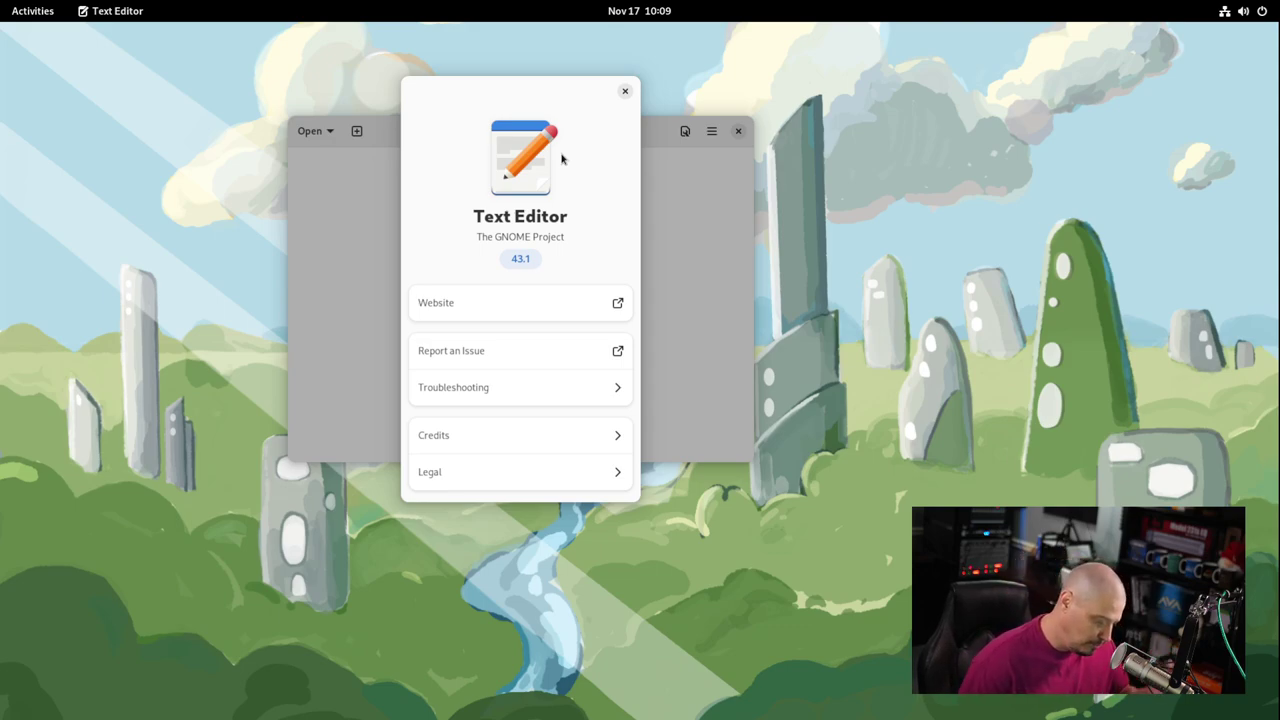
left_click(625, 91)
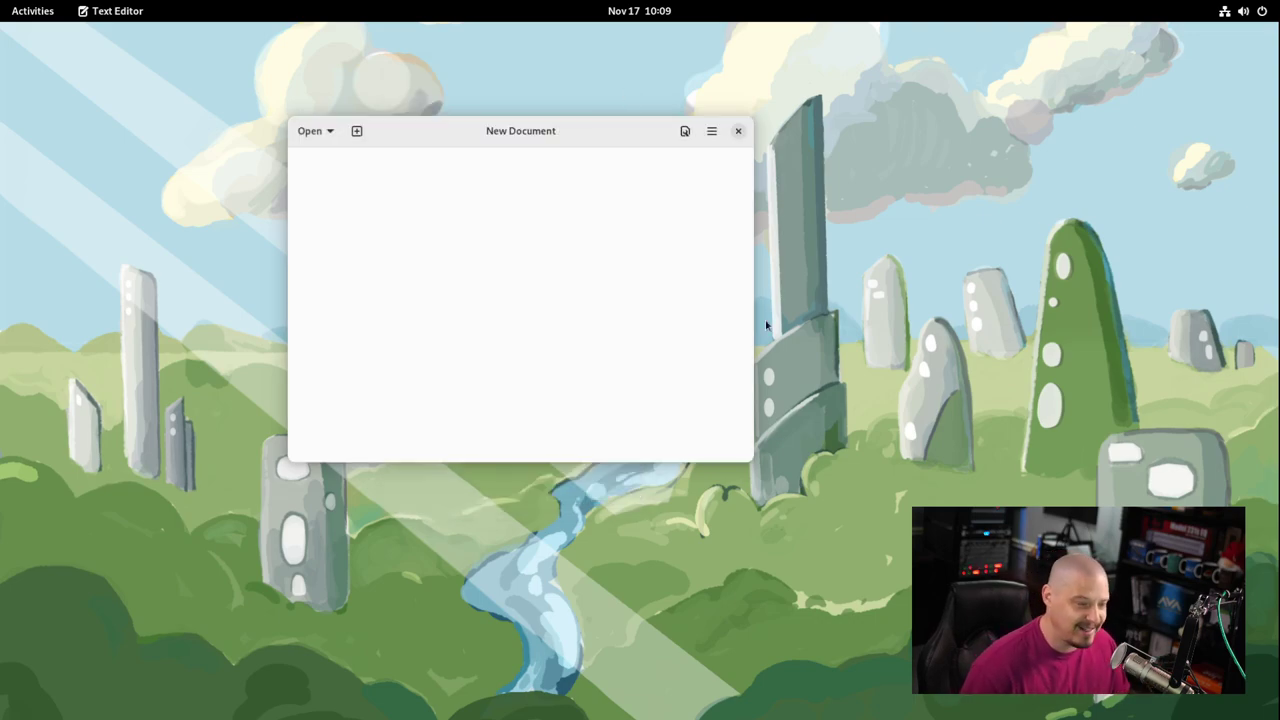
left_click(738, 131)
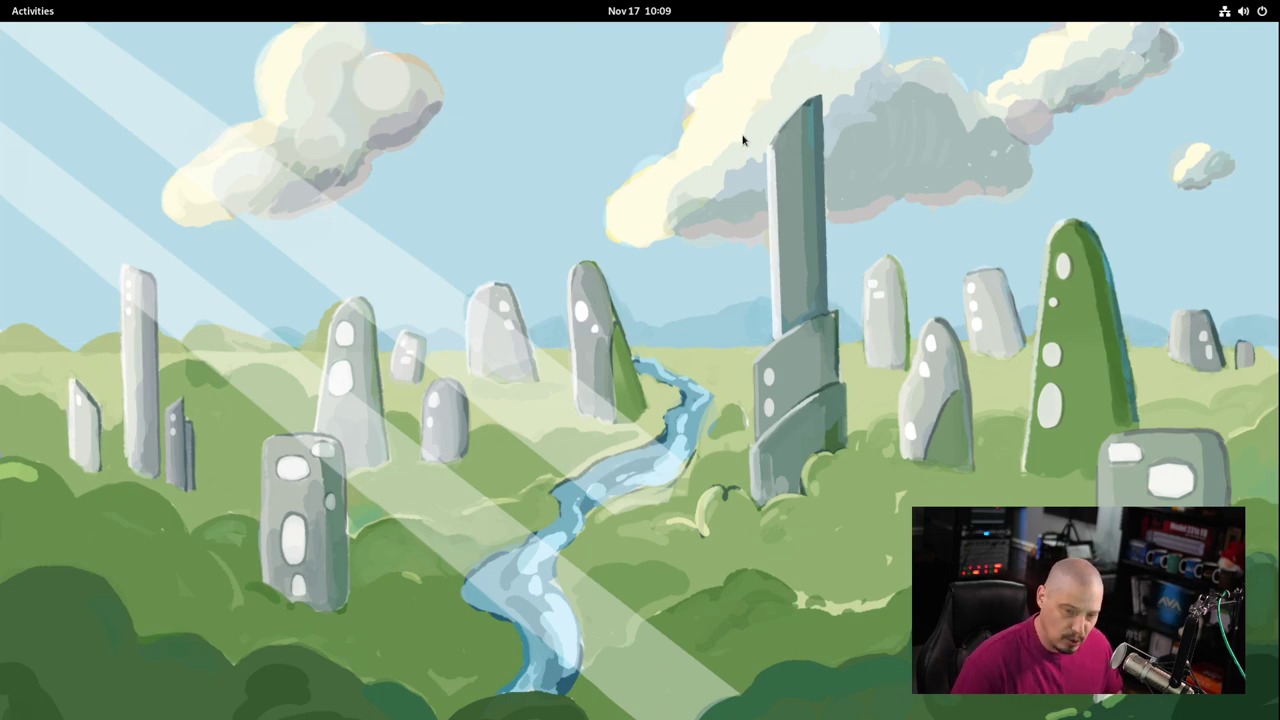
Open Activities with the Super key and show all installed applications
key("super")
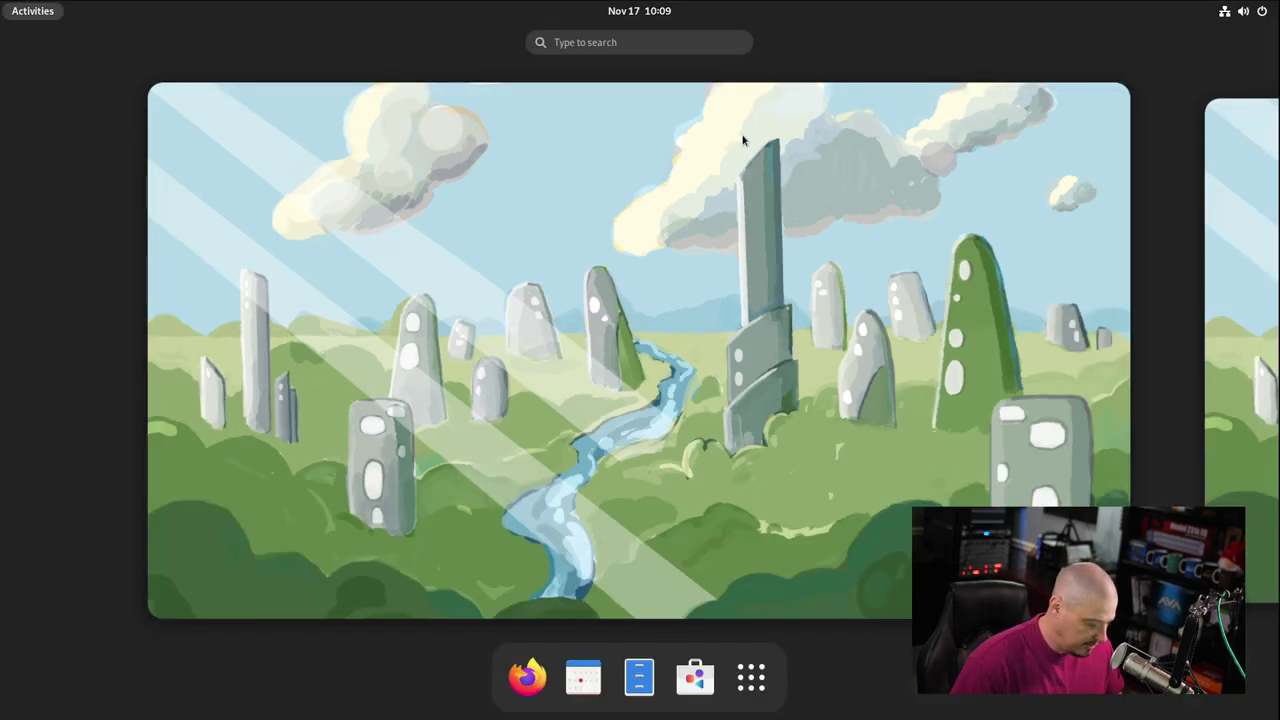
left_click(751, 679)
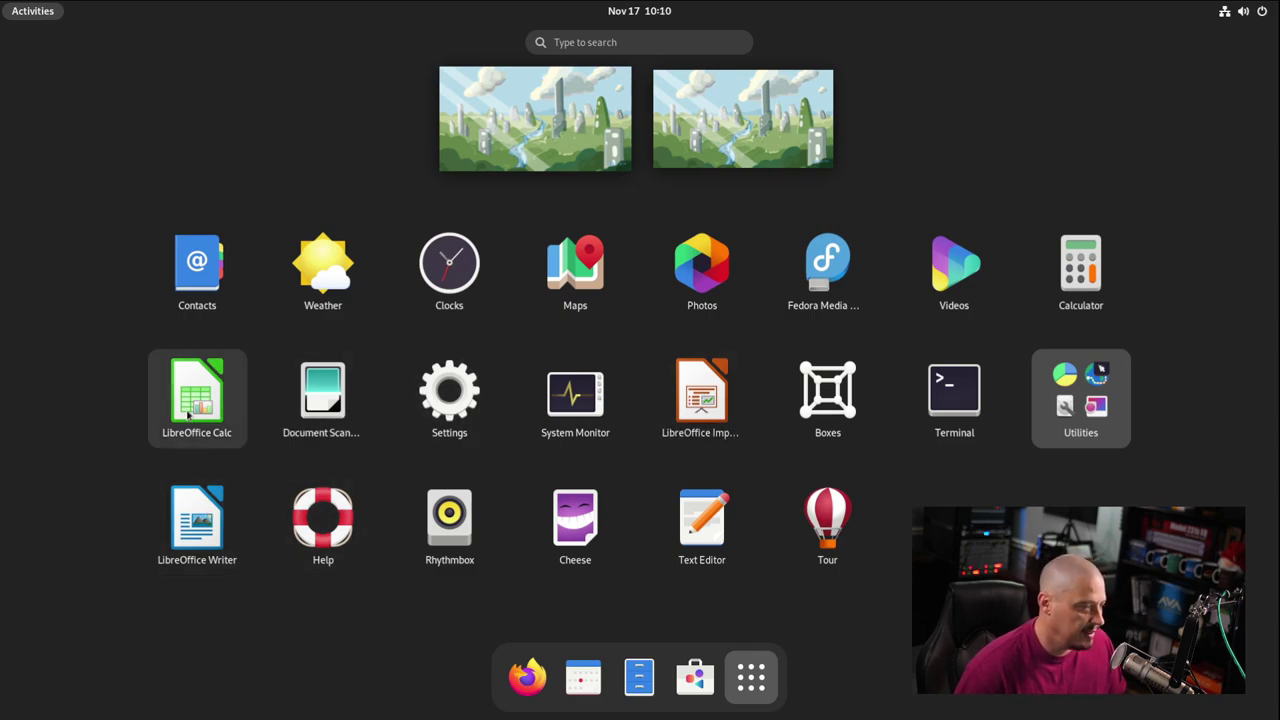
Launch LibreOffice Writer, check version 7.4.1.2 in Help > About, maximize the window, then close Writer
left_click(193, 500)
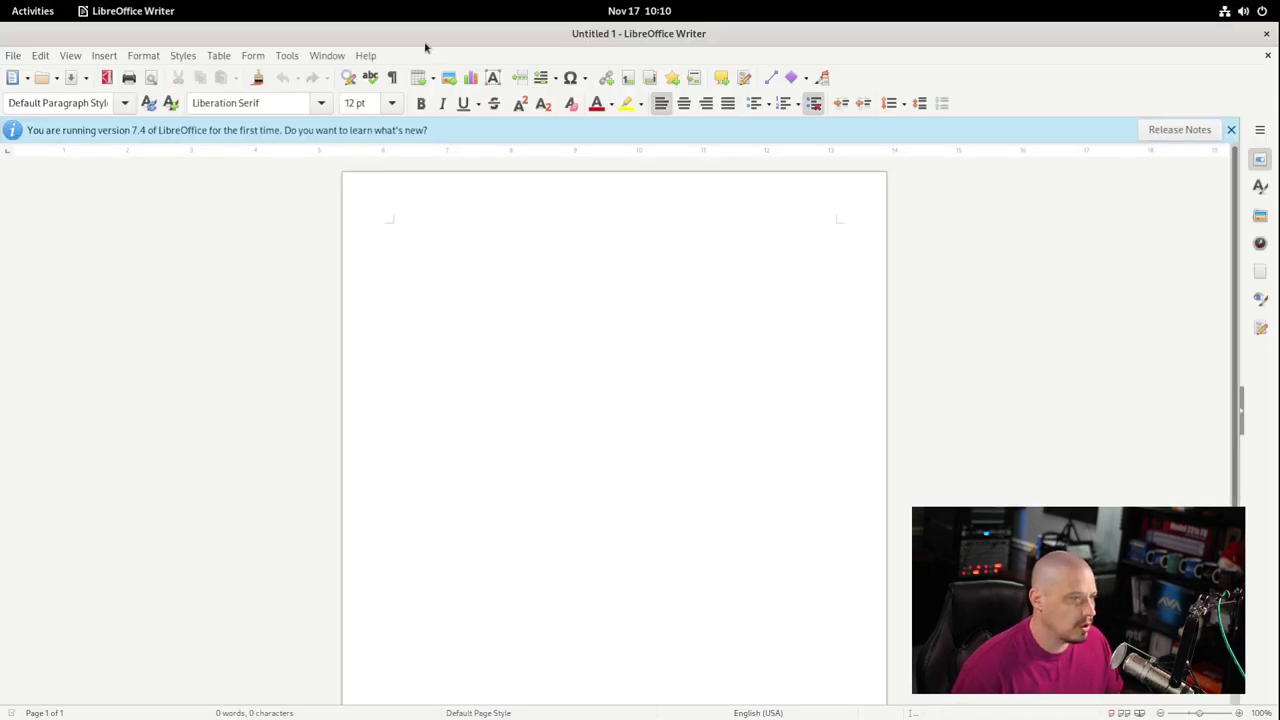
left_click(365, 56)
left_click(384, 274)
left_click_drag(742, 186, 1275, 190)
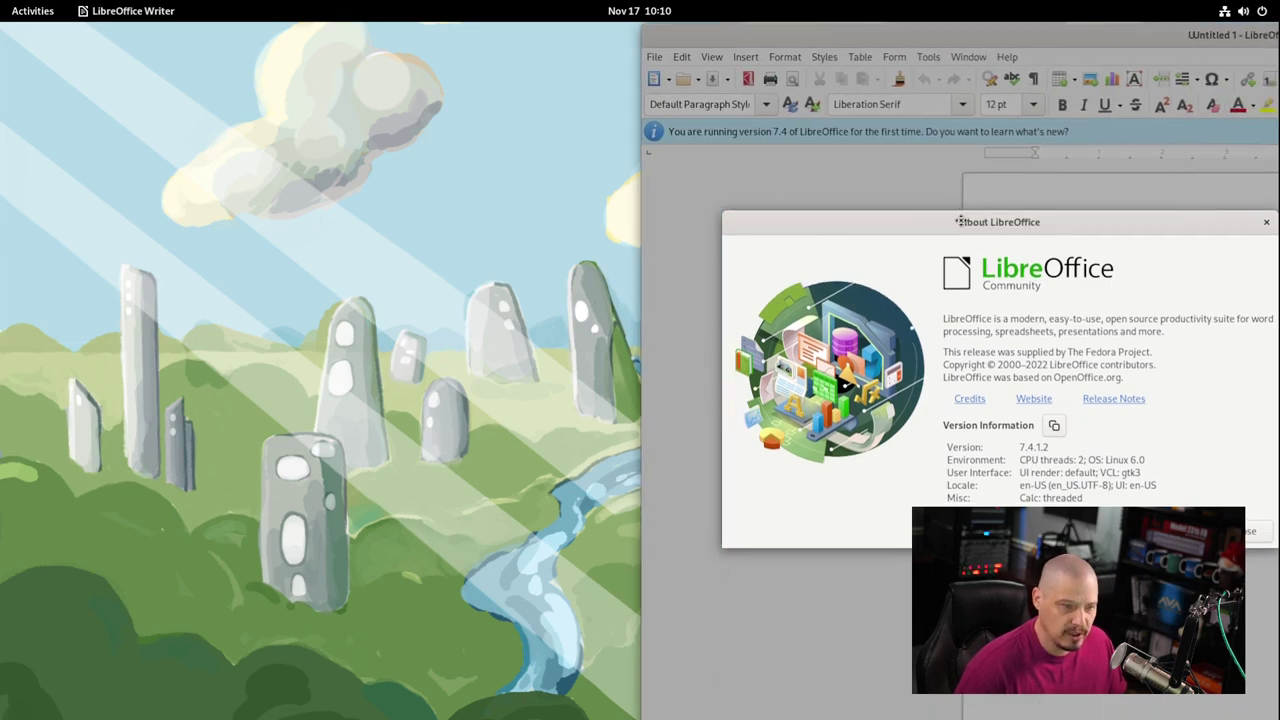
left_click(1266, 226)
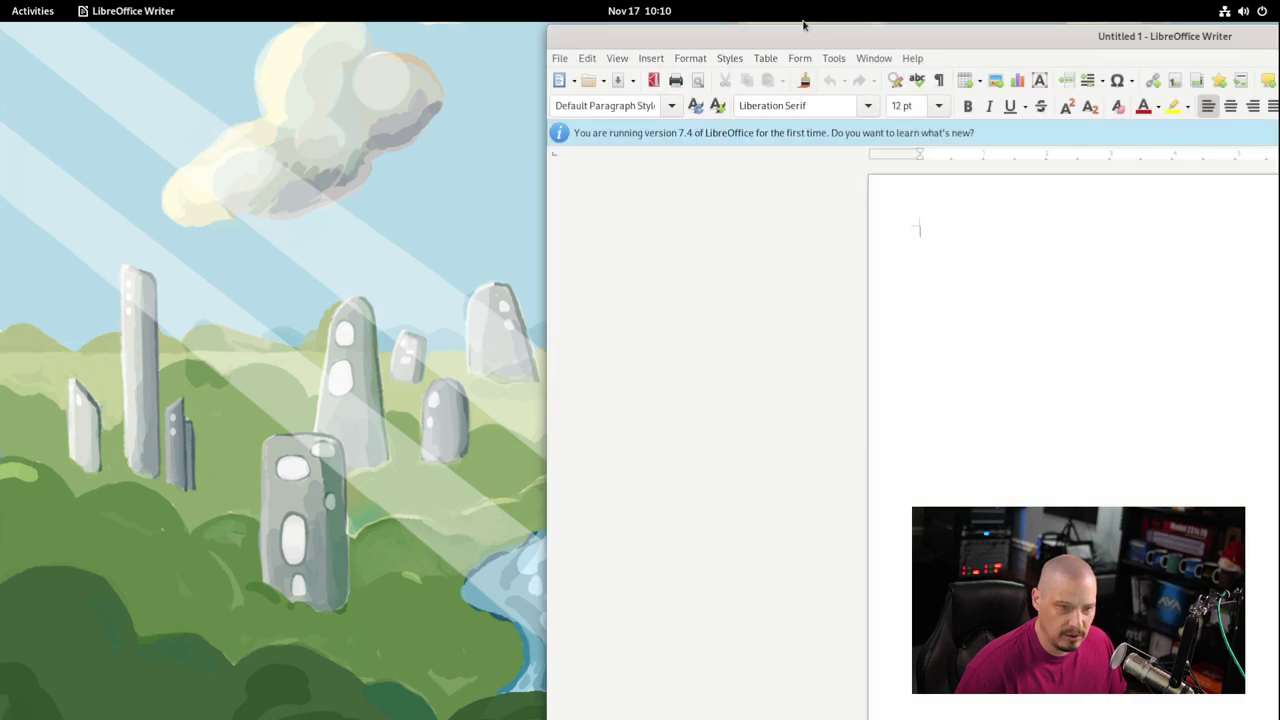
double_click(805, 32)
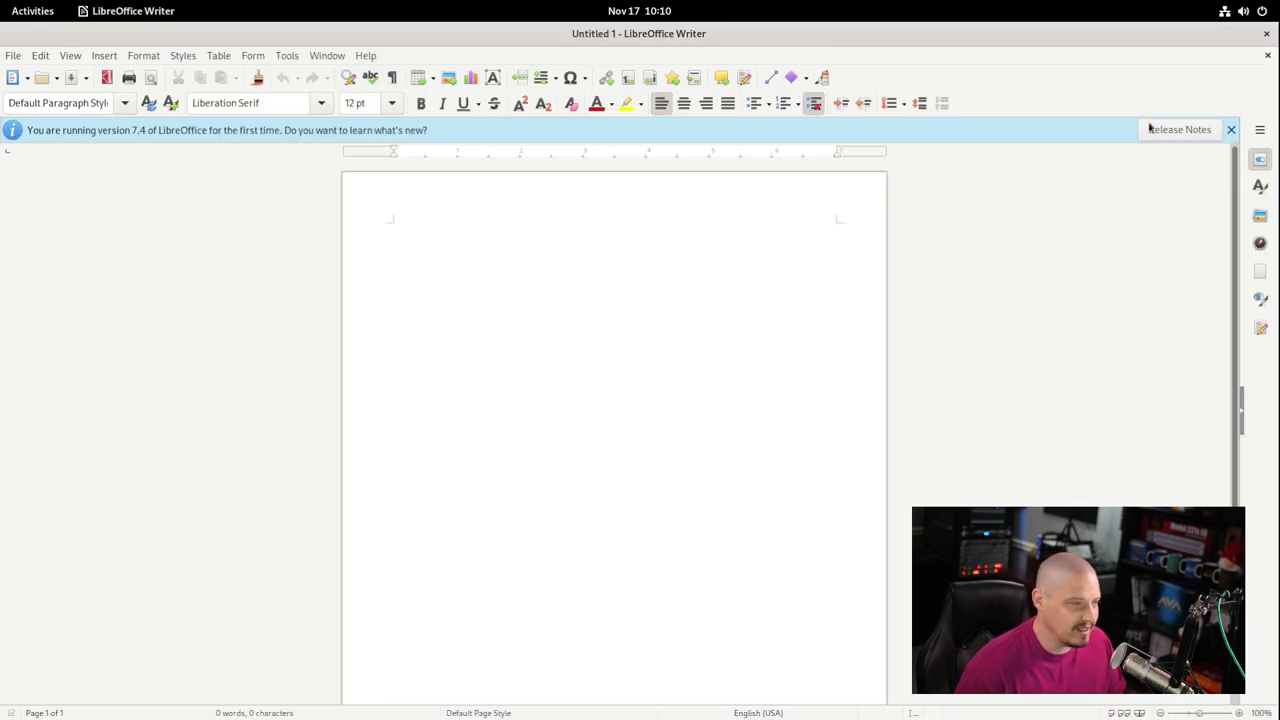
left_click(1266, 34)
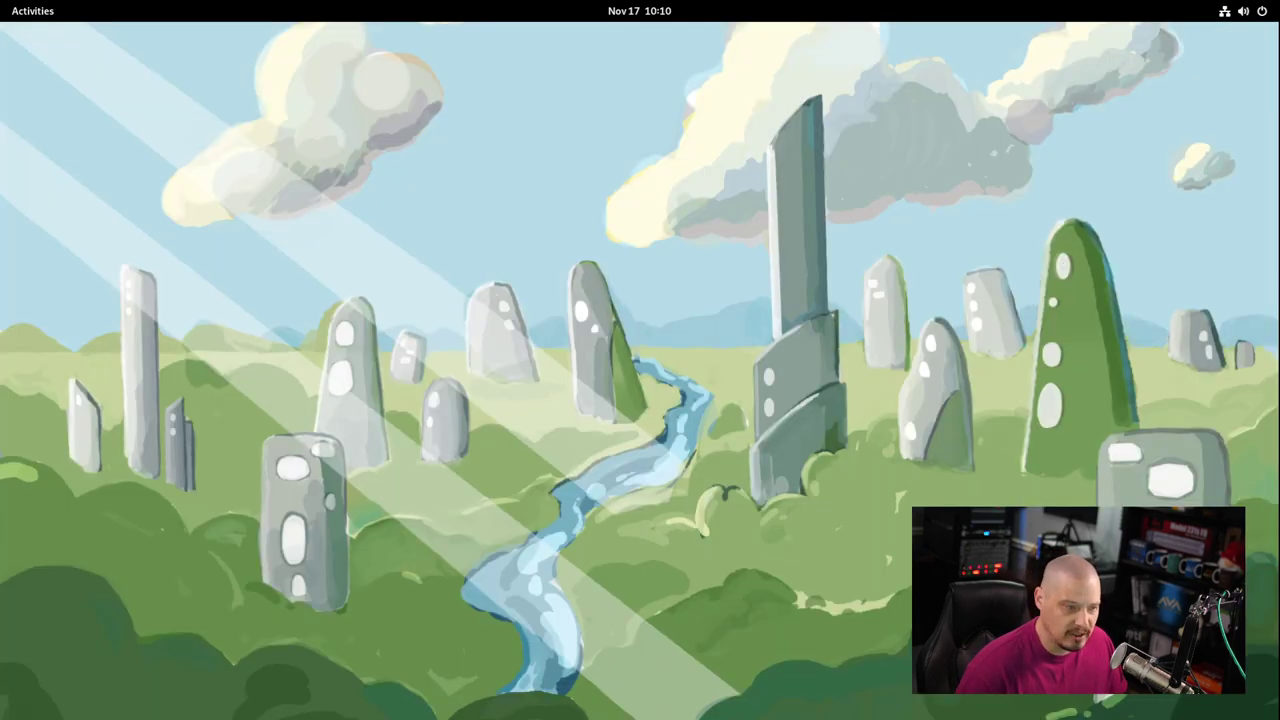
From the app grid, open the Utilities folder to view its apps, then close it
key("super")
left_click(751, 678)
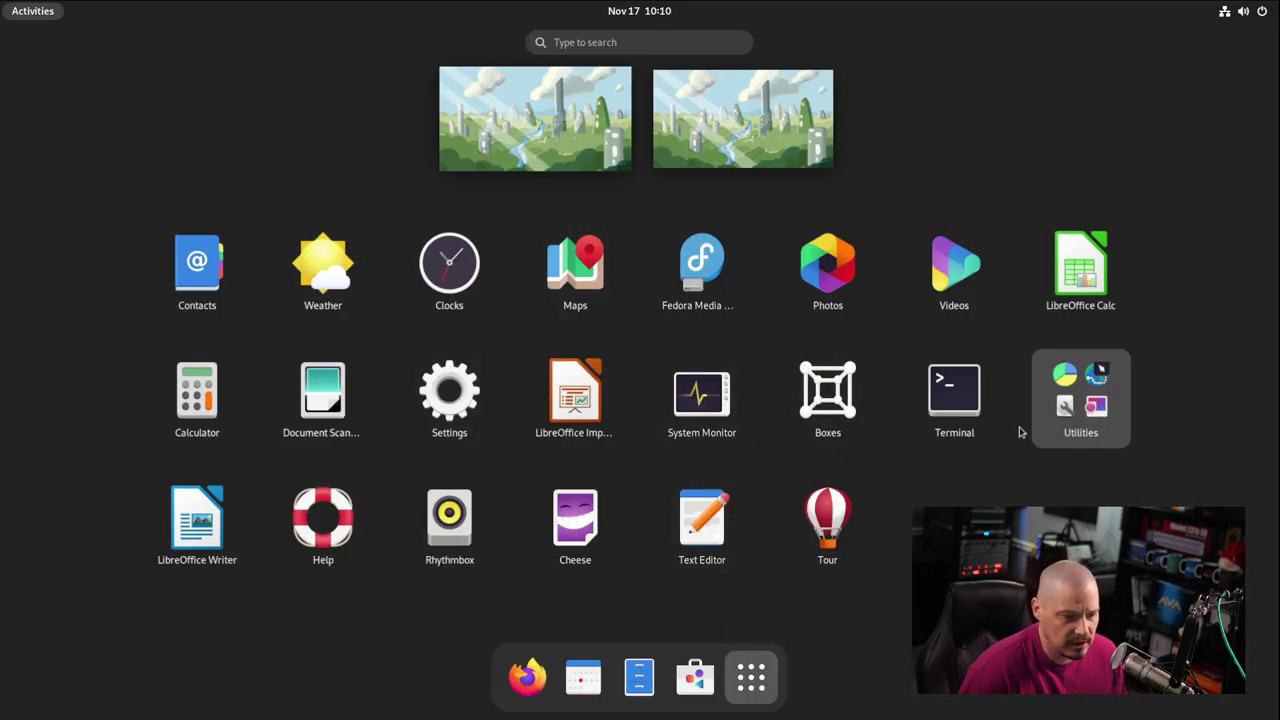
left_click(1086, 402)
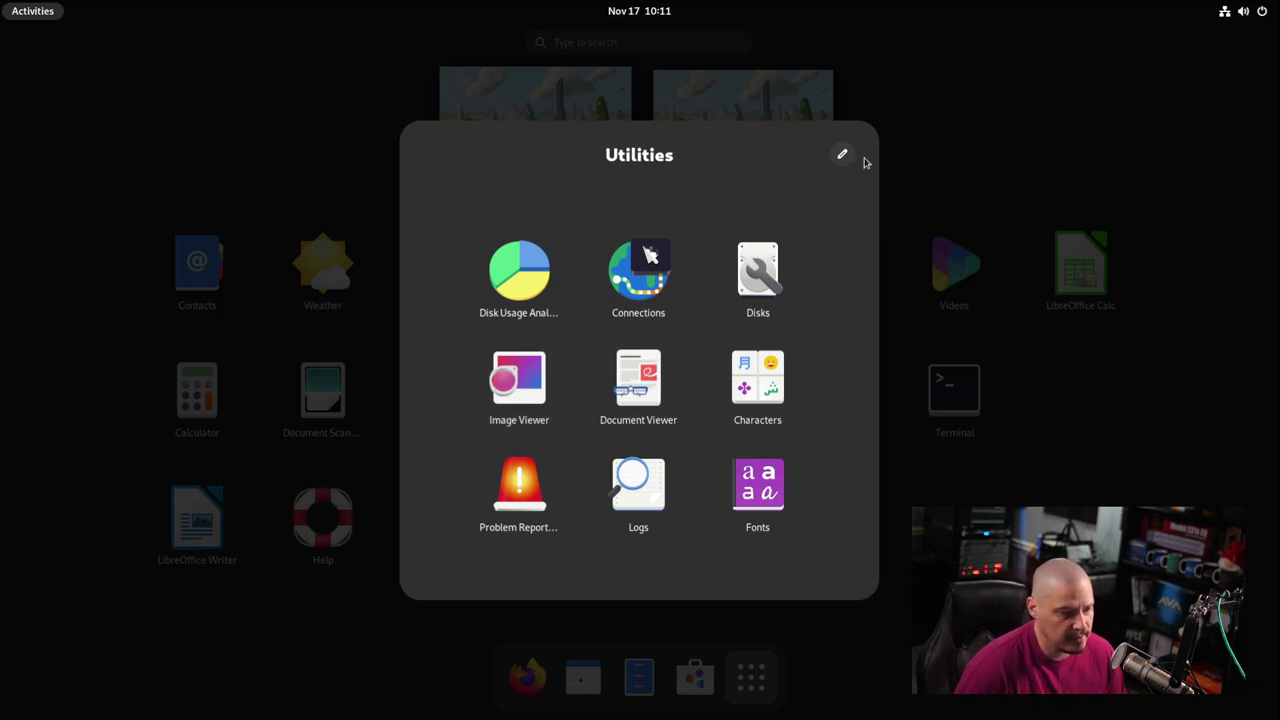
left_click(979, 110)
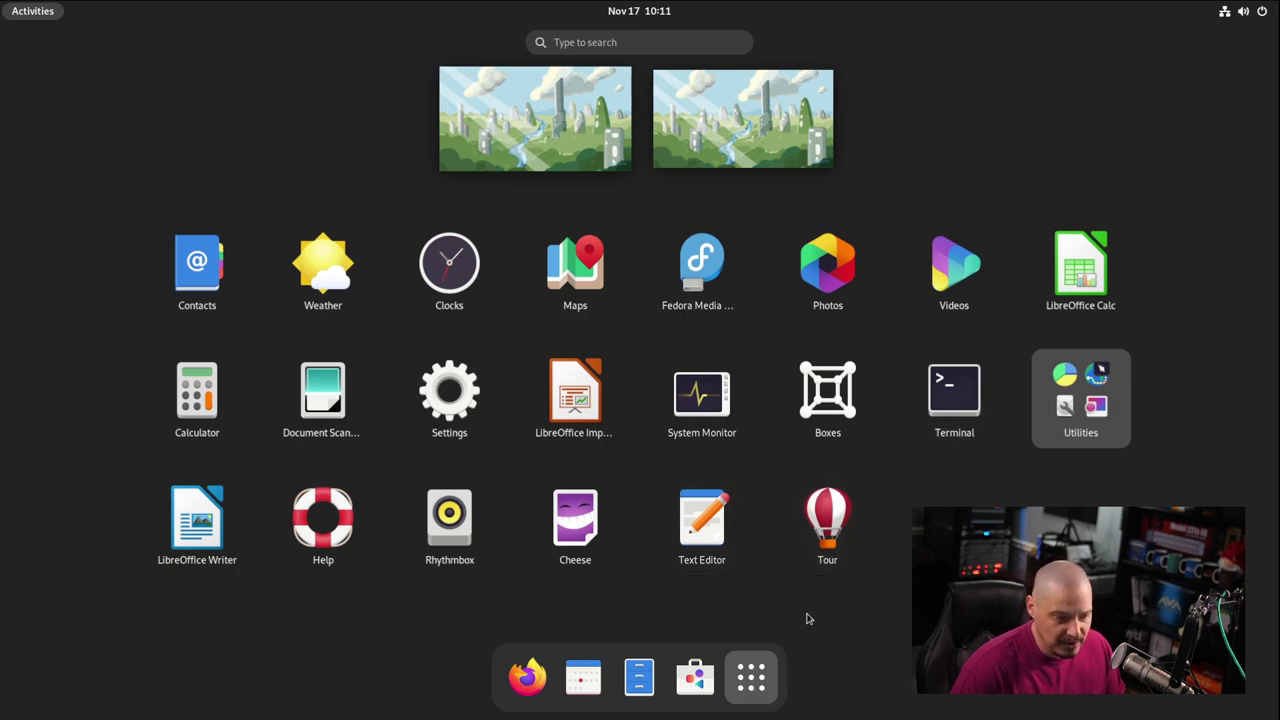
Open Files on the Home folder, then close the window
left_click(619, 679)
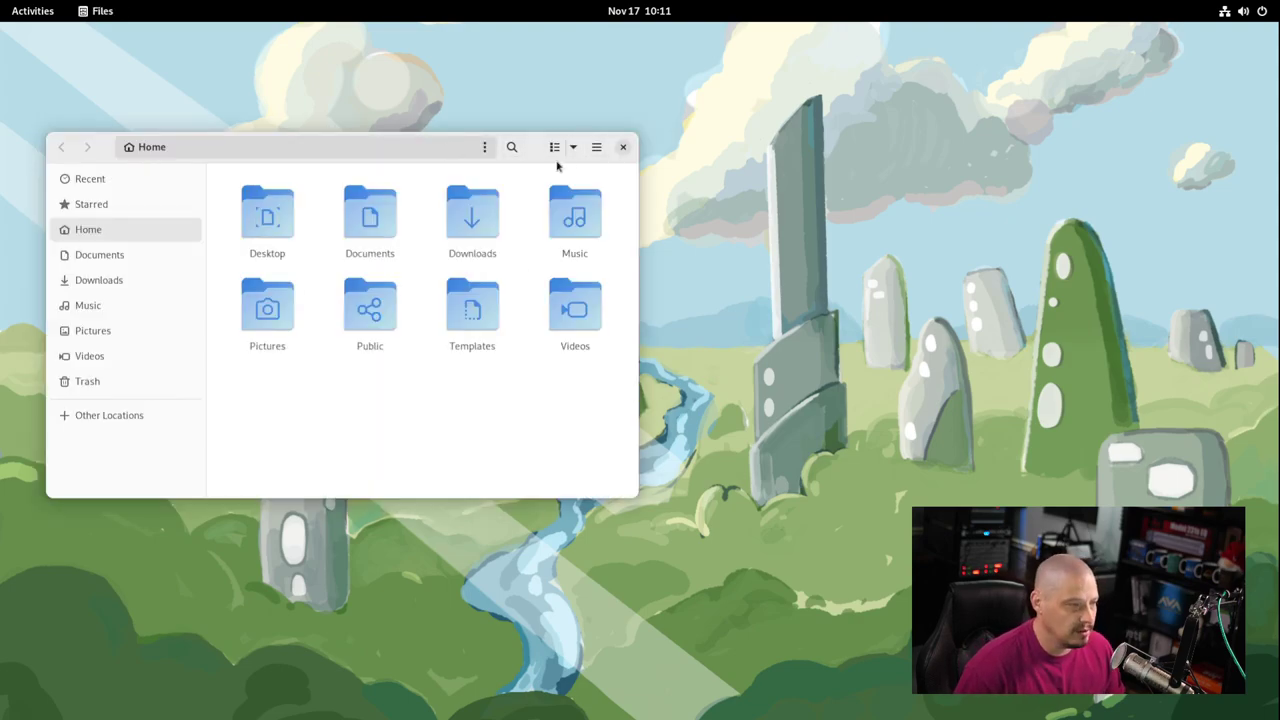
left_click(622, 148)
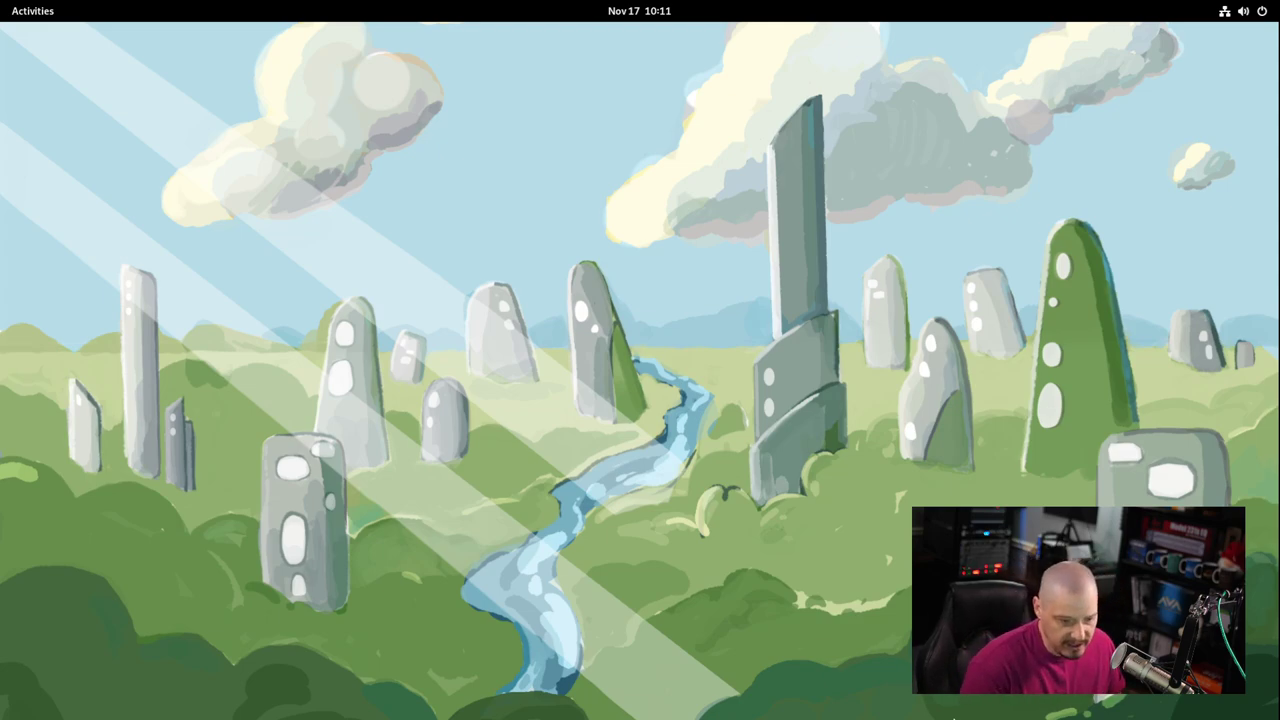
Launch Terminal by searching 'term', maximize the window and enlarge the text
key("super")
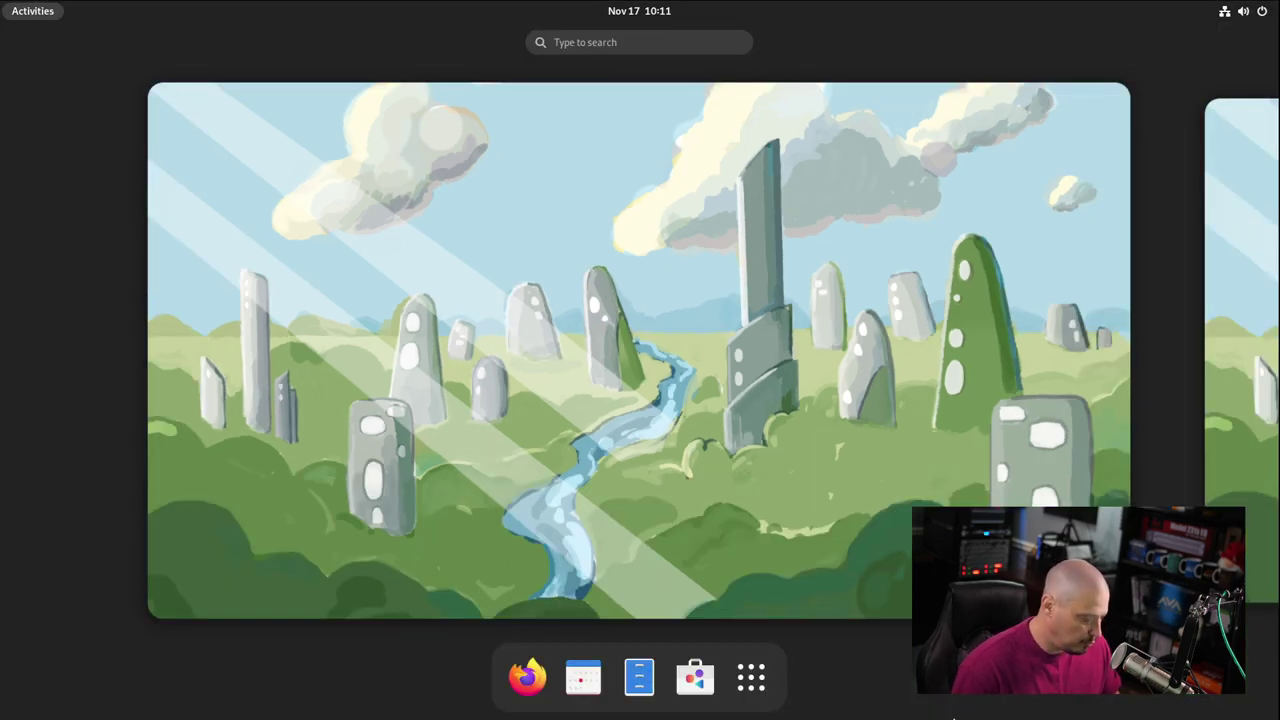
type("term")
key("Return")
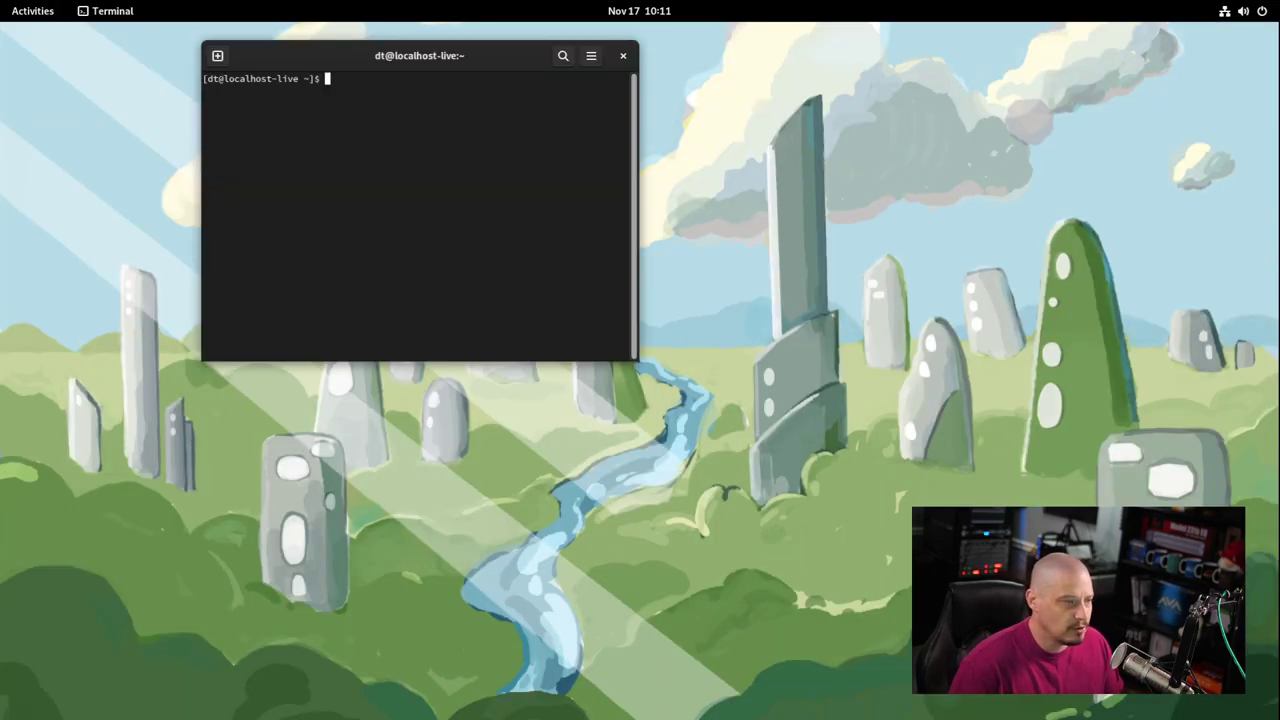
double_click(519, 64)
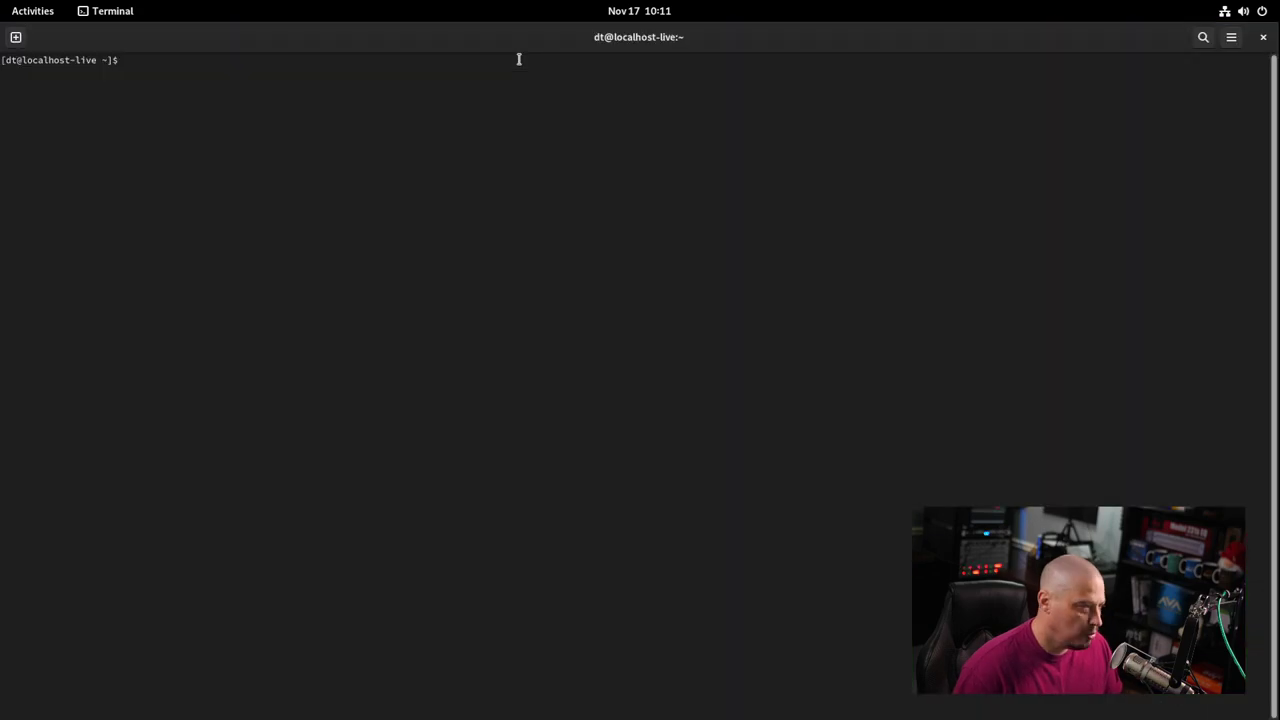
key("ctrl+plus")
key("ctrl+plus")
key("ctrl+plus")
key("ctrl+plus")
key("ctrl+plus")
key("ctrl+plus")
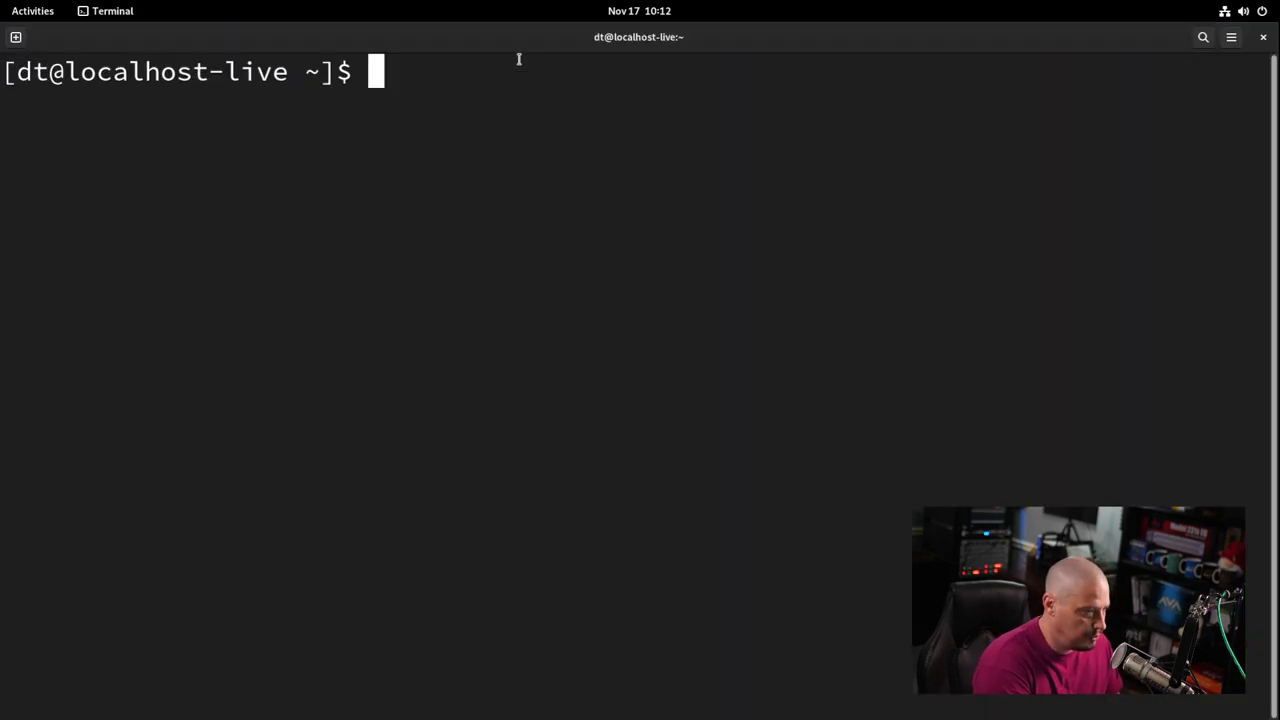
Type a trial 'sudo dnf update' command, then erase it back to an empty prompt
type("sudo a")
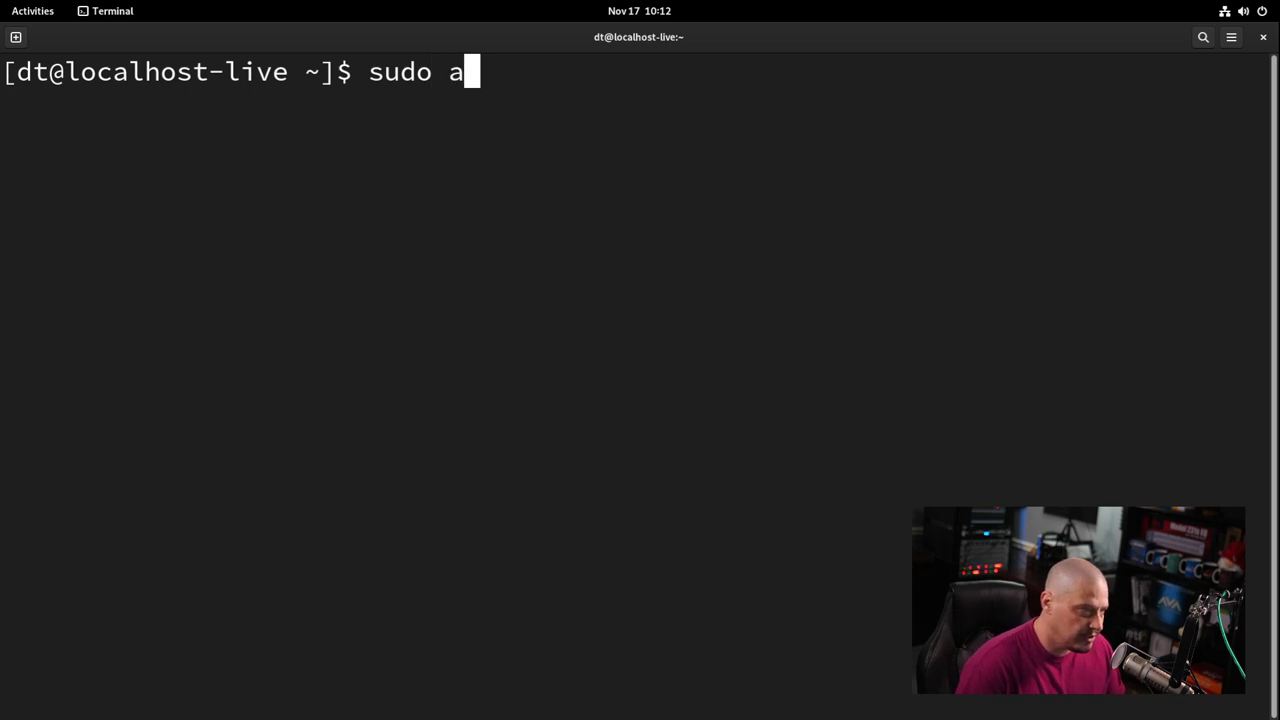
key("BackSpace")
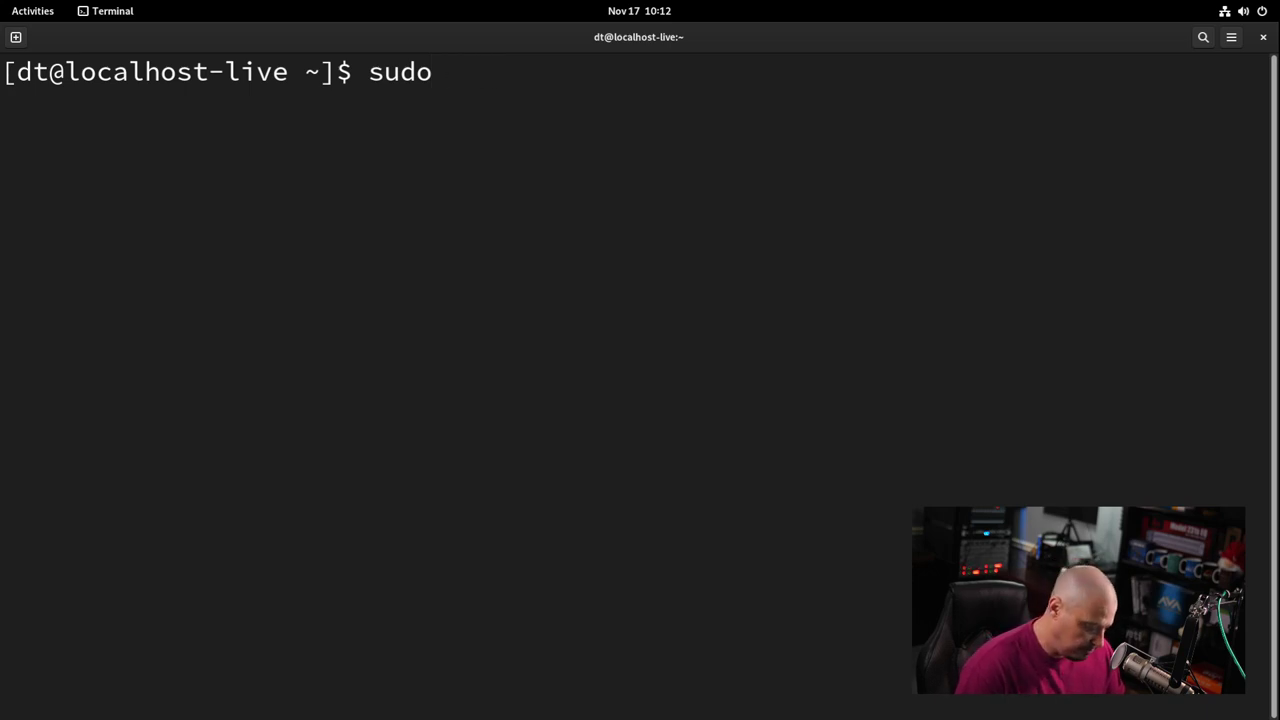
type("dnf update")
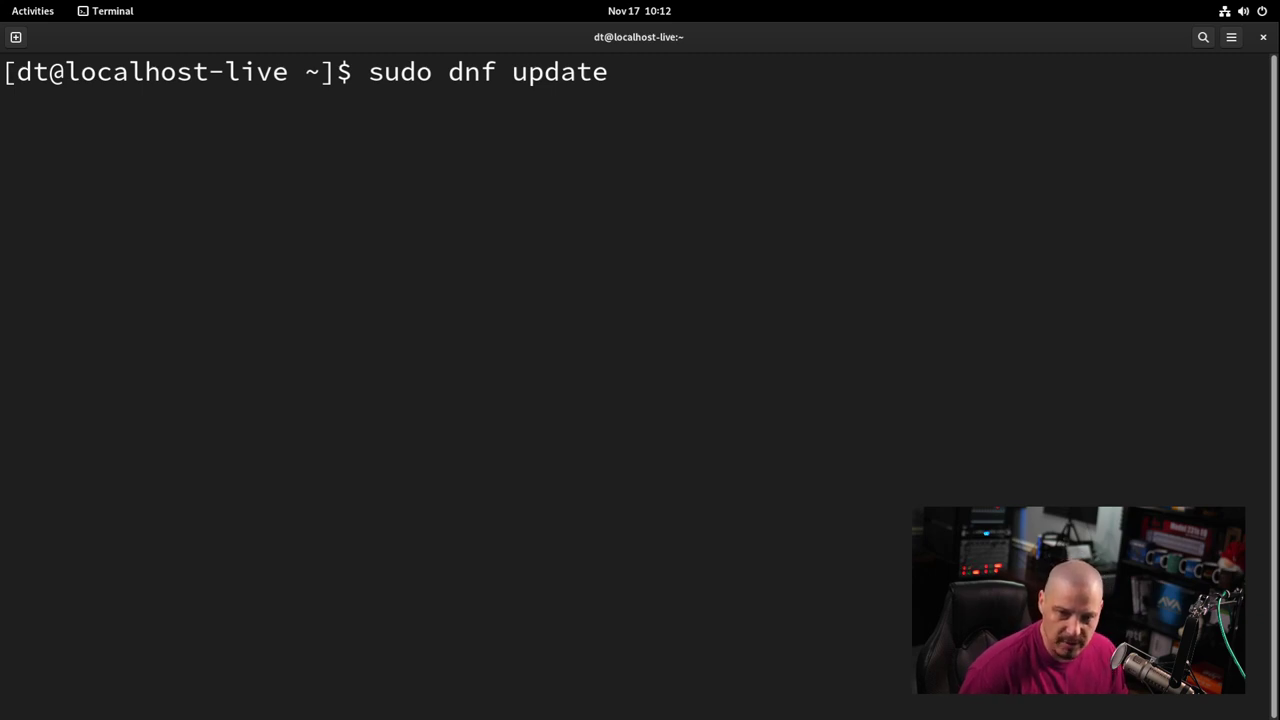
key("BackSpace")
key("BackSpace")
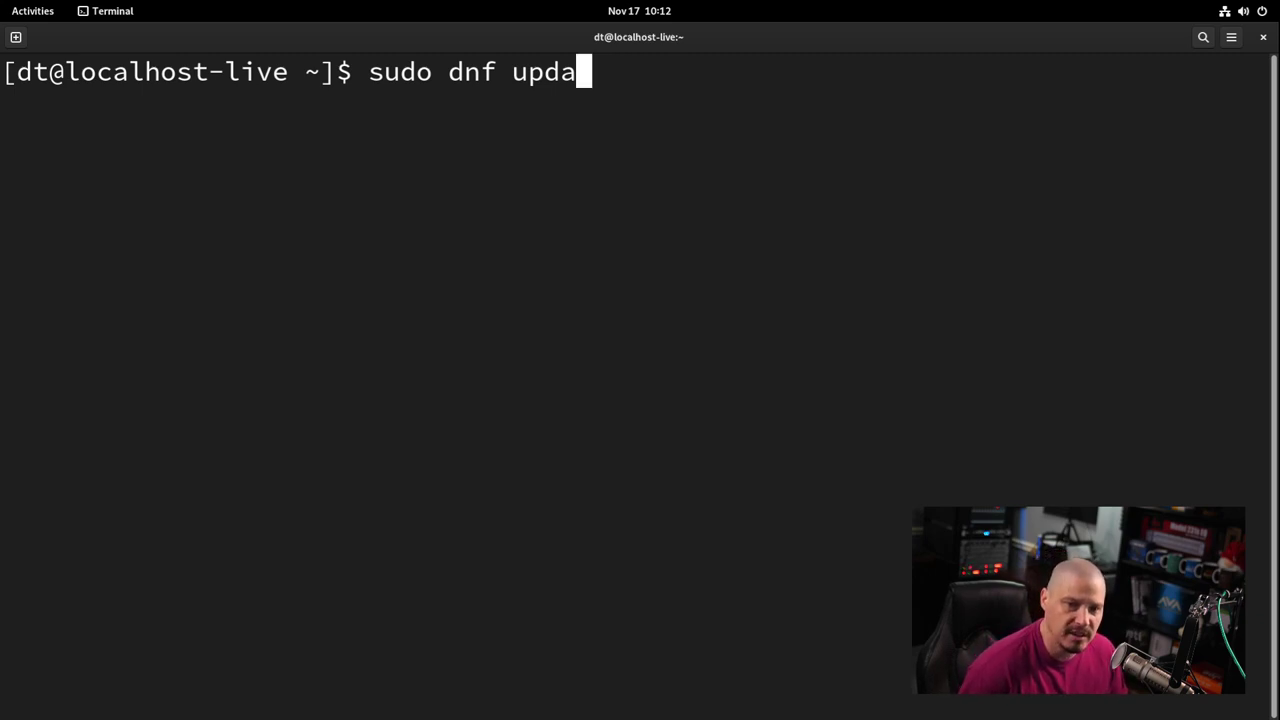
key("BackSpace")
key("BackSpace")
key("BackSpace")
key("BackSpace")
key("BackSpace")
key("BackSpace")
key("BackSpace")
key("BackSpace")
key("BackSpace")
key("BackSpace")
key("BackSpace")
key("BackSpace")
key("BackSpace")
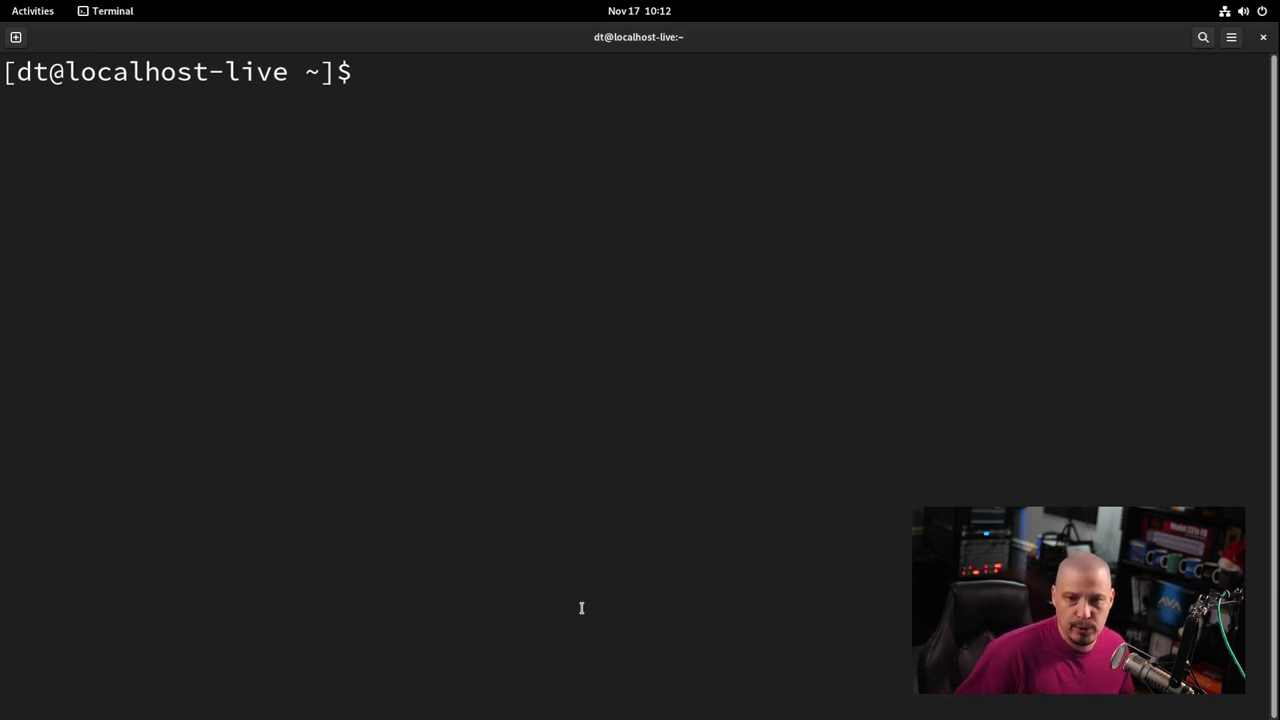
Run 'sudo vim /etc/dnf/dnf.conf', which reports vim is not found
type("sudo vim ")
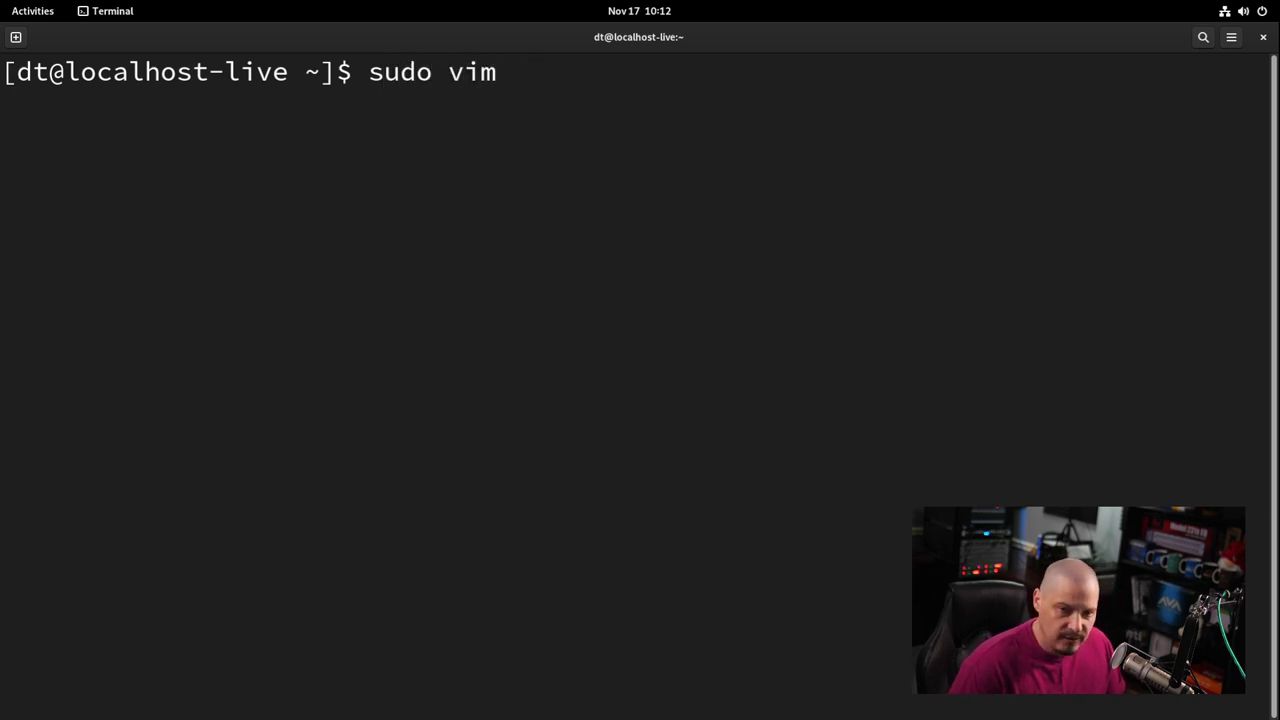
type("/etc/")
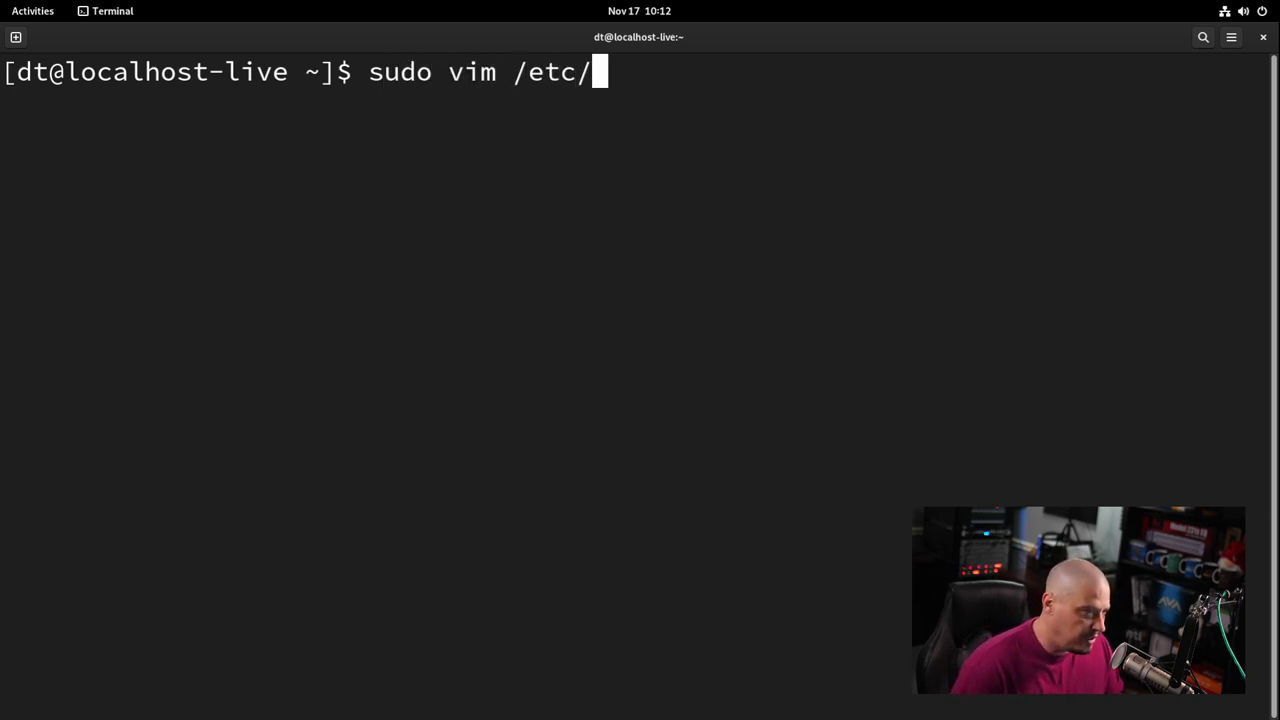
type("dnf/")
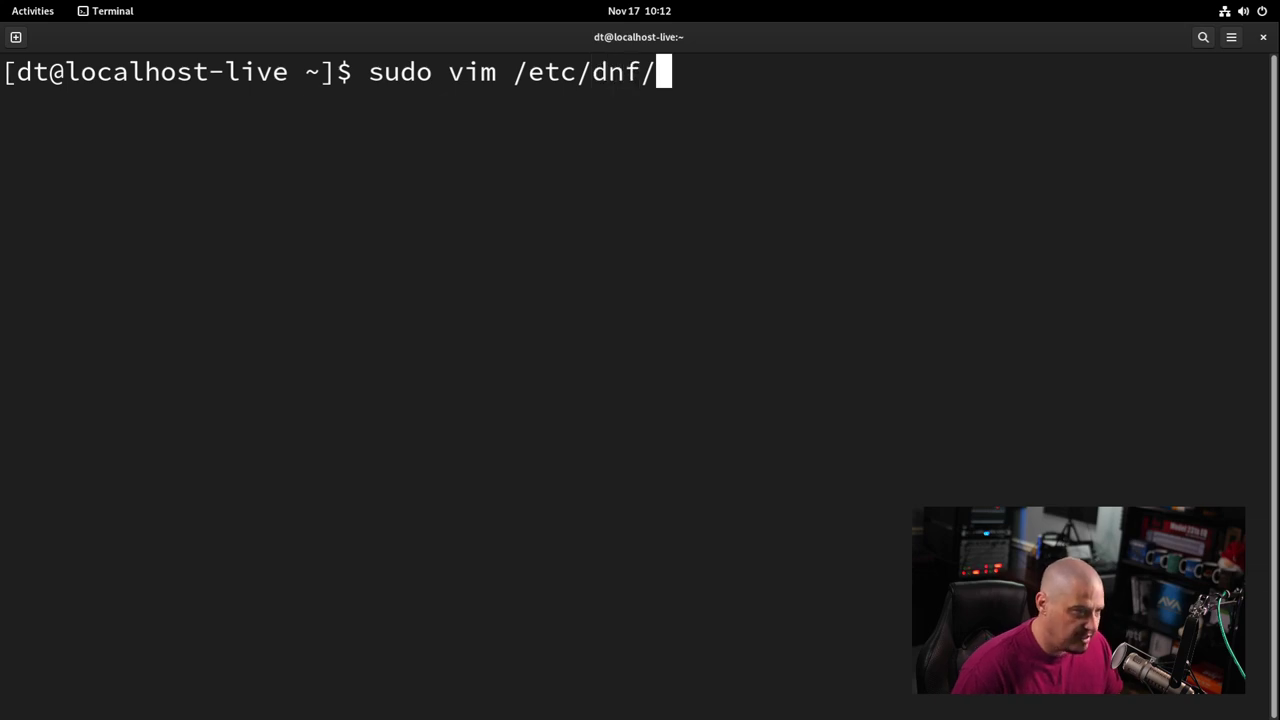
type("dnf")
key("Tab")
key("Return")
key("Return")
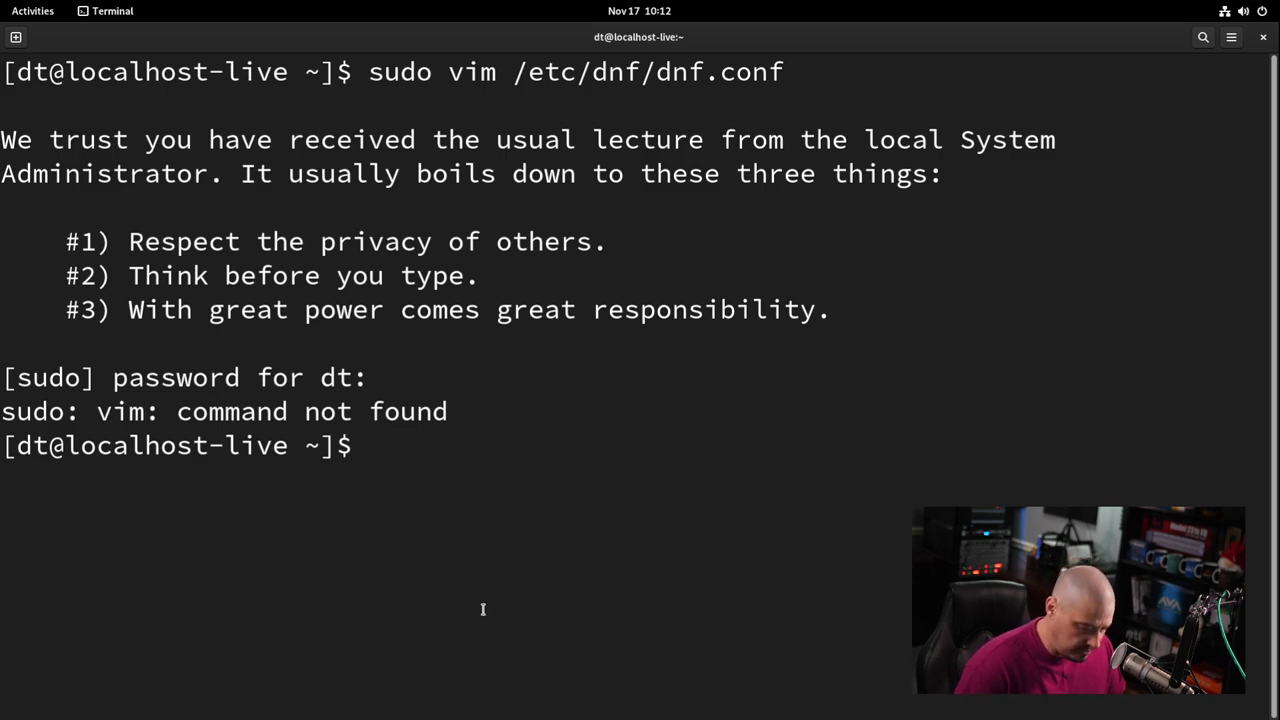
Install vim with 'sudo dnf install vim', confirming with y
type("sudo dnf ")
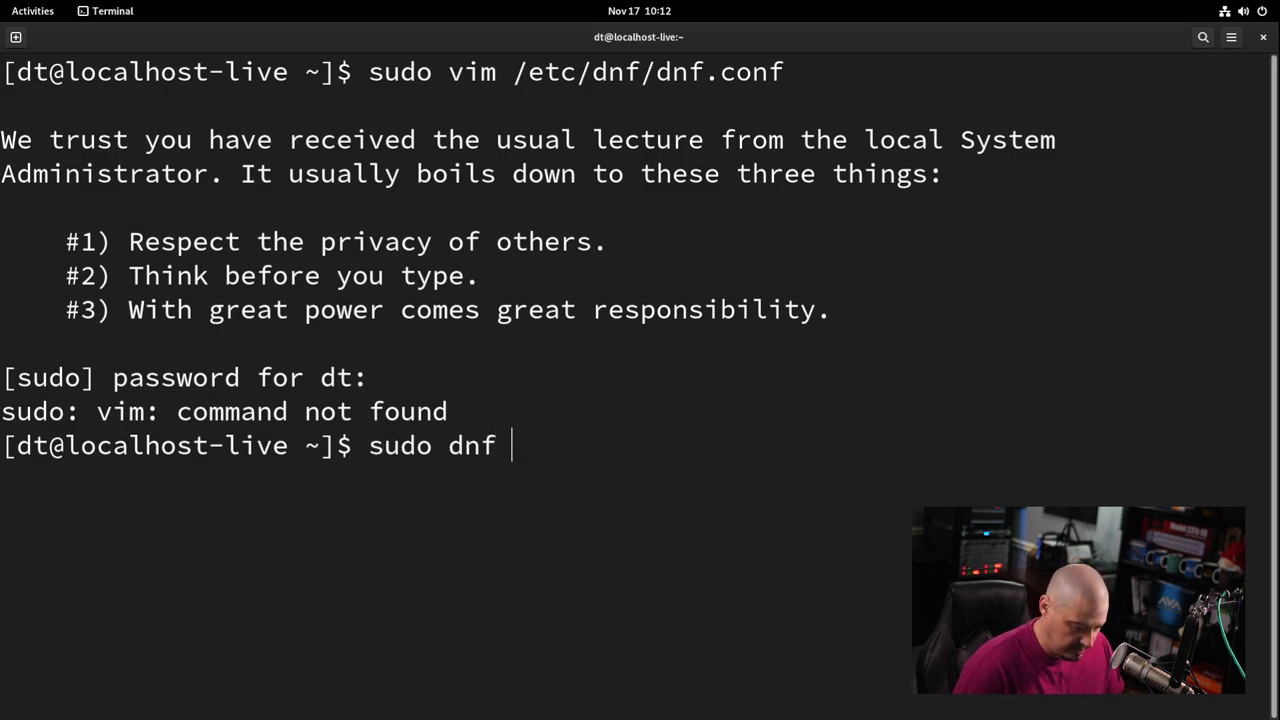
type("install ")
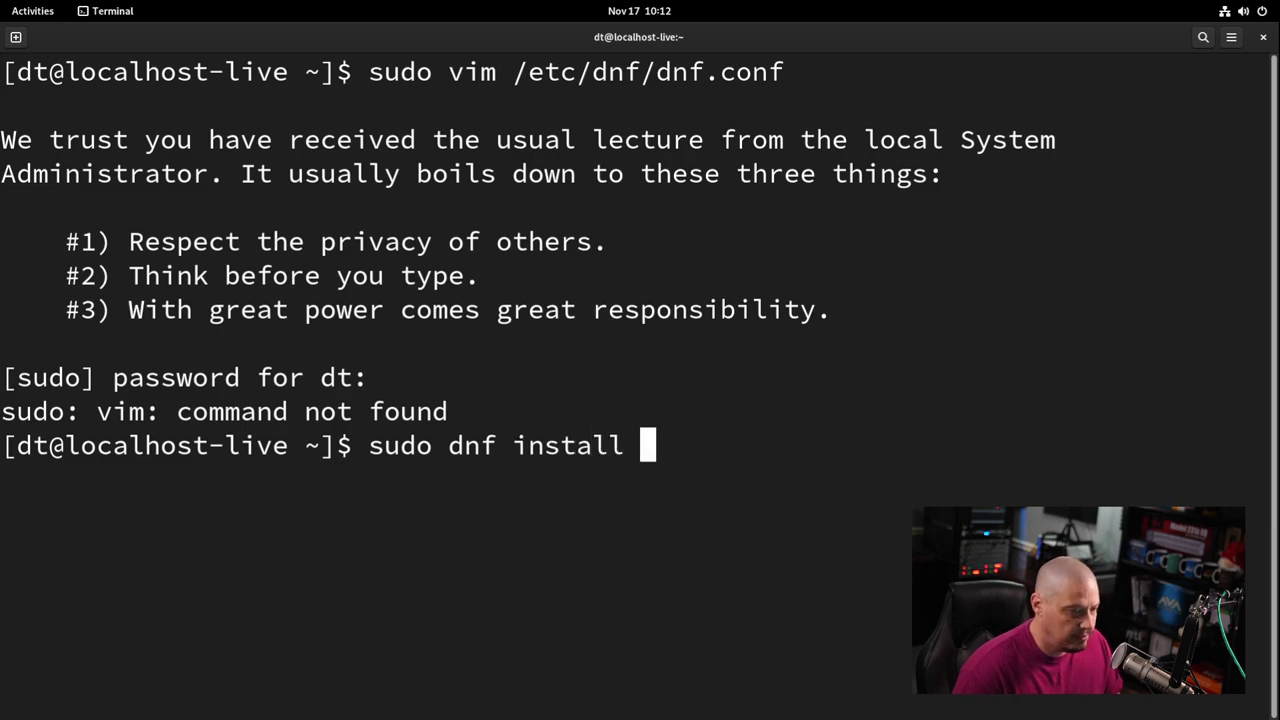
type("vim")
key("Return")
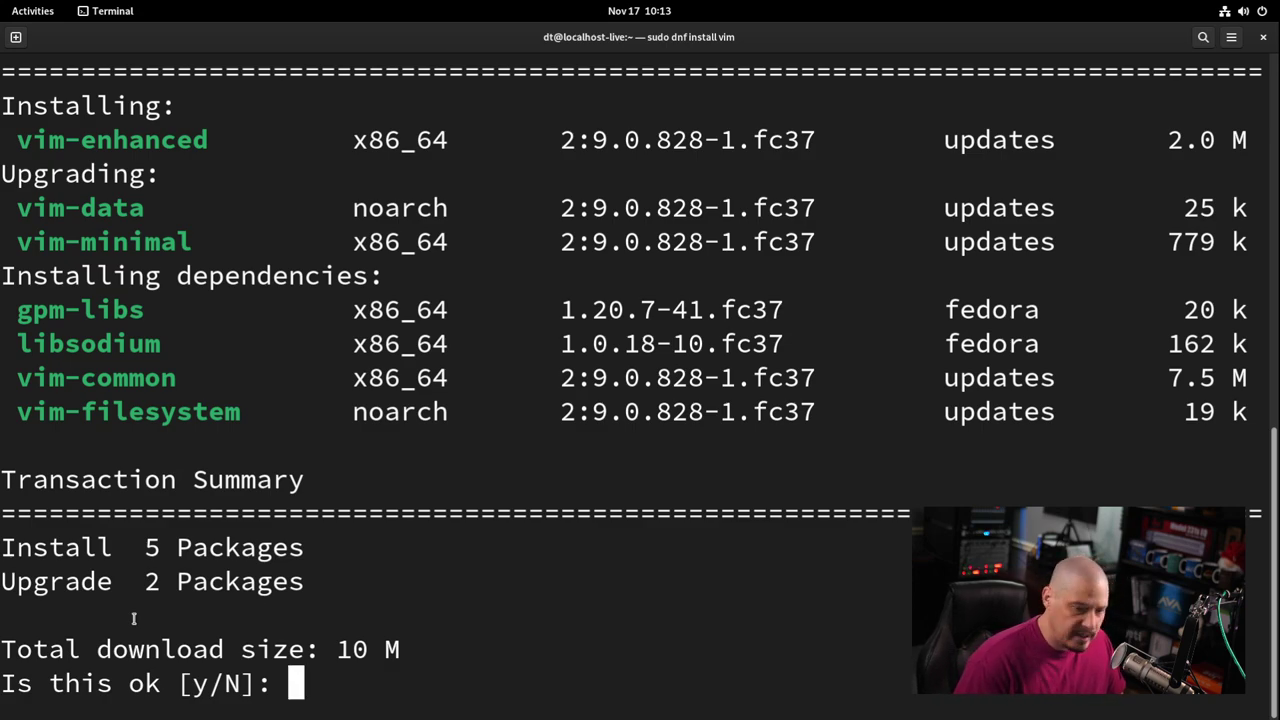
type("y")
key("Return")
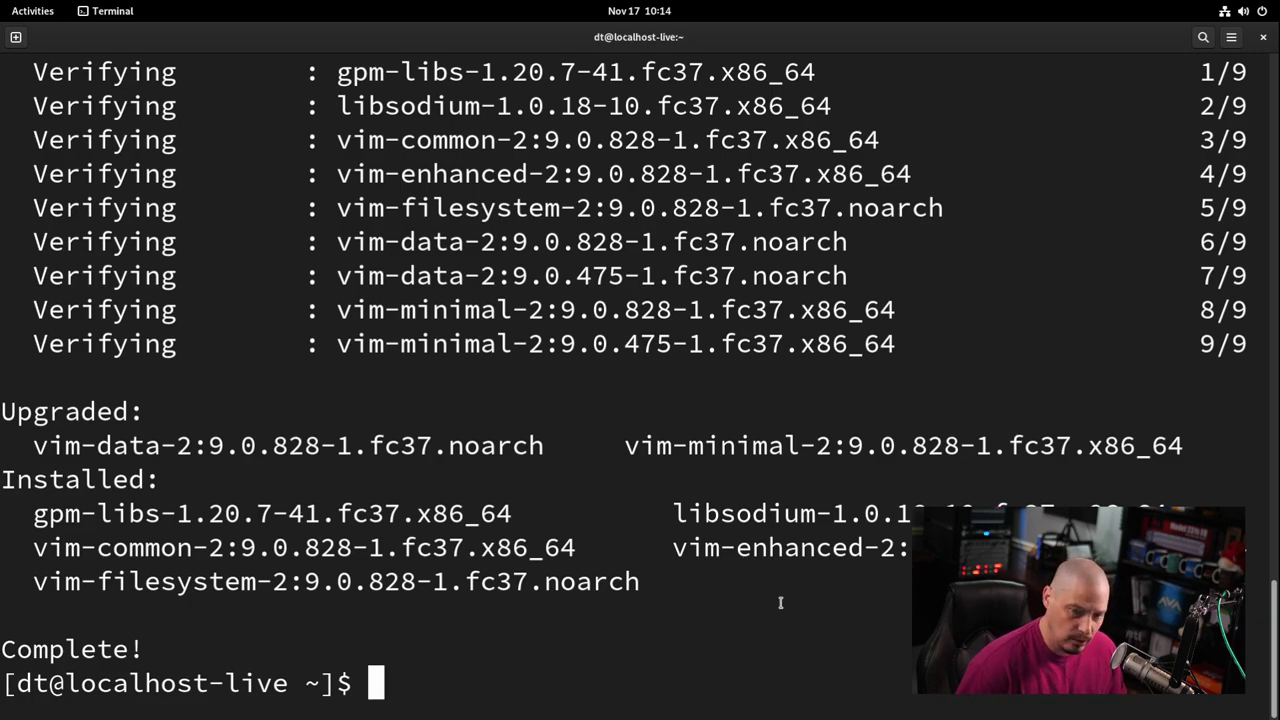
Append max_parallel_downloads=5 at the end of /etc/dnf/dnf.conf in vim and save with :wq
key("Up")
key("Up")
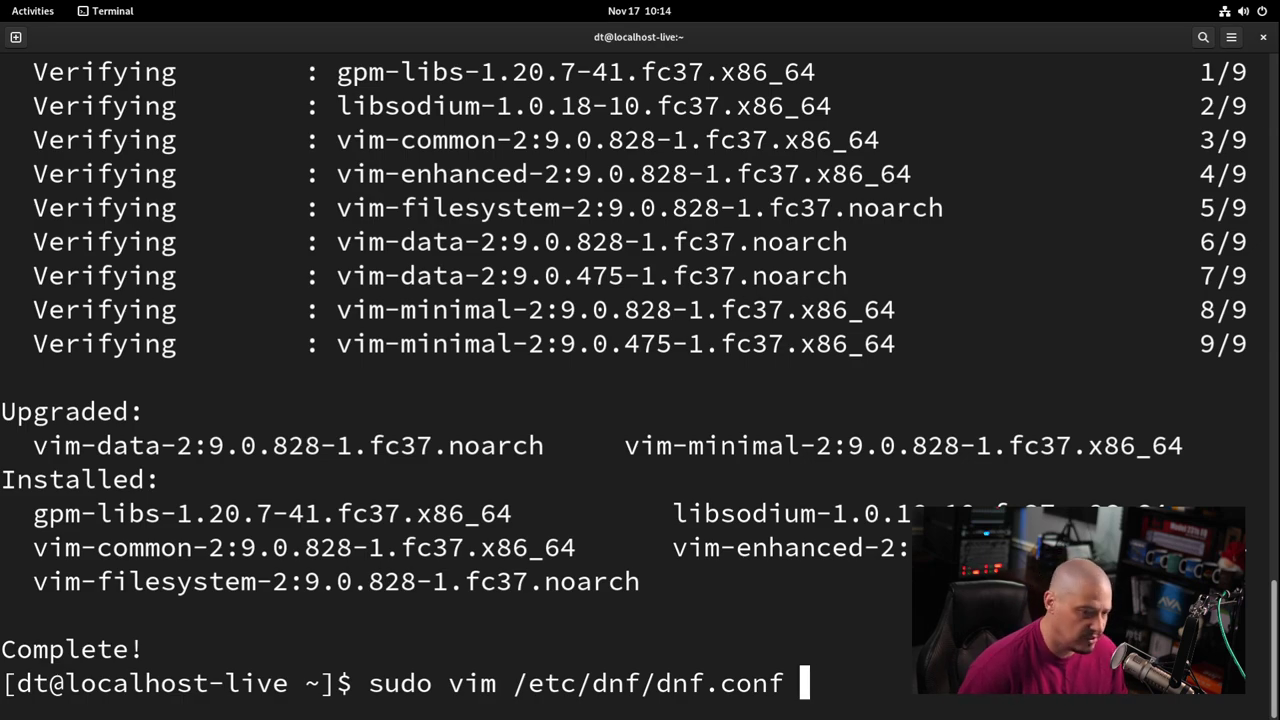
key("Return")
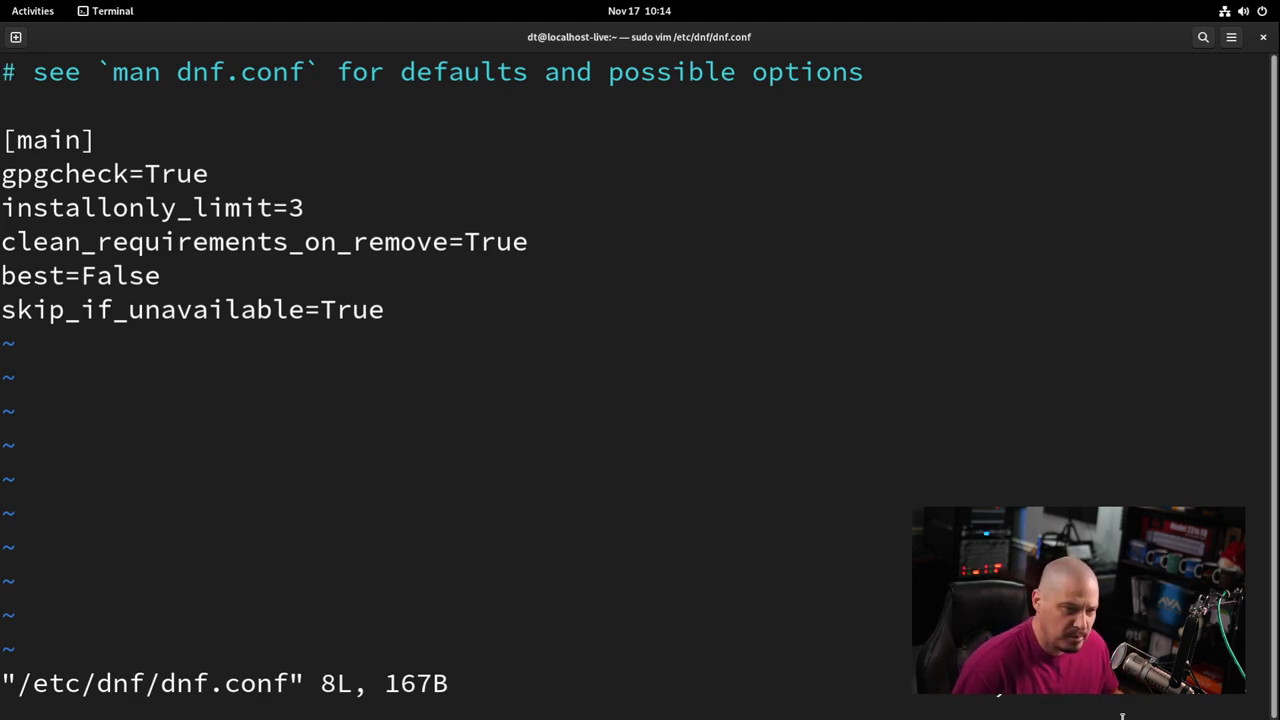
key("shift+g")
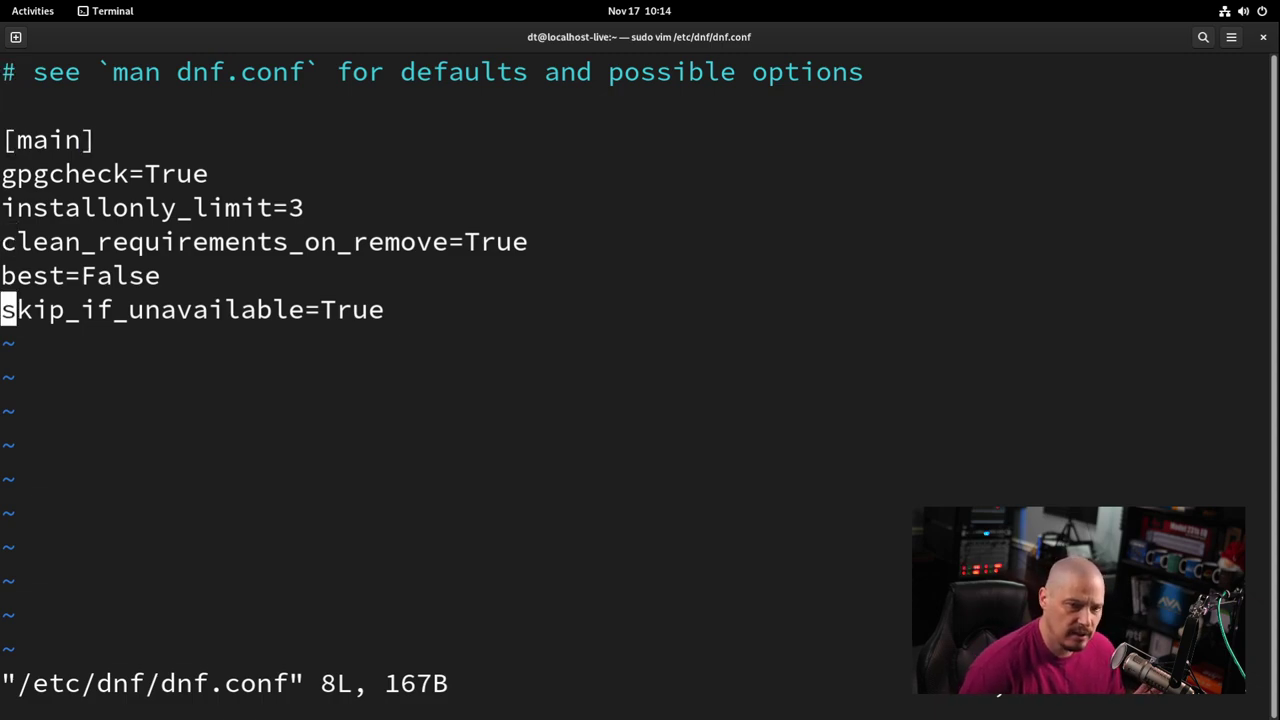
key("o")
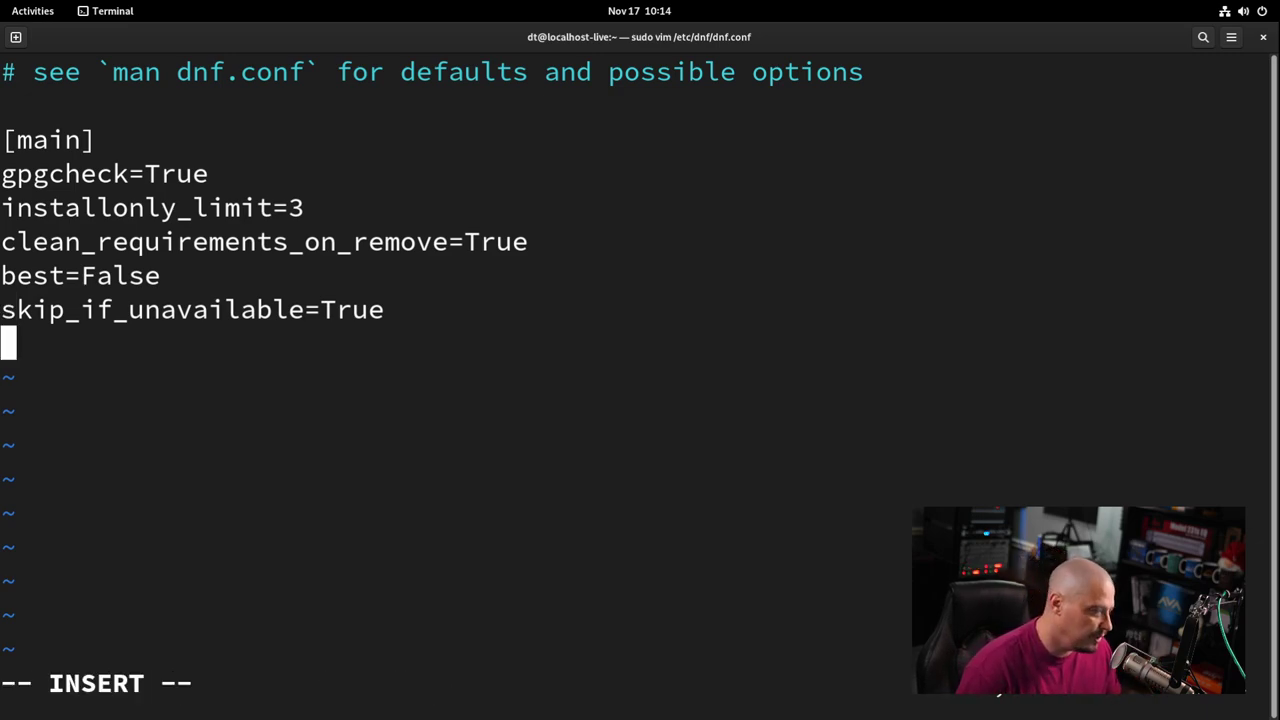
type("max_")
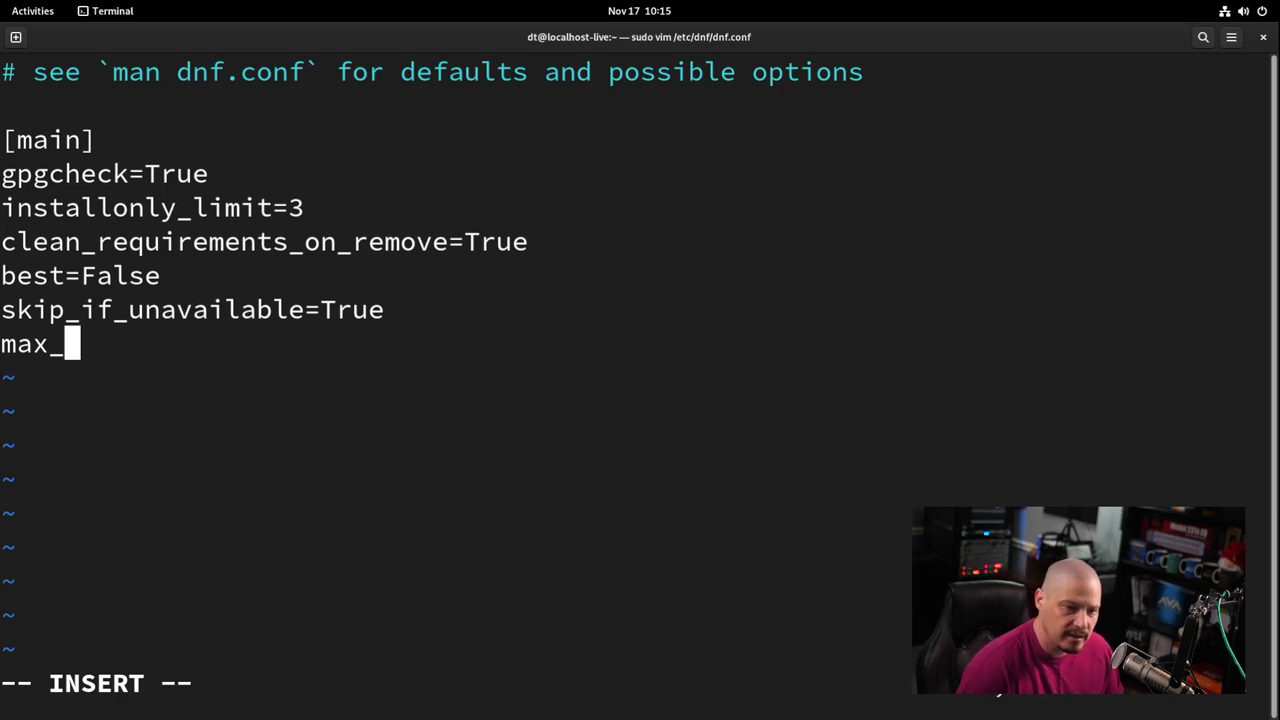
type("para")
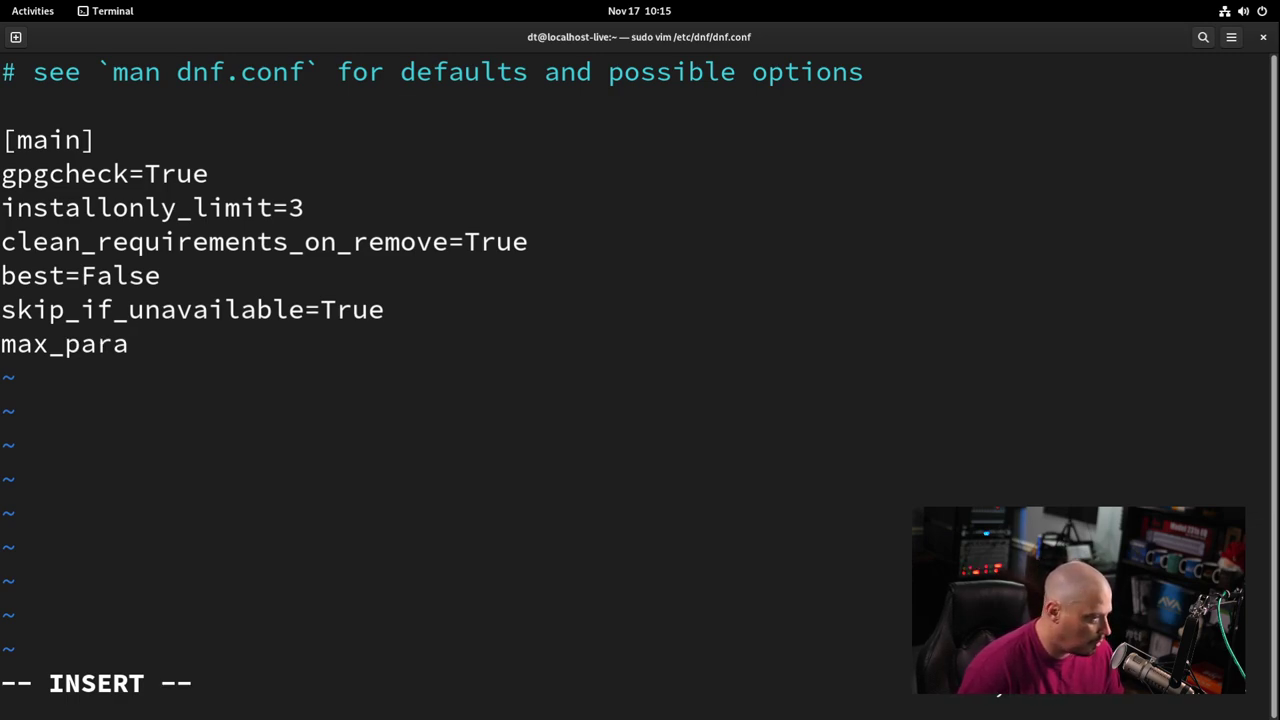
type("llel")
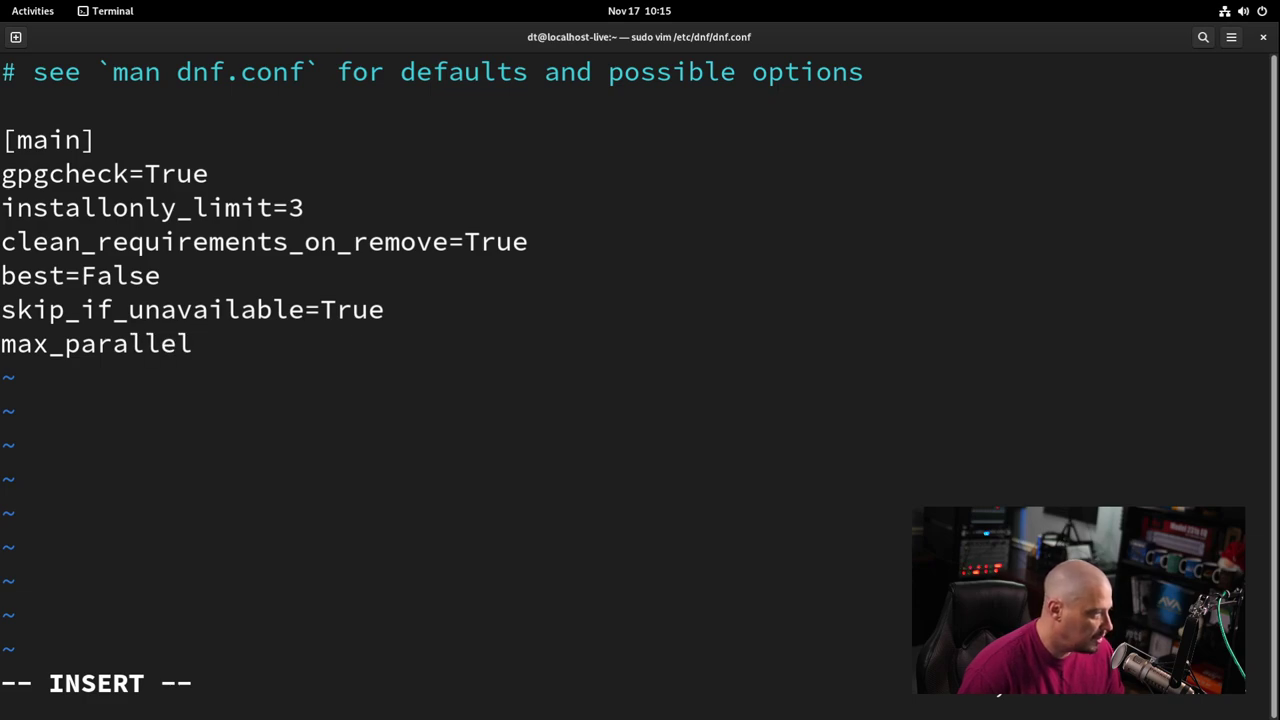
type("_downloads=5")
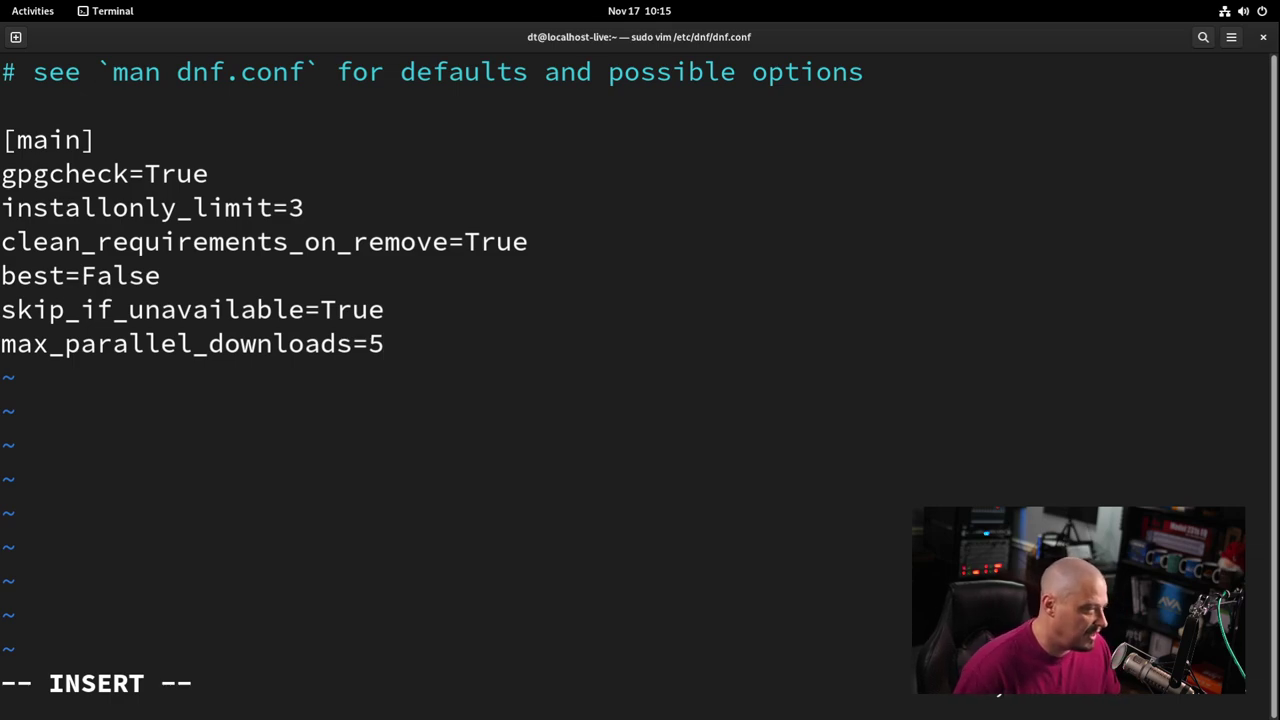
key("Escape")
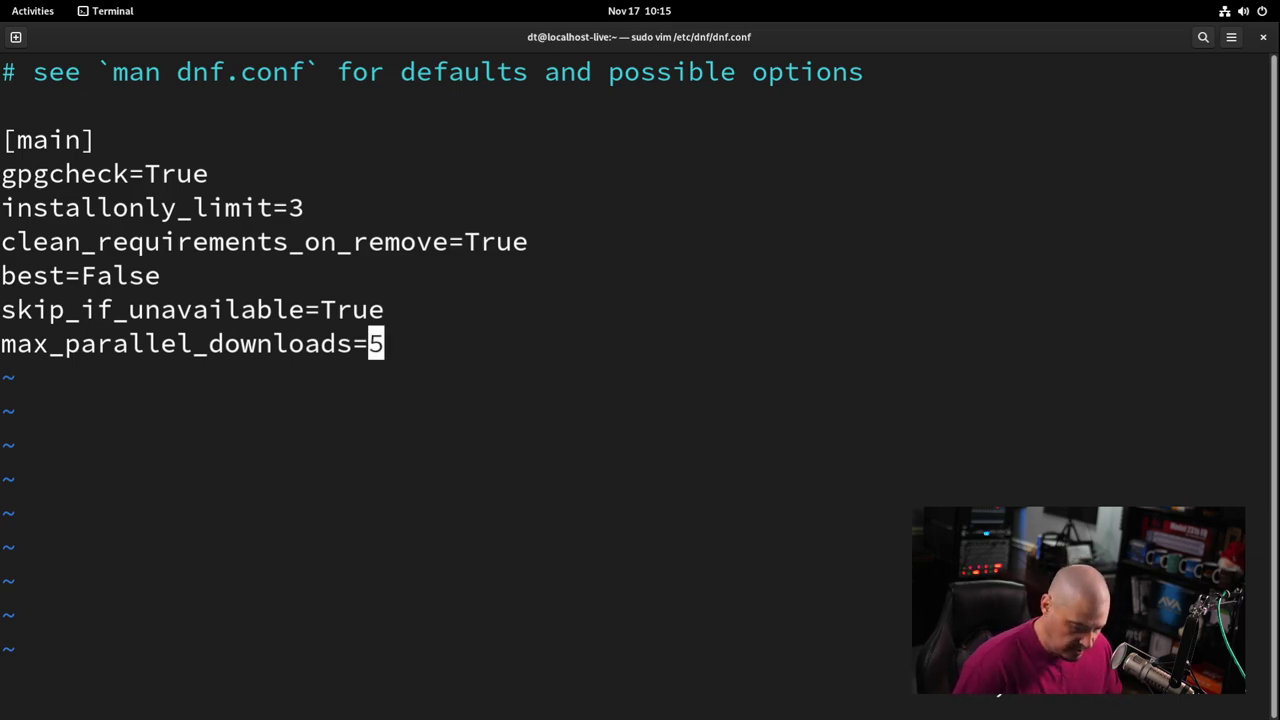
type(":wq")
key("Return")
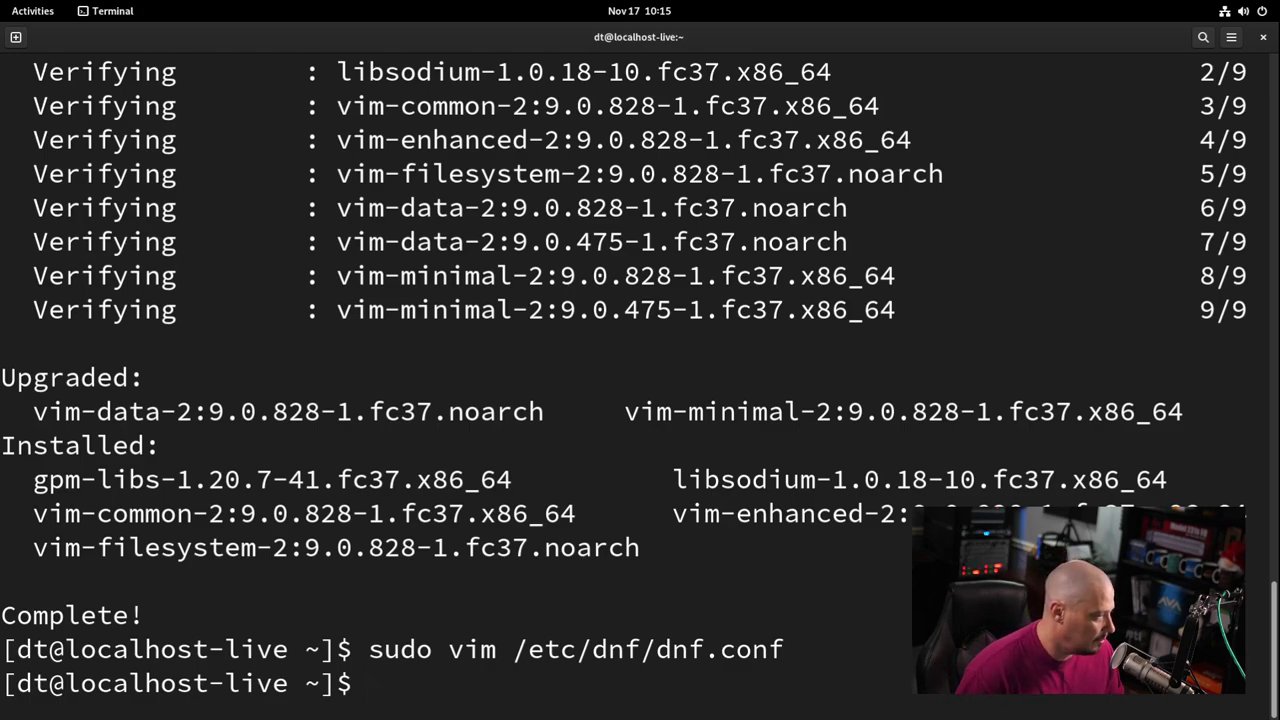
Reopen dnf.conf in vim, add fastestmirror=True below max_parallel_downloads=5, and save
key("Up")
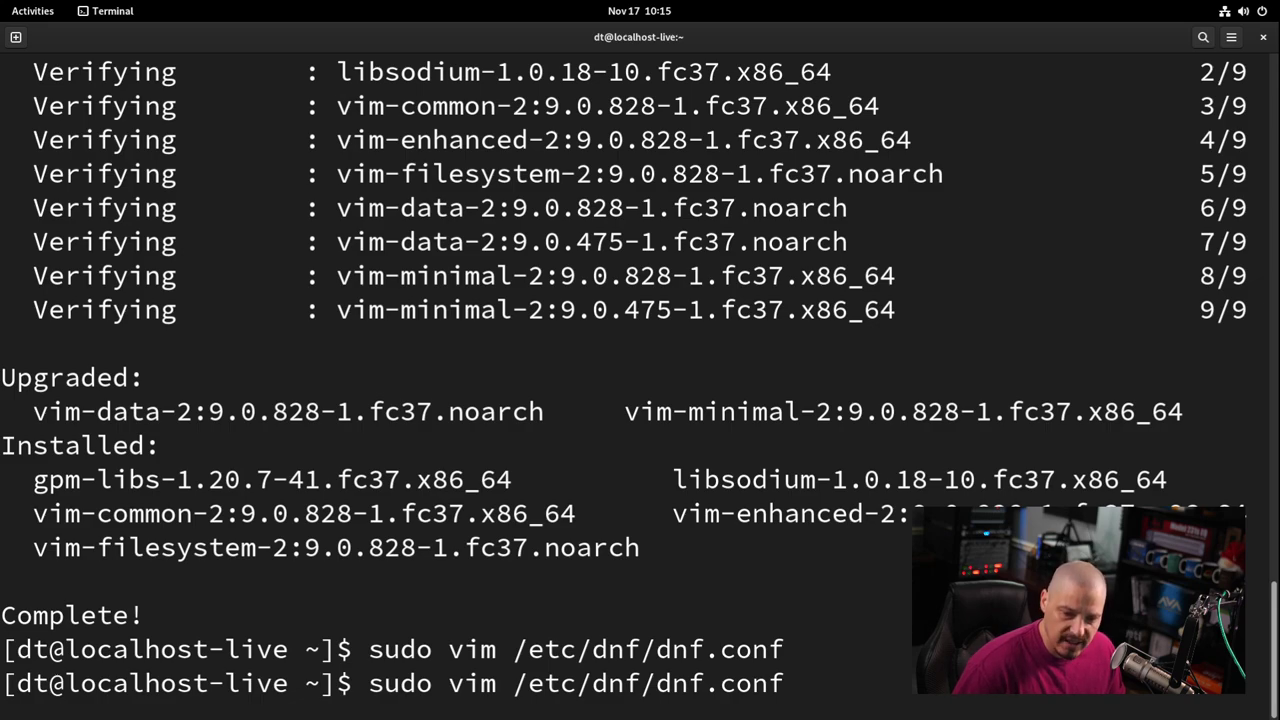
key("Return")
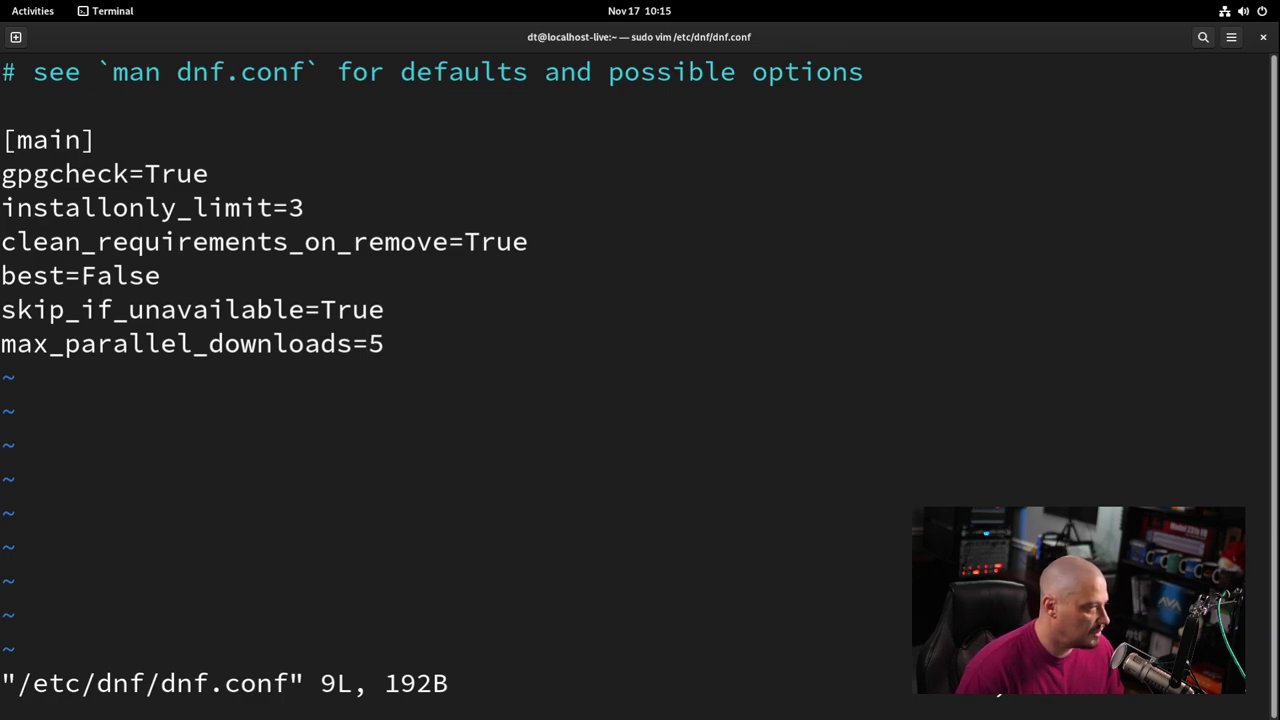
key("o")
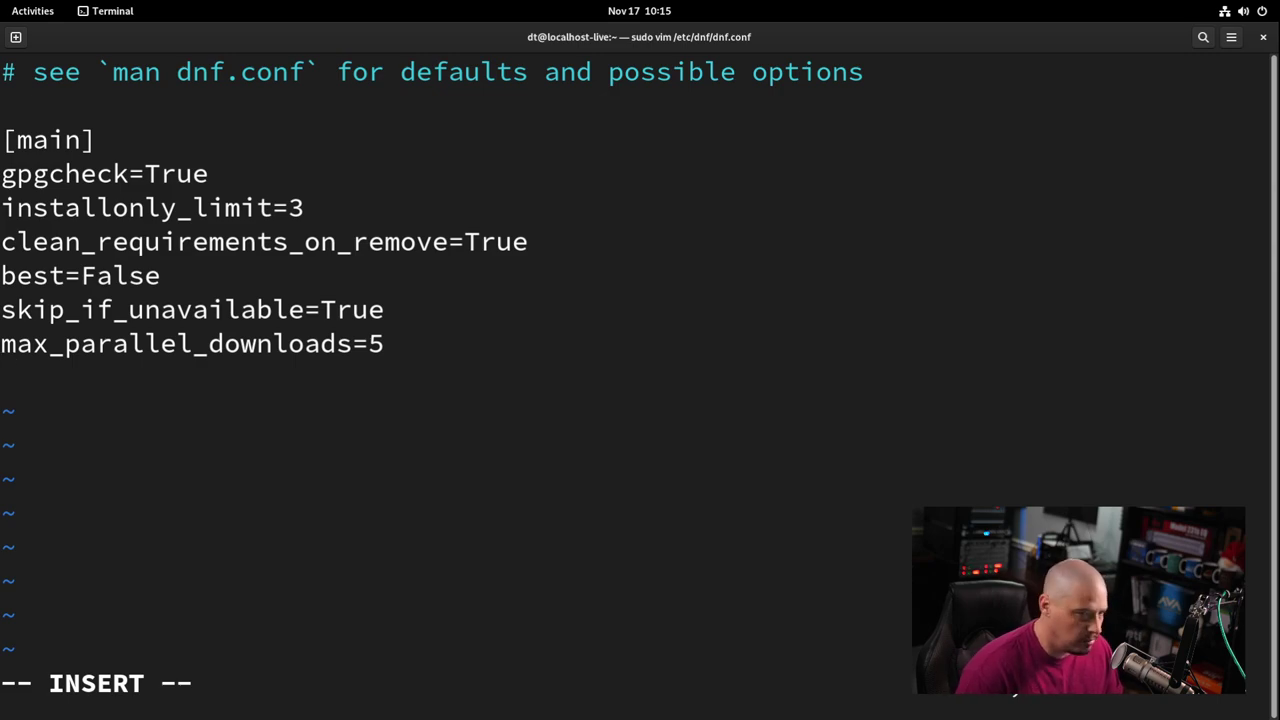
type("fastestmirror")
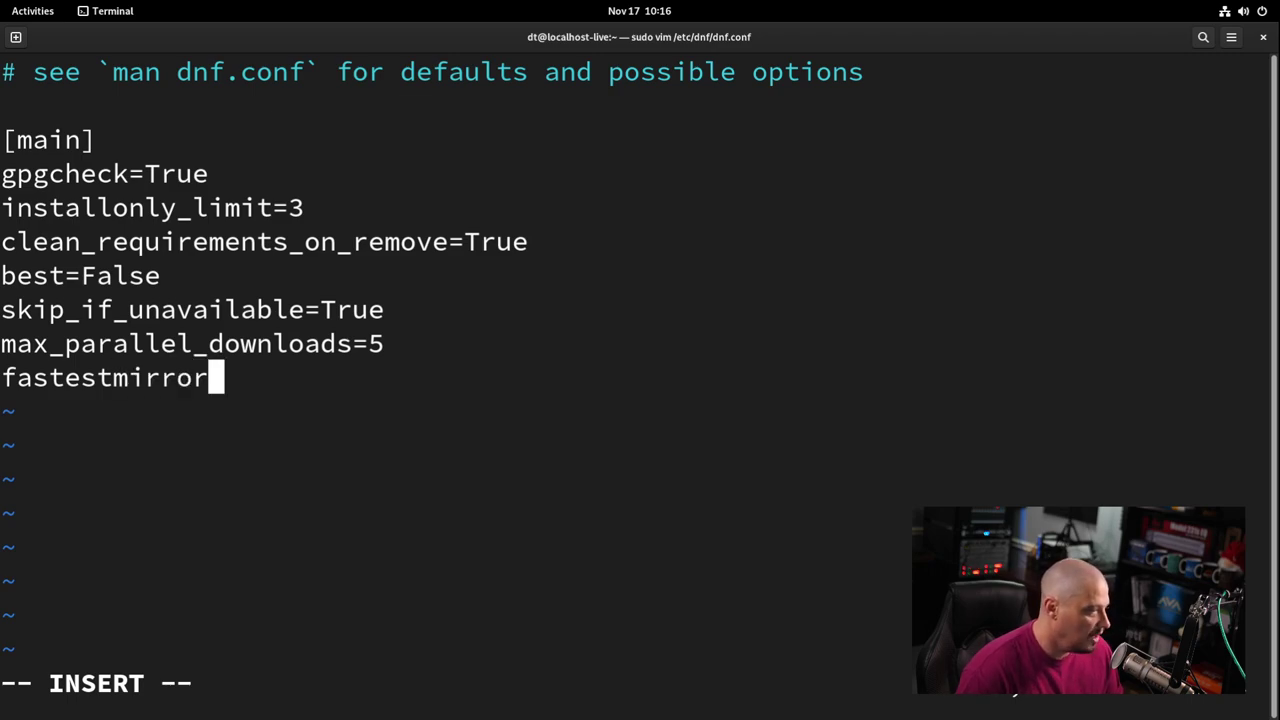
type("=")
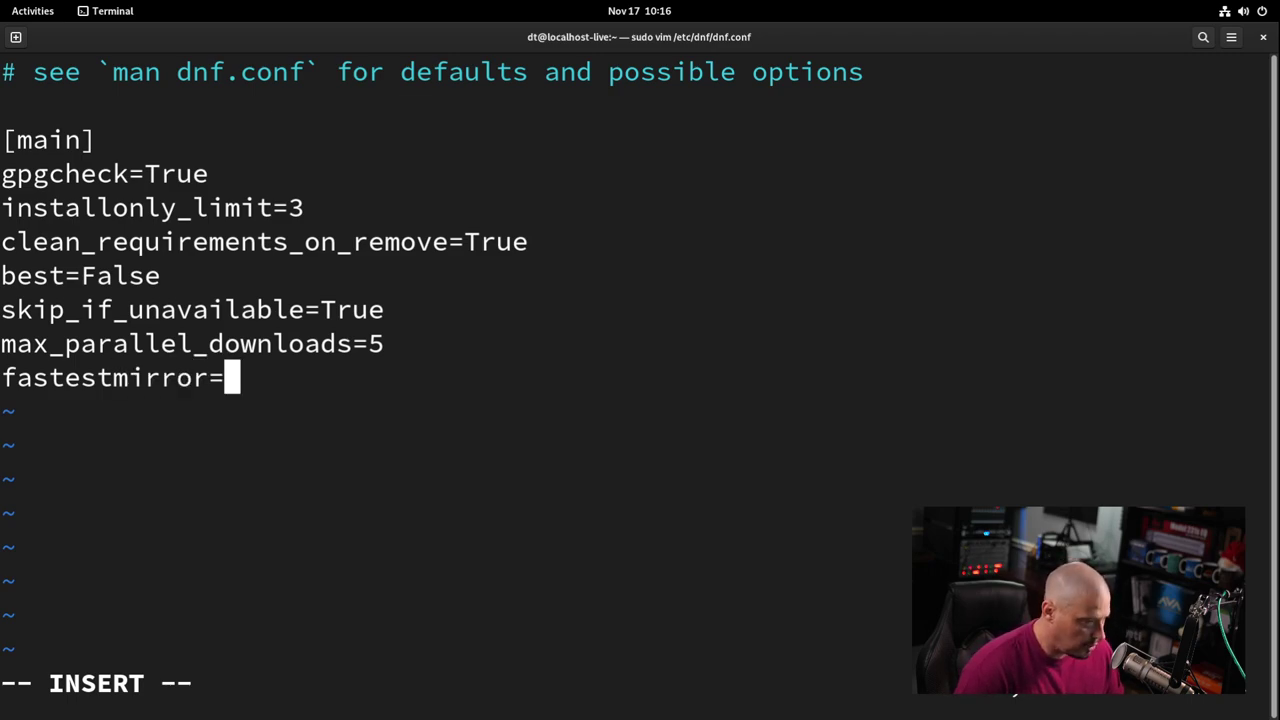
type("True")
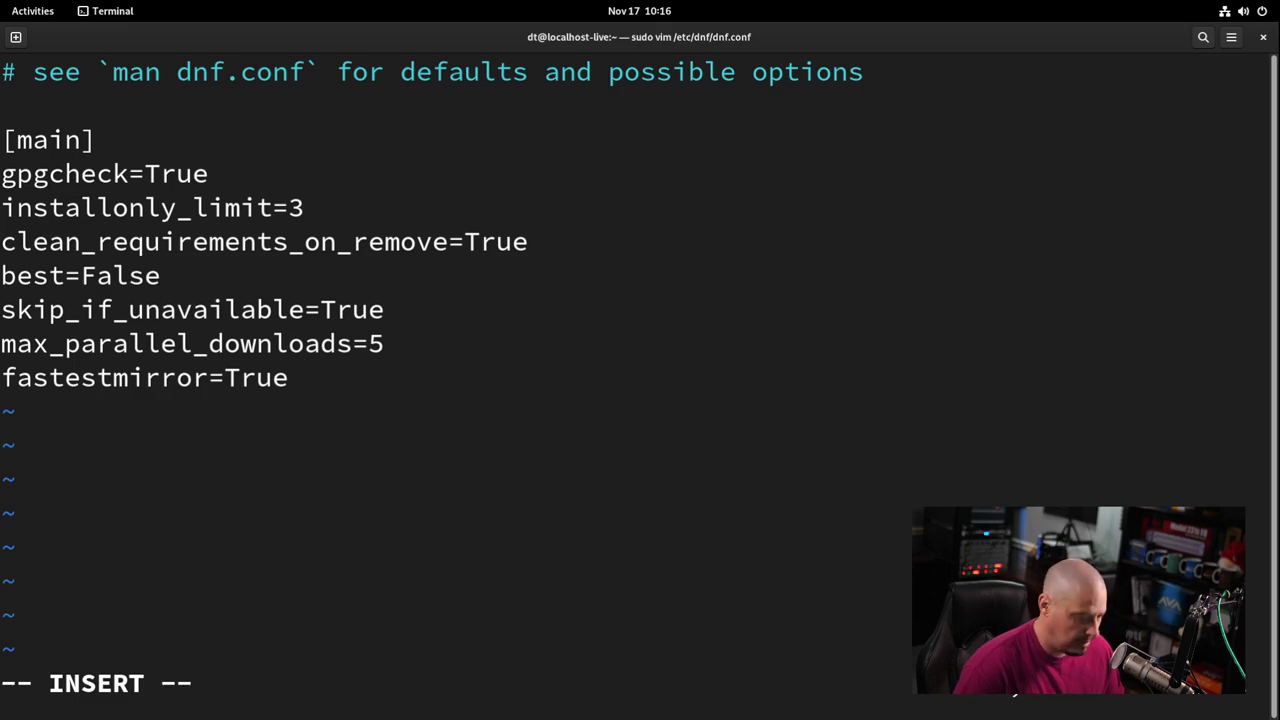
key("Escape")
type(":wq")
key("Return")
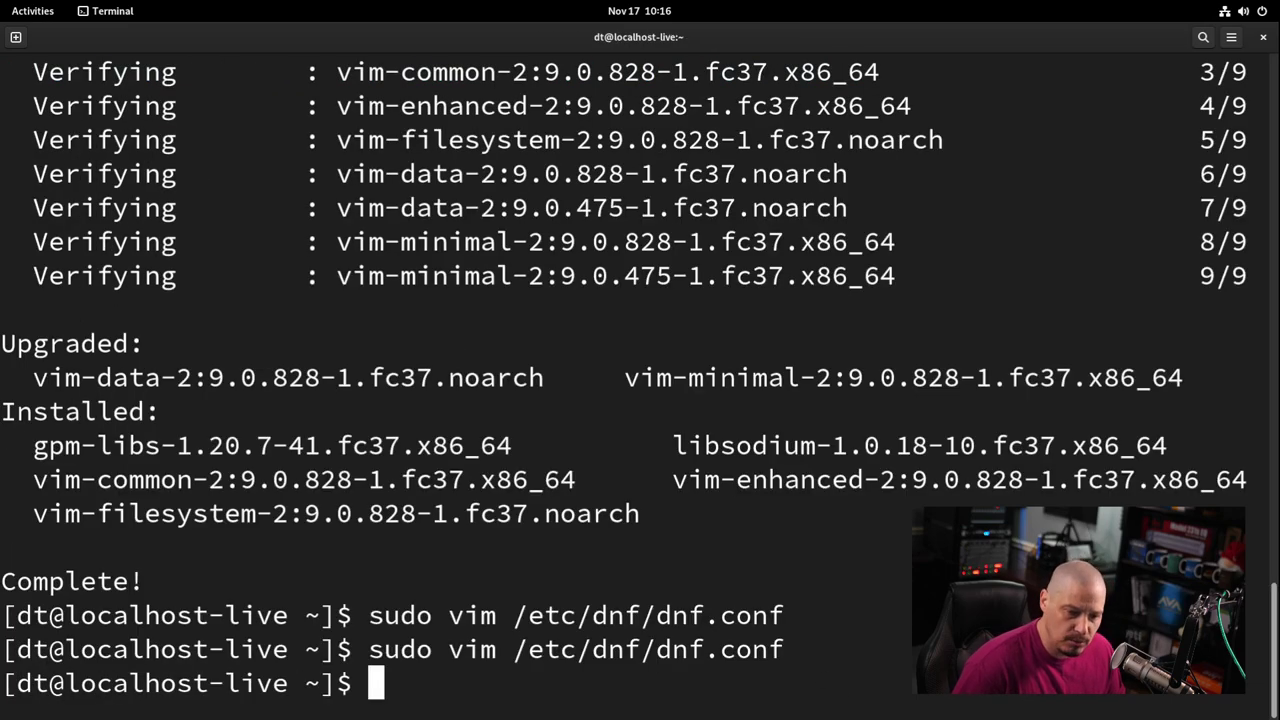
Clear the screen and run sudo dnf update, approving the transaction until Complete!
type("clear")
key("Return")
type("sudo dnf ")
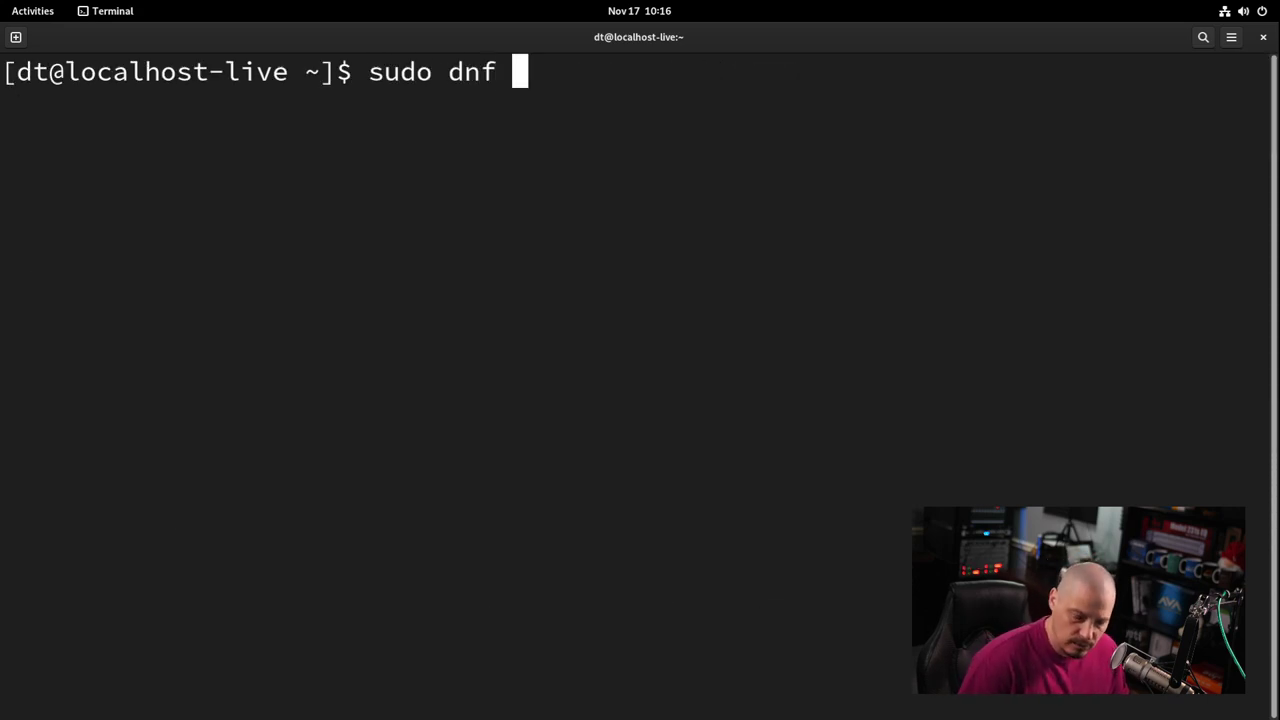
type("update")
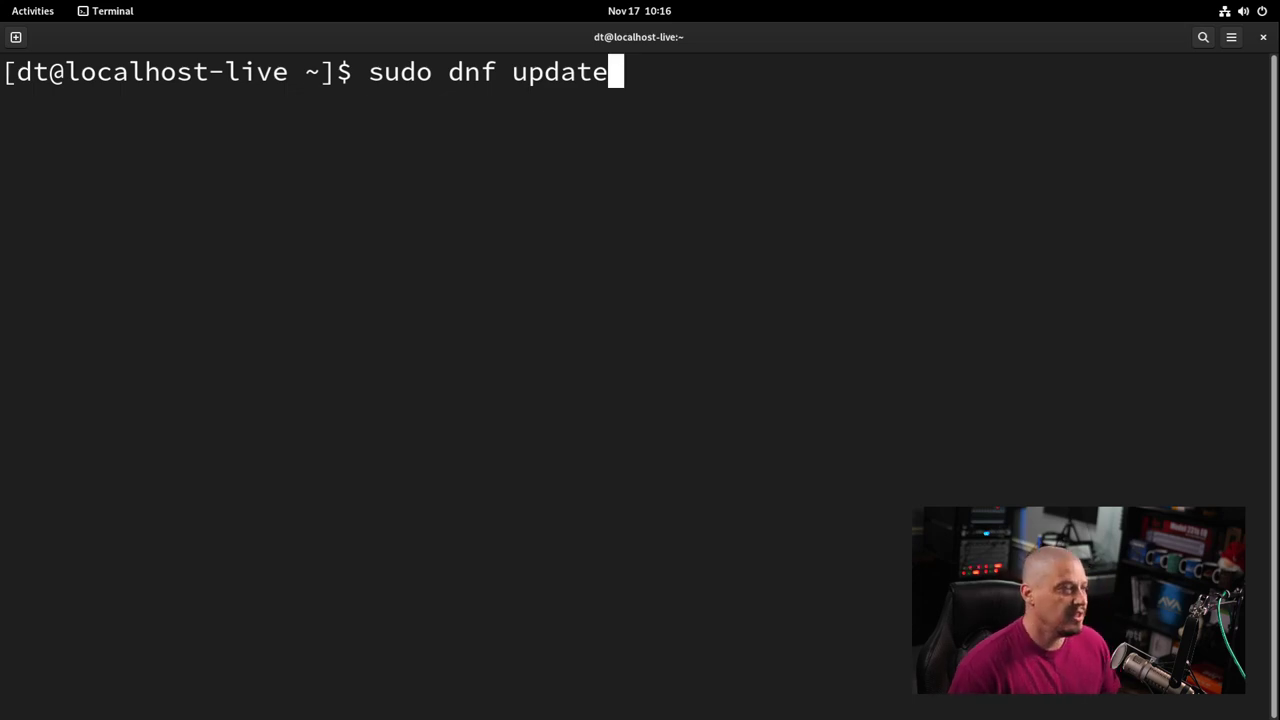
key("Return")
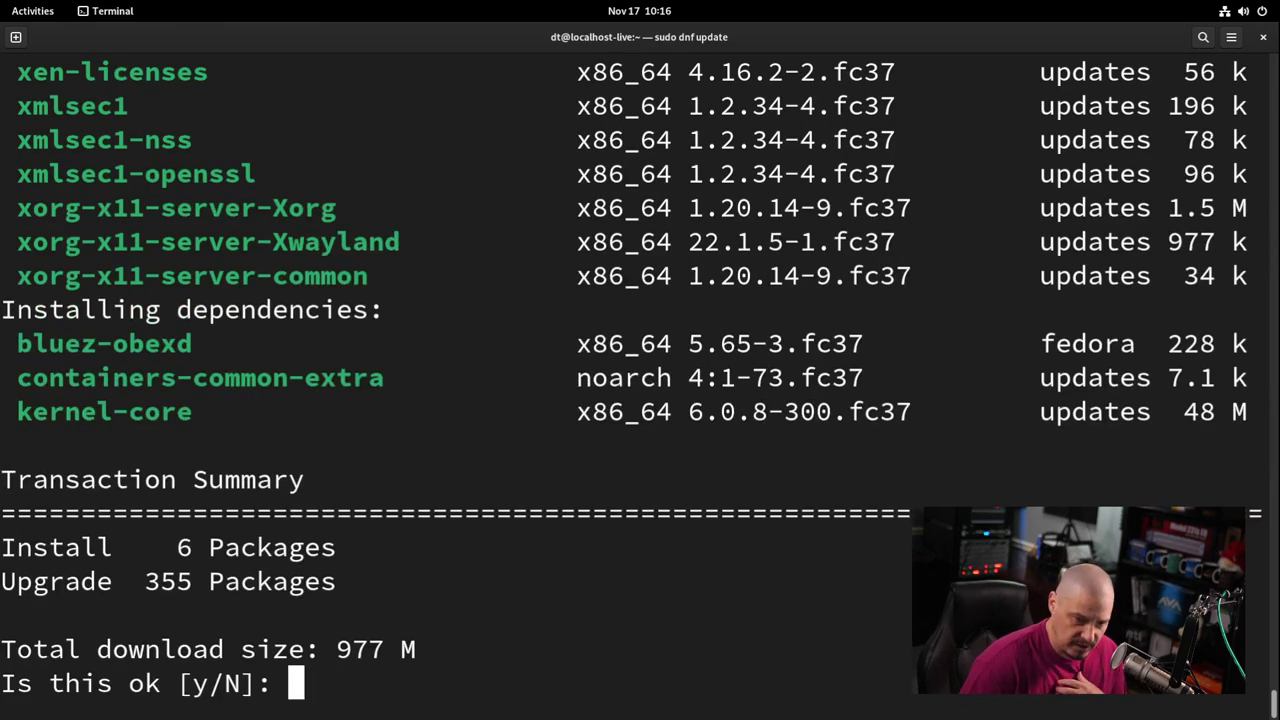
type("y")
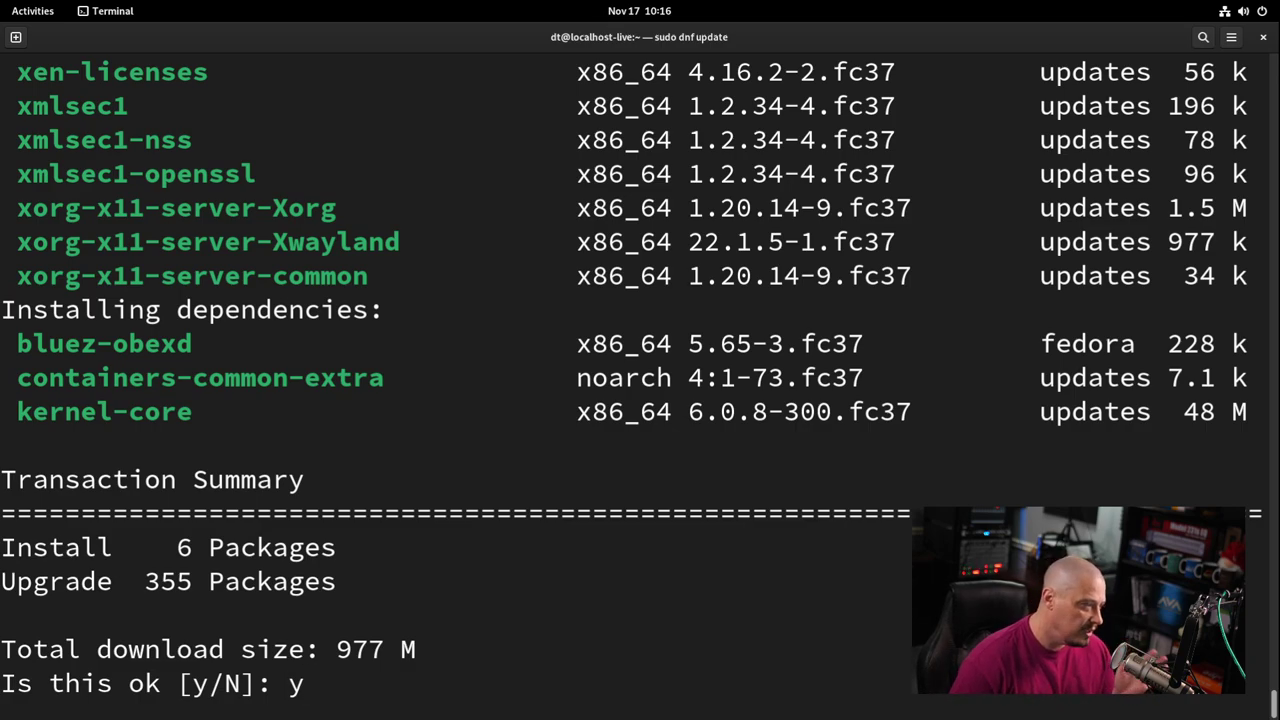
key("Return")
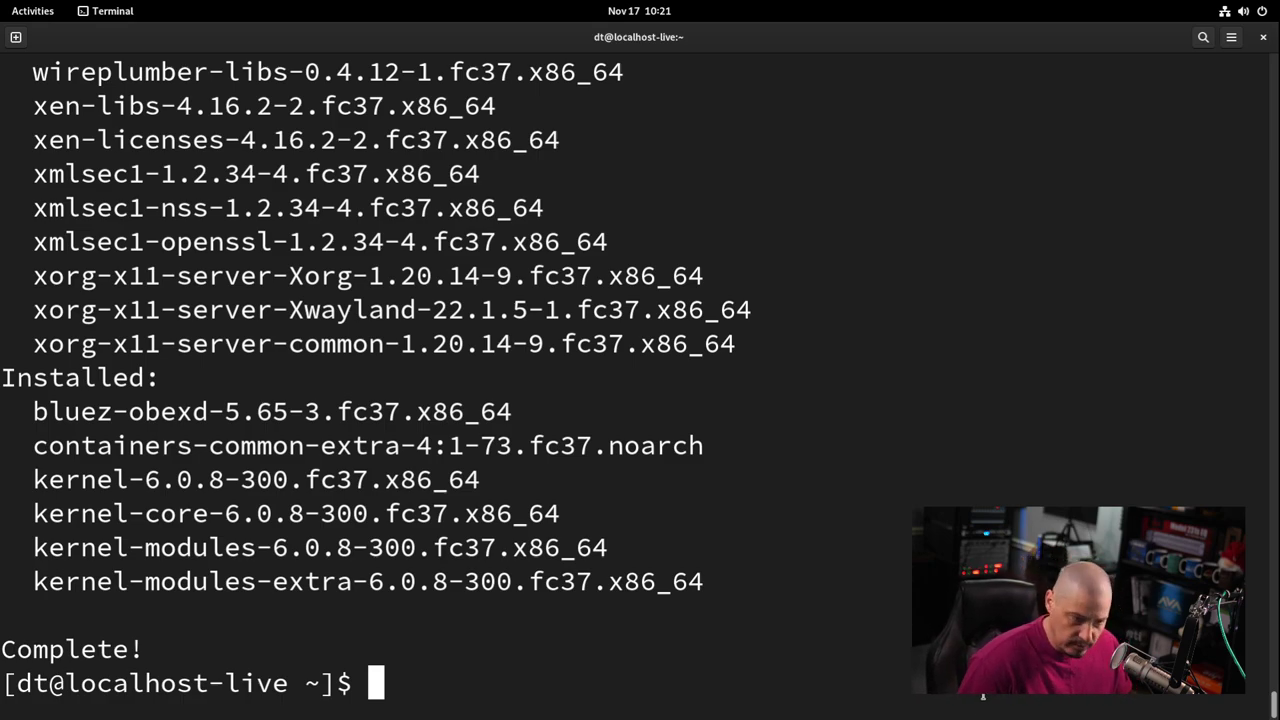
Show the running kernel version (6.0.7-301) with uname -r and list installed packages
type("uname -r")
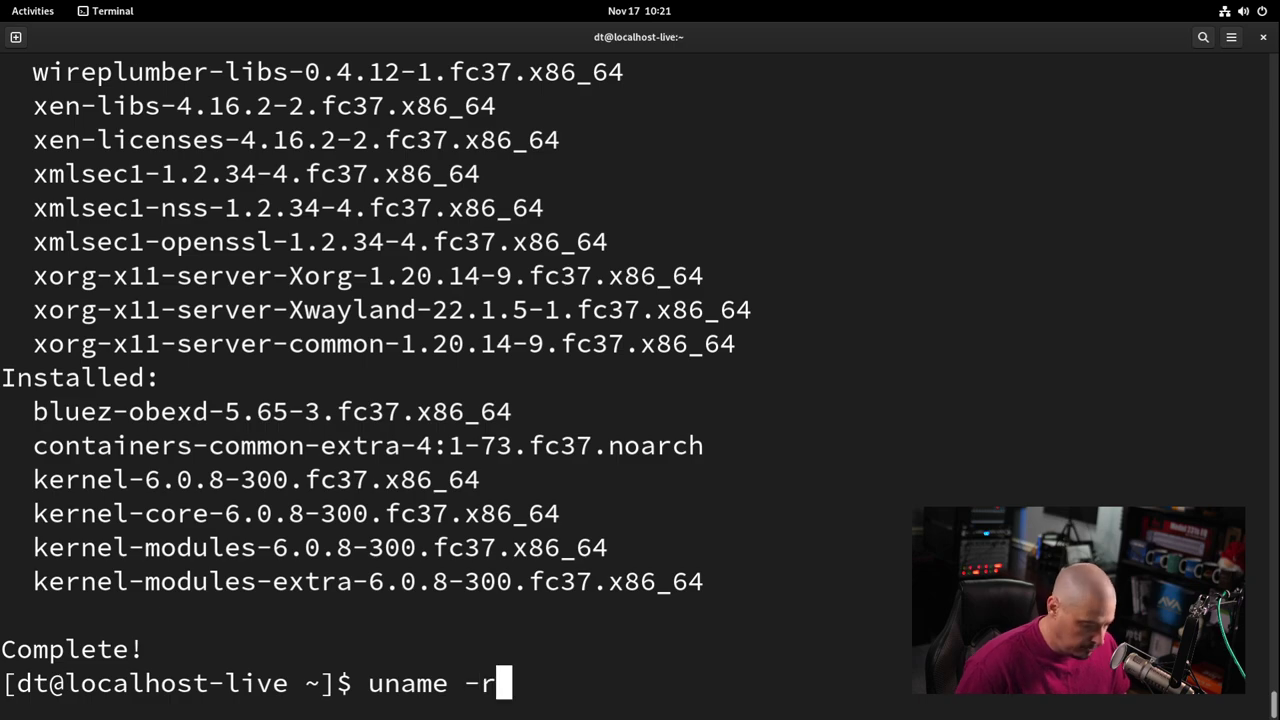
key("Return")
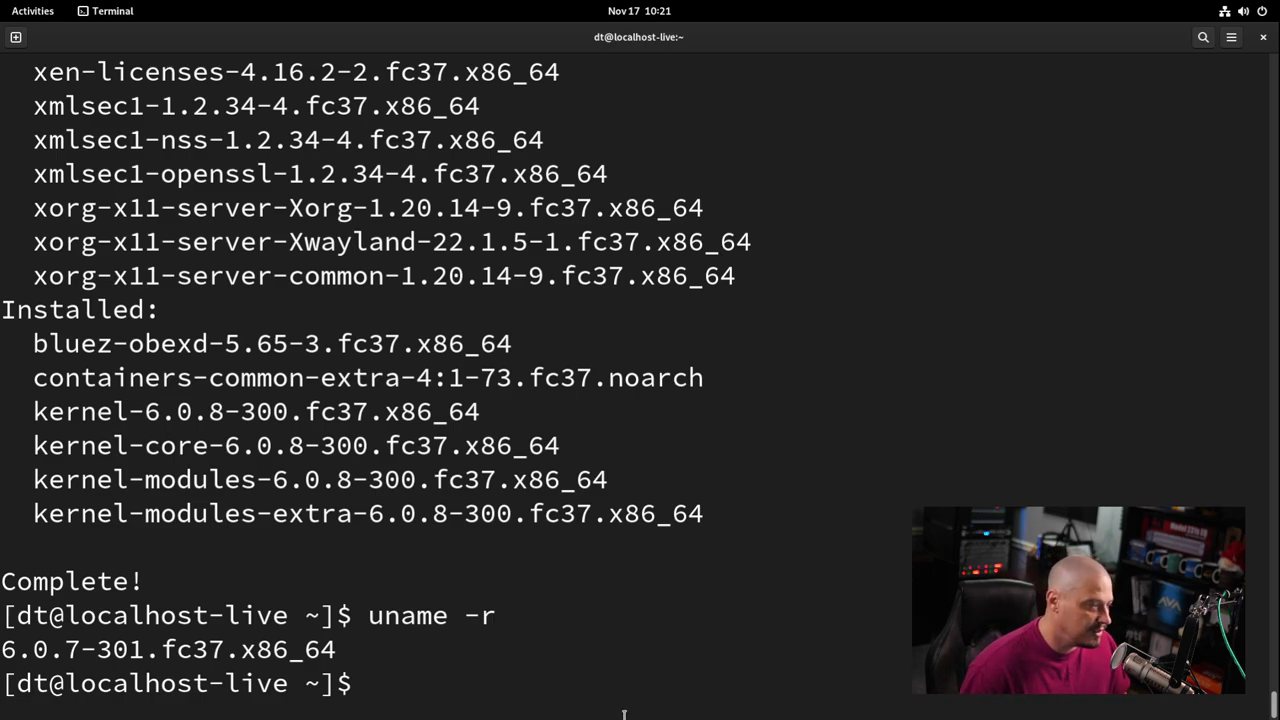
type("dnf")
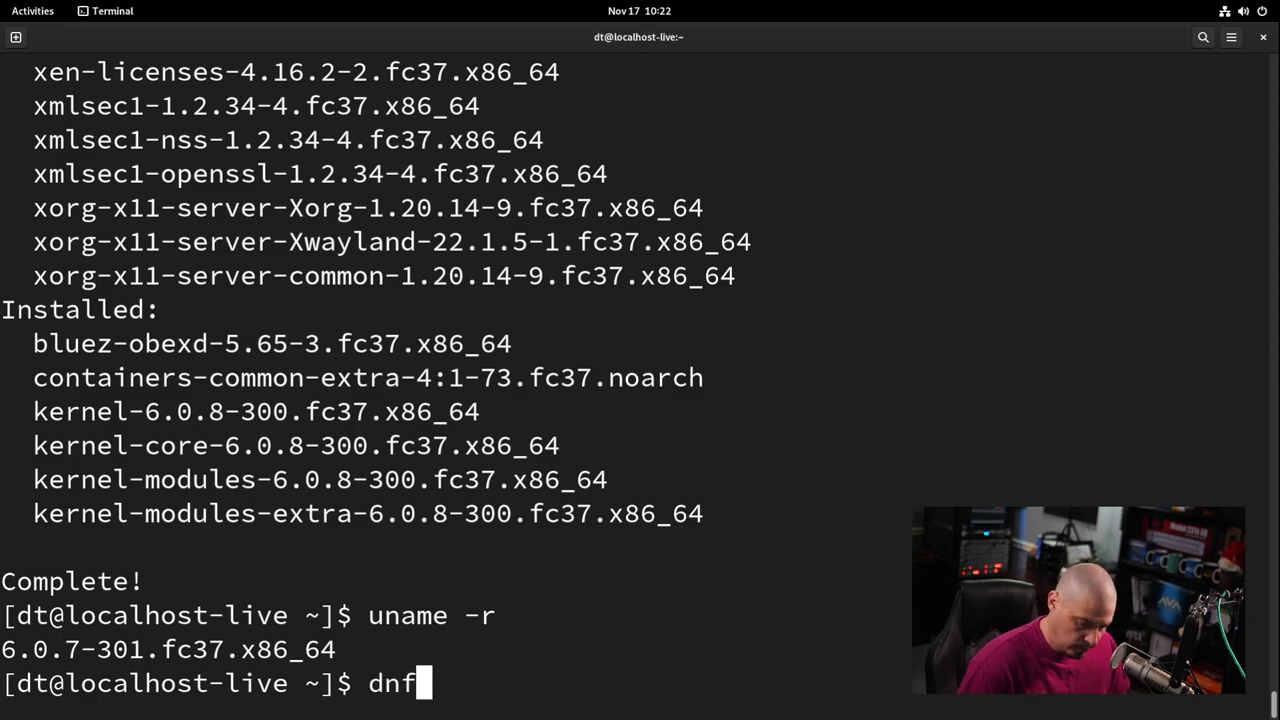
type(" list installed")
key("Return")
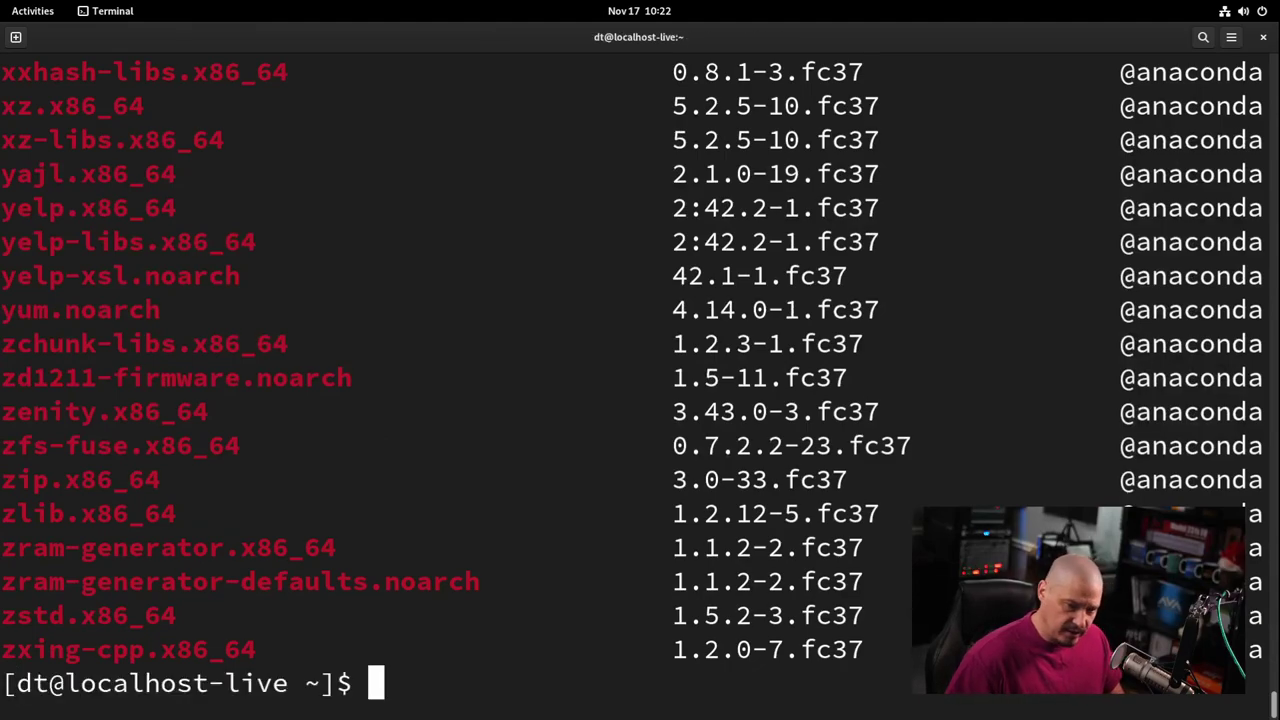
Count installed packages by piping dnf list installed into wc -l, giving 1793
key("Up")
type("| ")
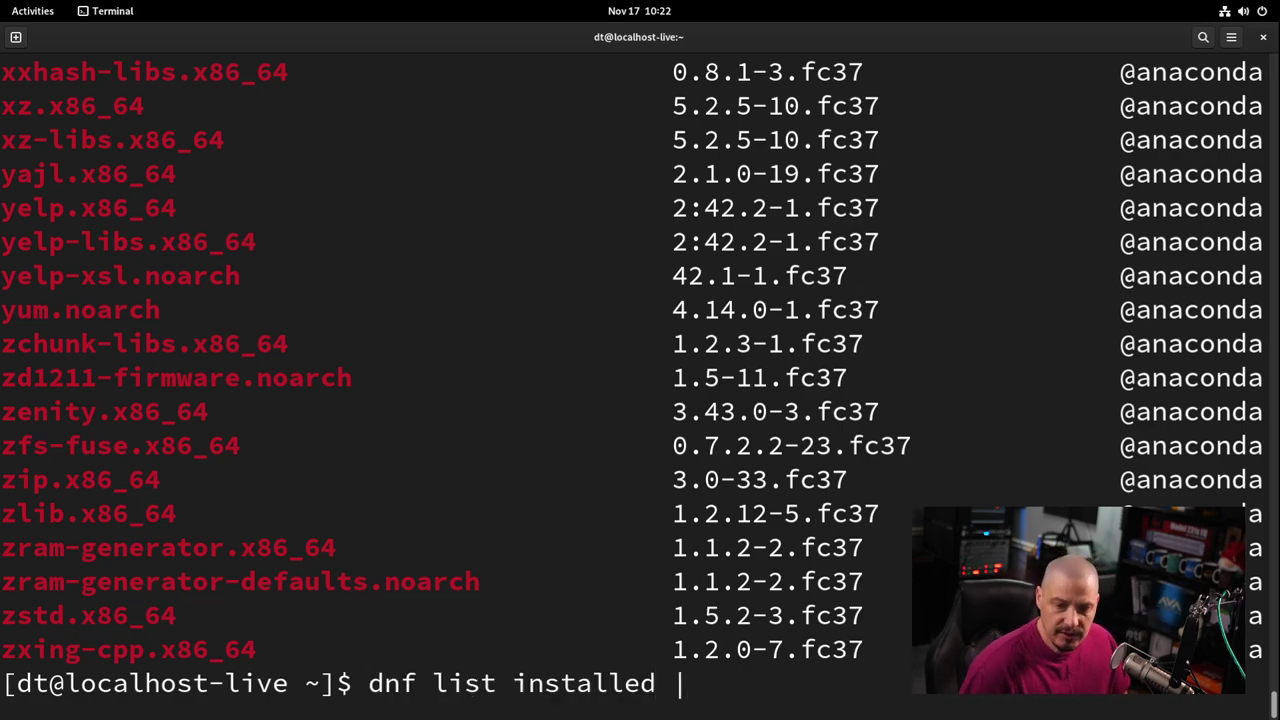
type("wc")
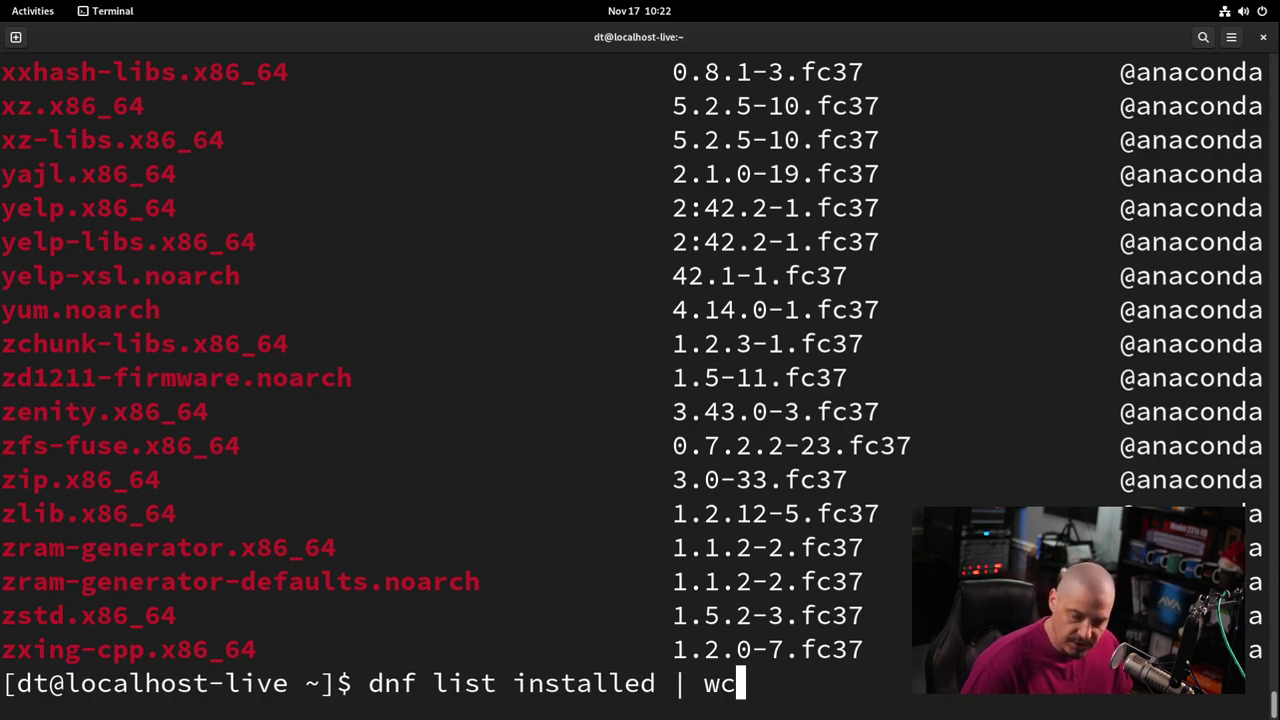
type(" -l")
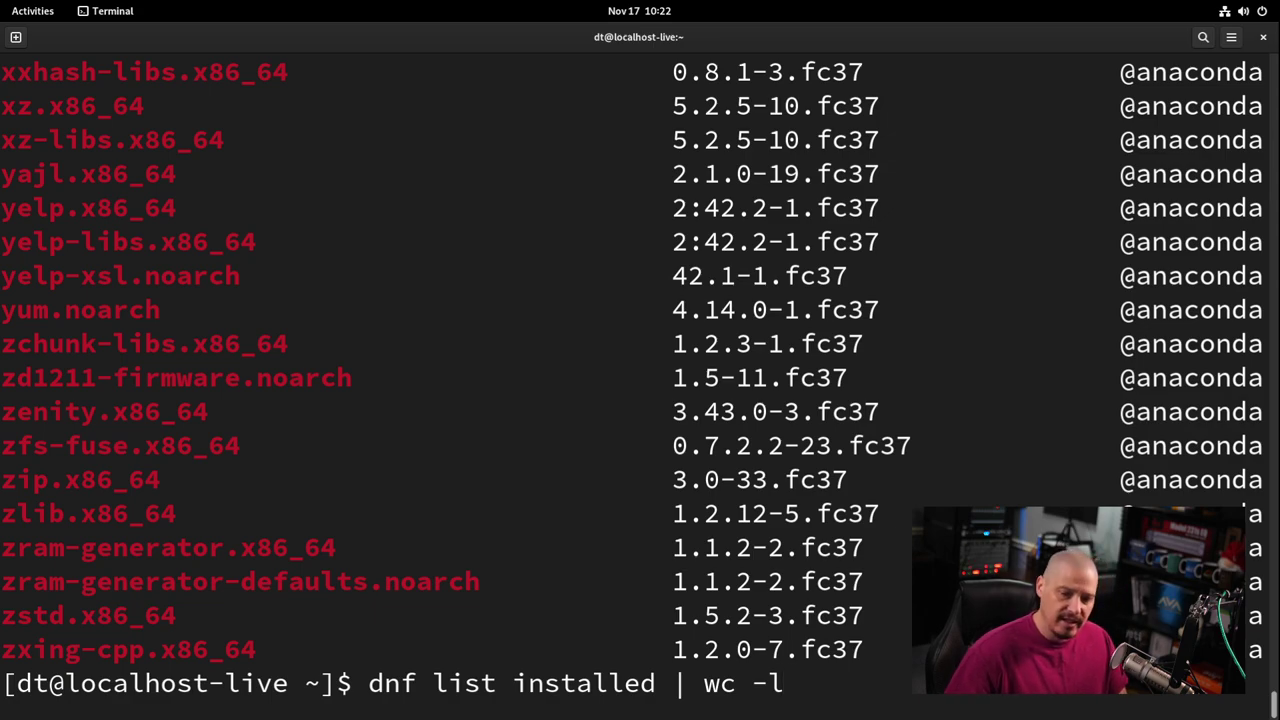
key("Return")
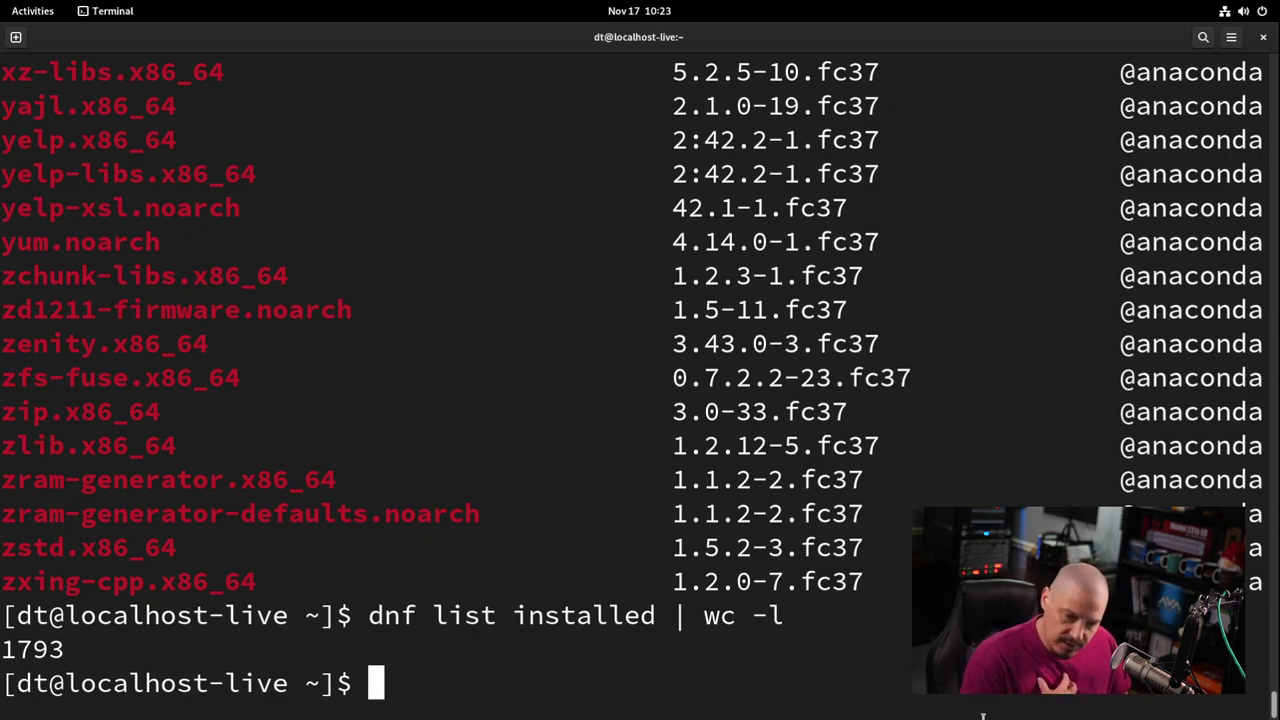
Install gnome-tweak-tool with sudo dnf, entering the sudo password and confirming with y
type("sudo dnf ")
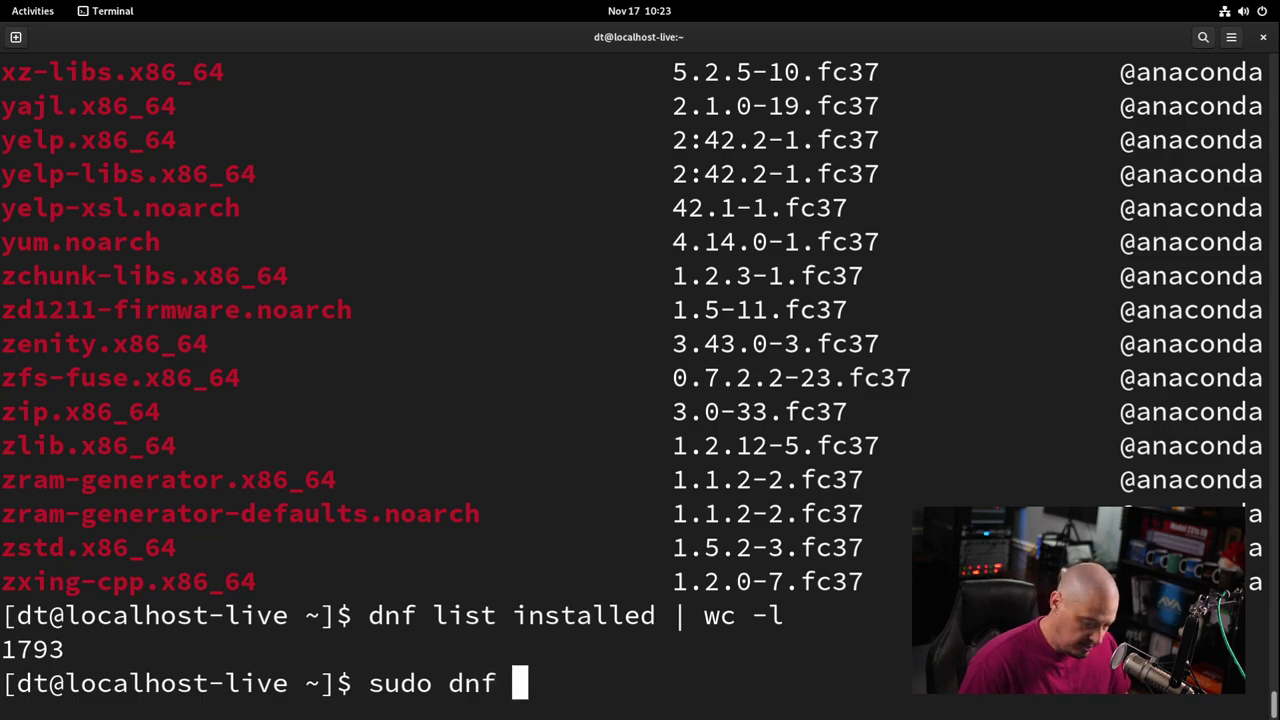
type("install gnome-")
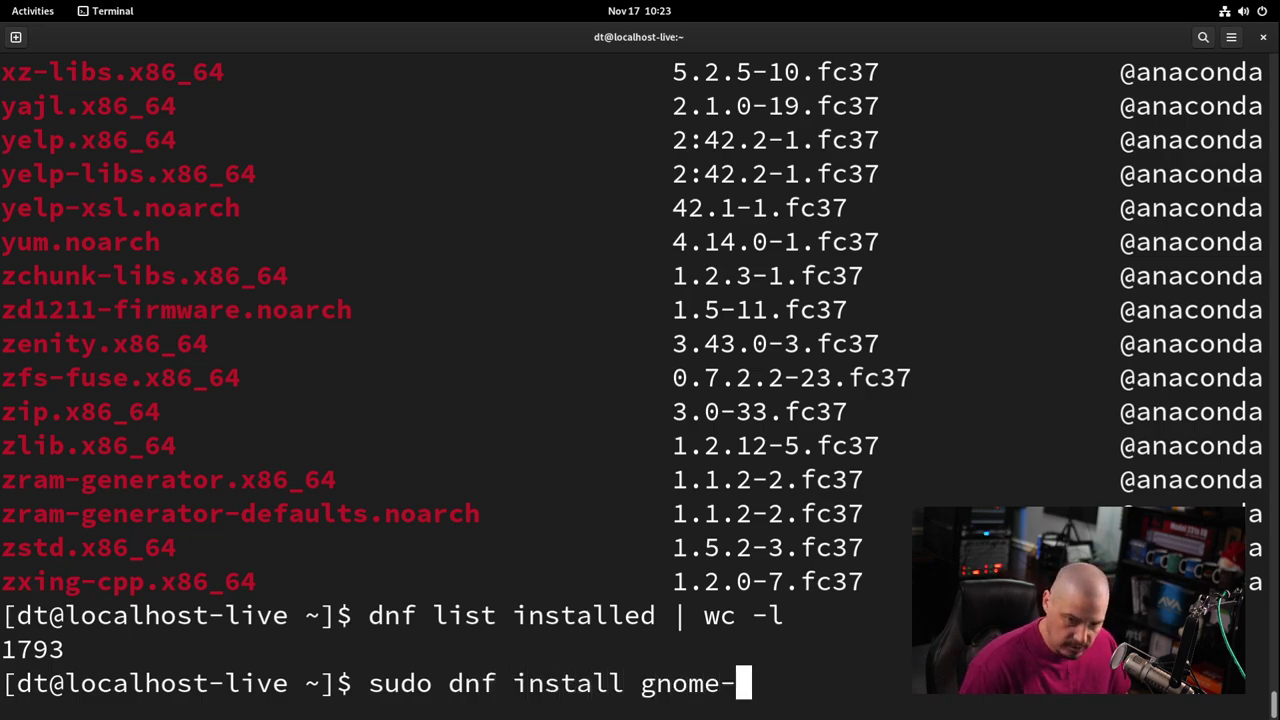
type("tweak-tool")
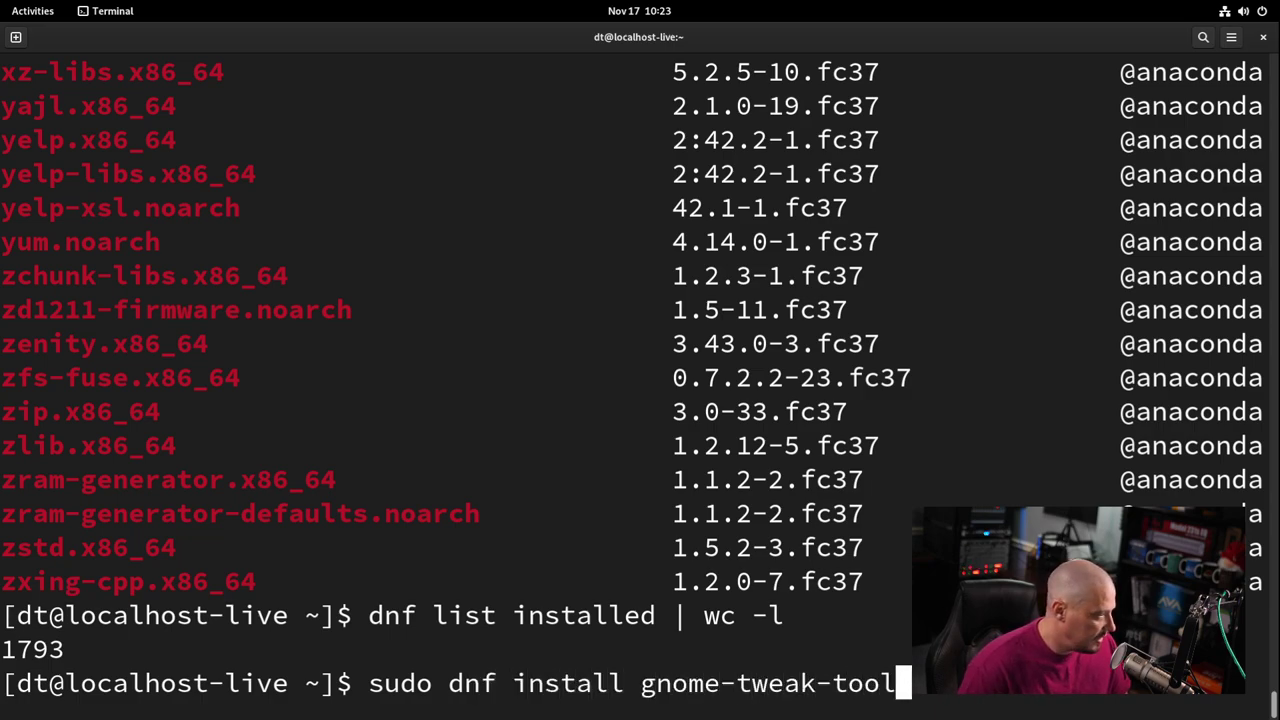
key("Return")
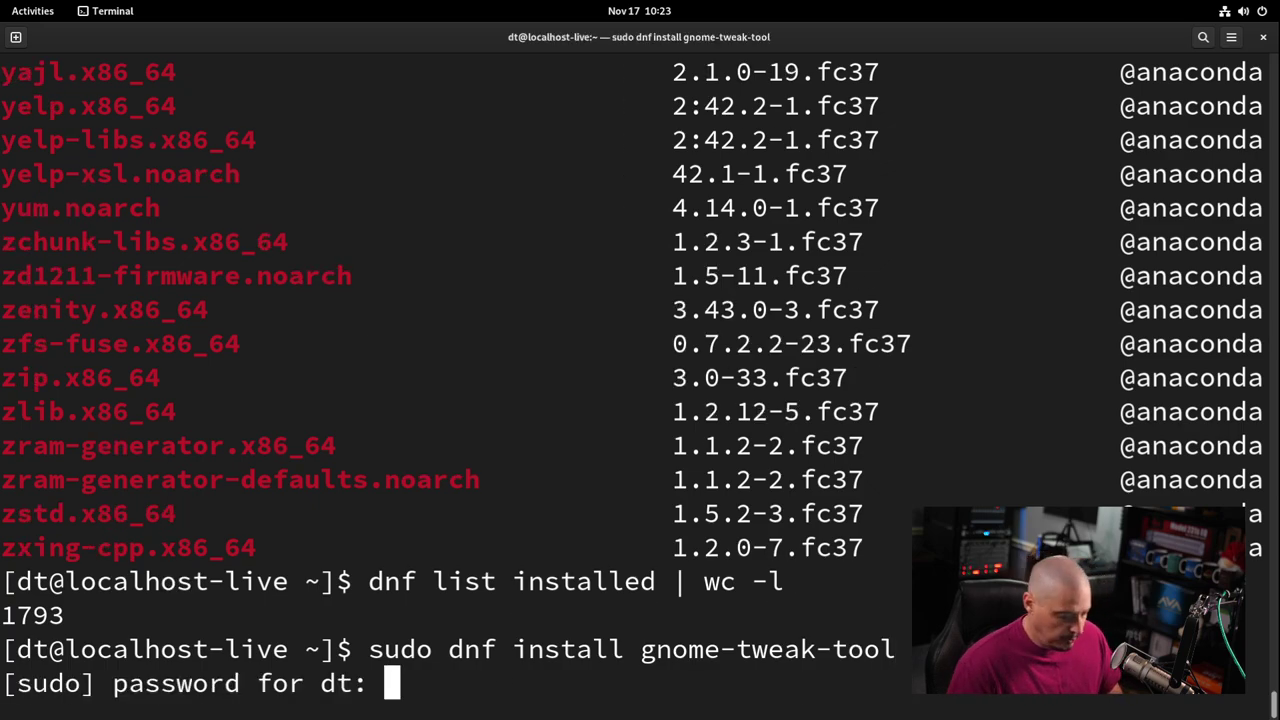
key("Return")
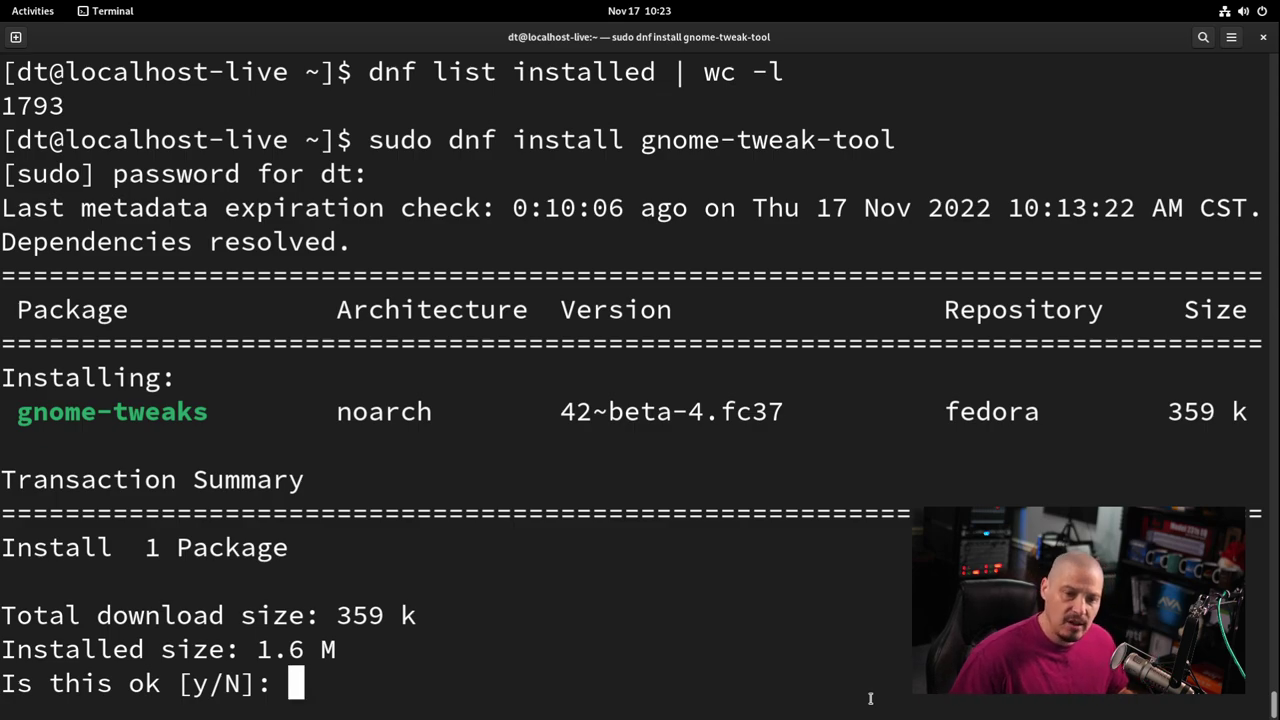
type("y")
key("Return")
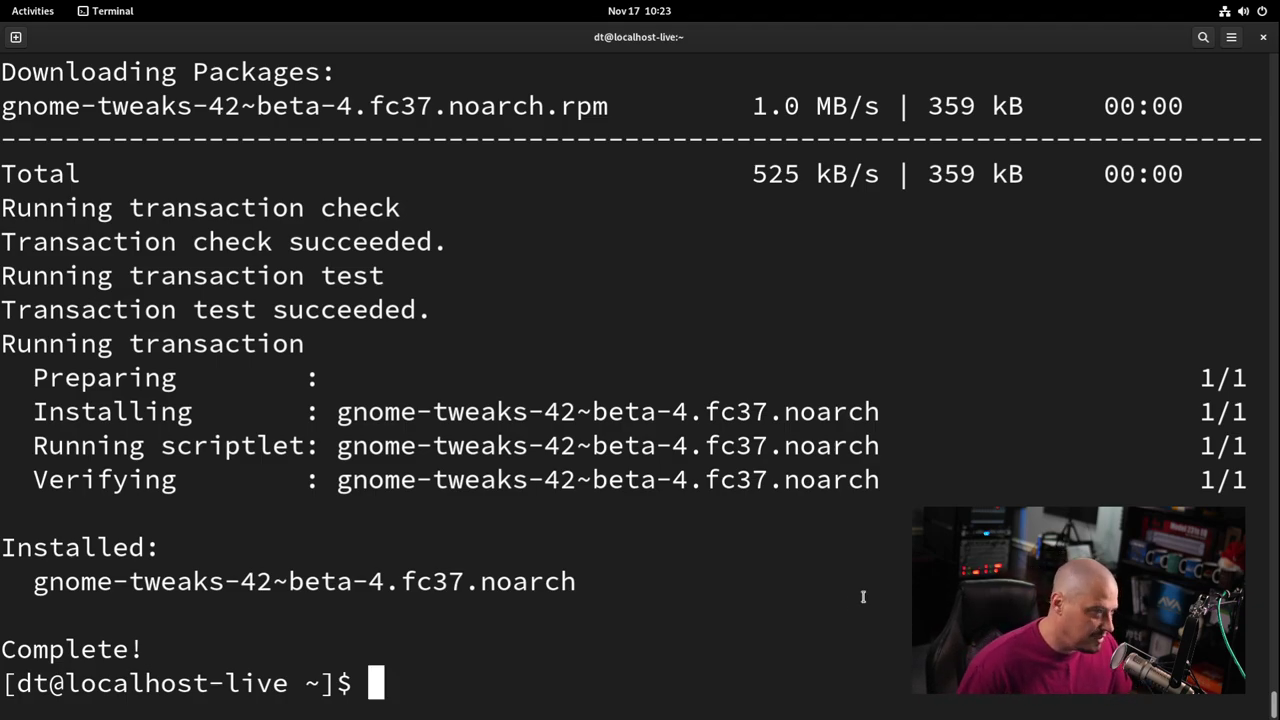
Close the terminal and launch GNOME Software from the app overview, restarting it once
left_click(1263, 37)
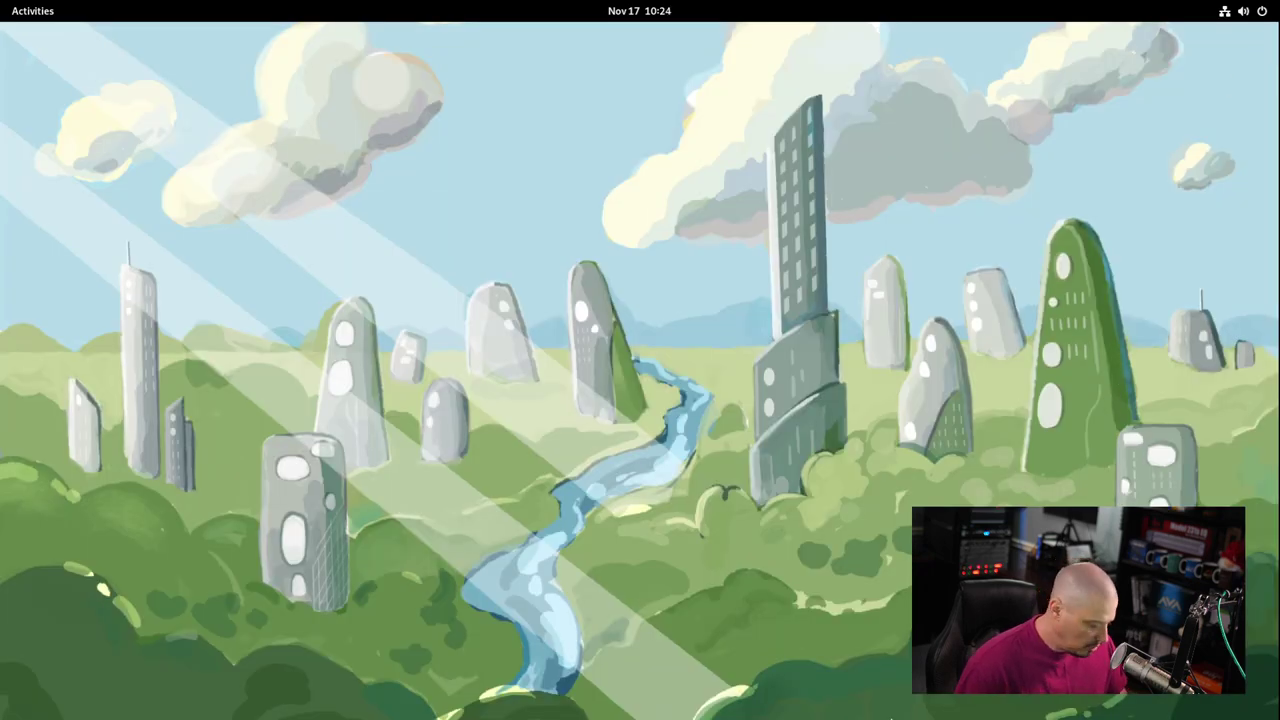
key("super")
type("softw")
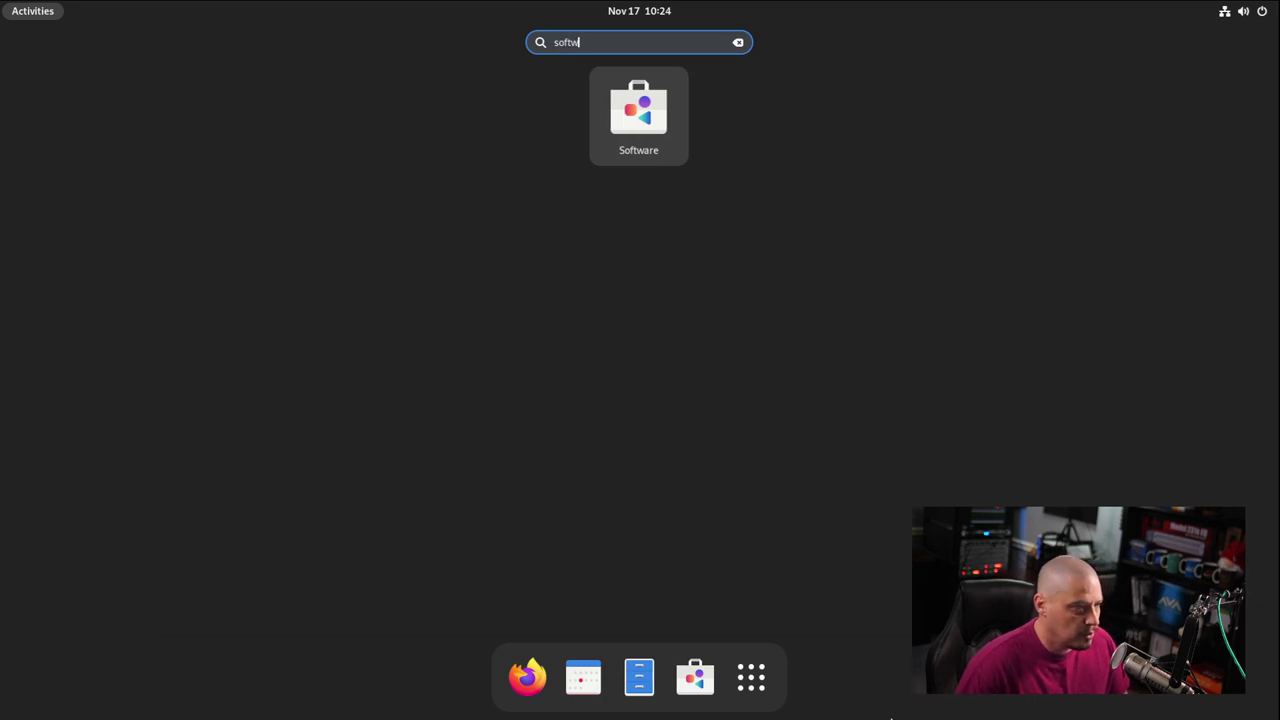
key("Return")
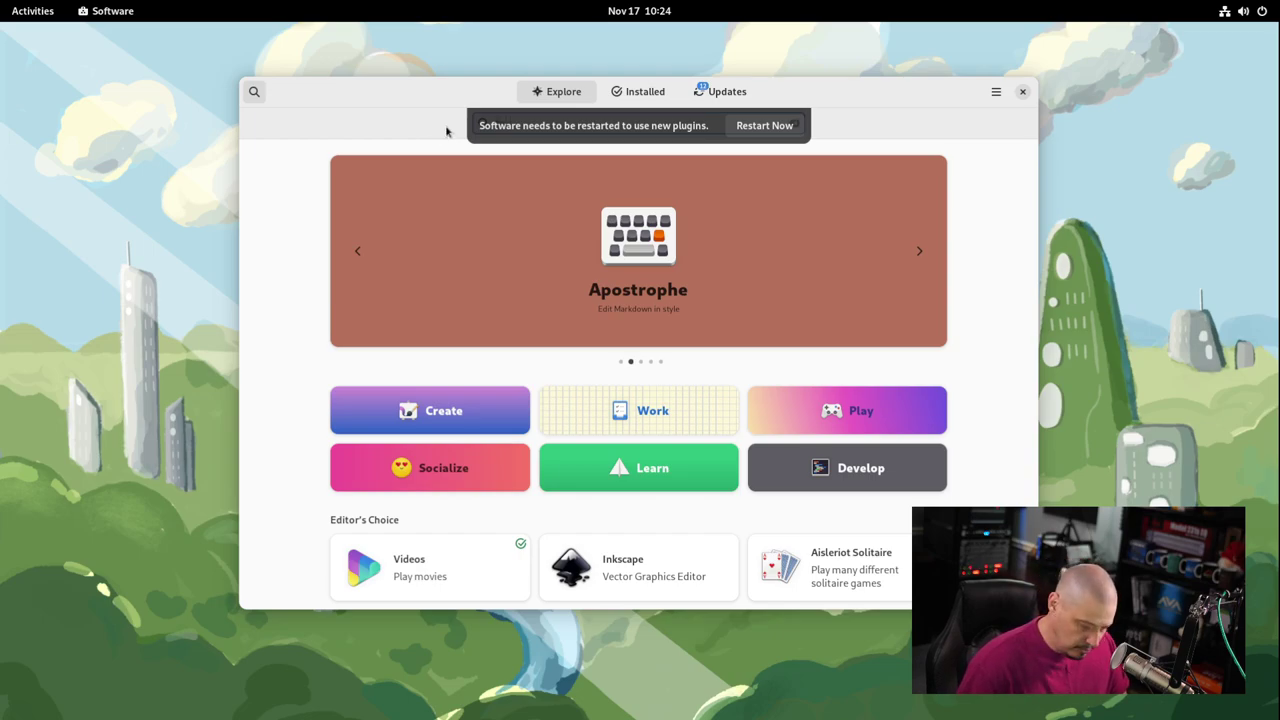
type("apostrophe")
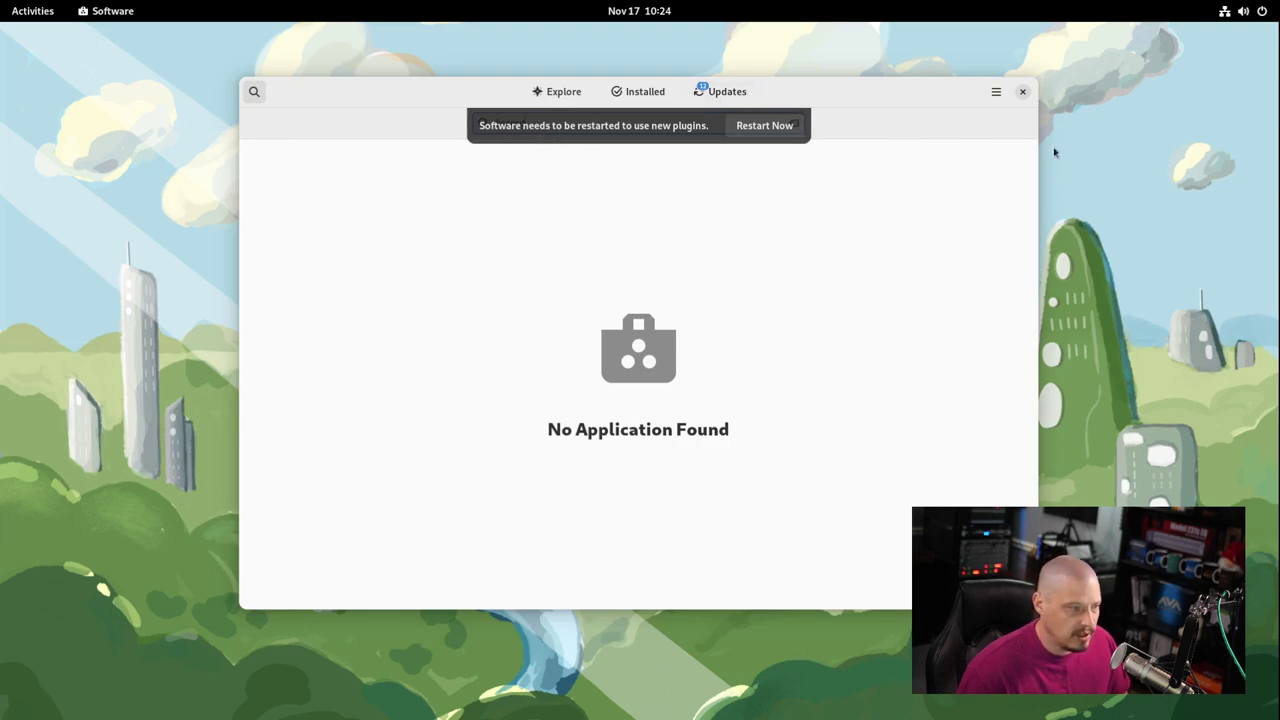
left_click(1022, 92)
key("super")
type("softwa")
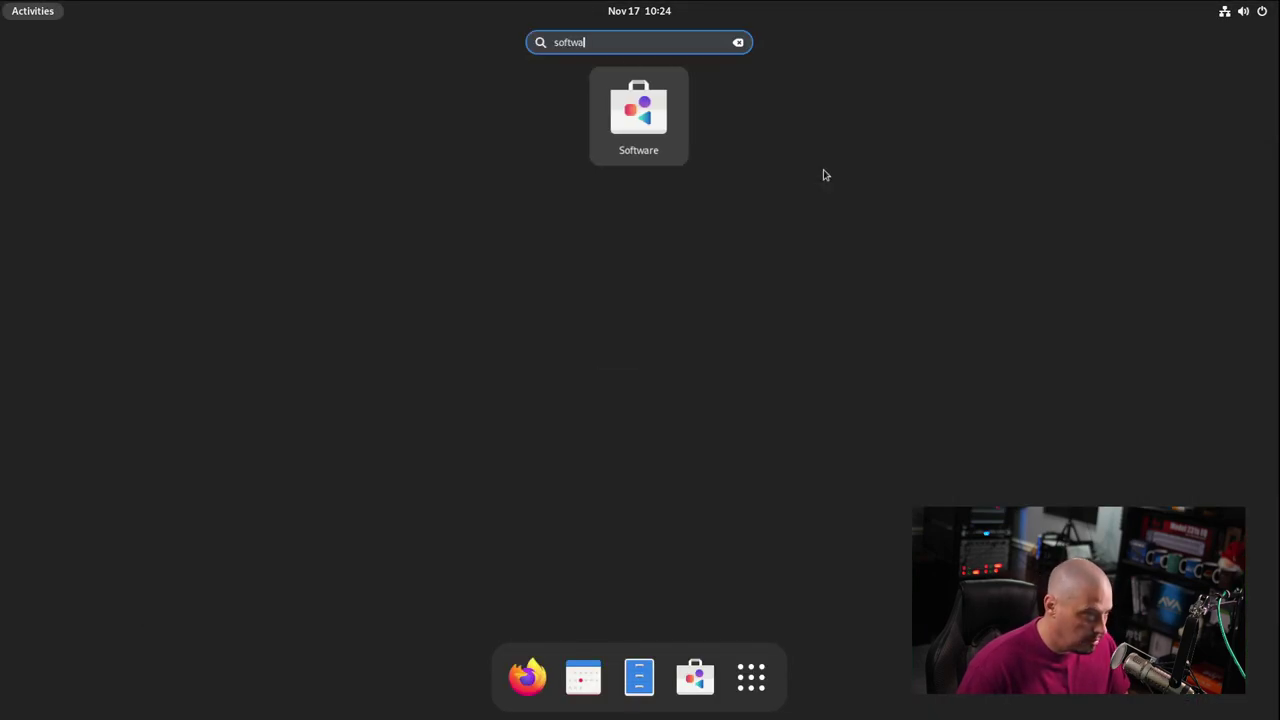
key("Return")
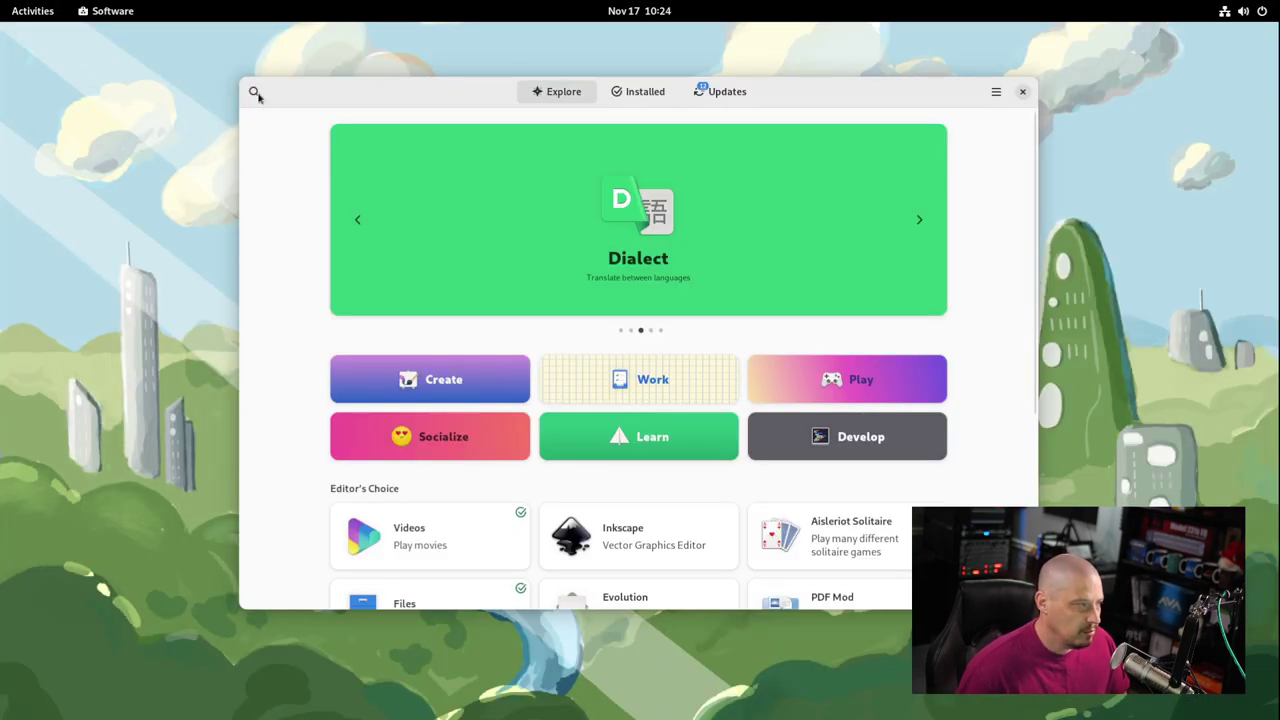
Search Software for discord, which finds no application, and open the options menu
left_click(254, 92)
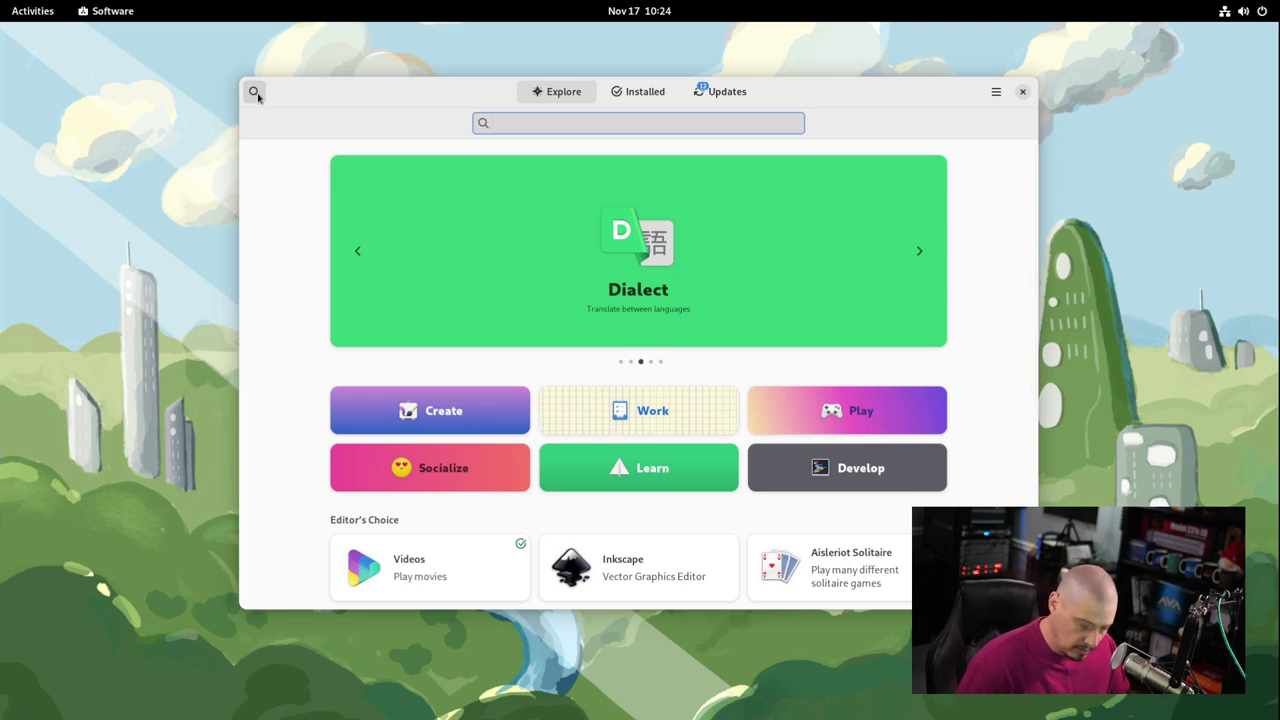
type("discord")
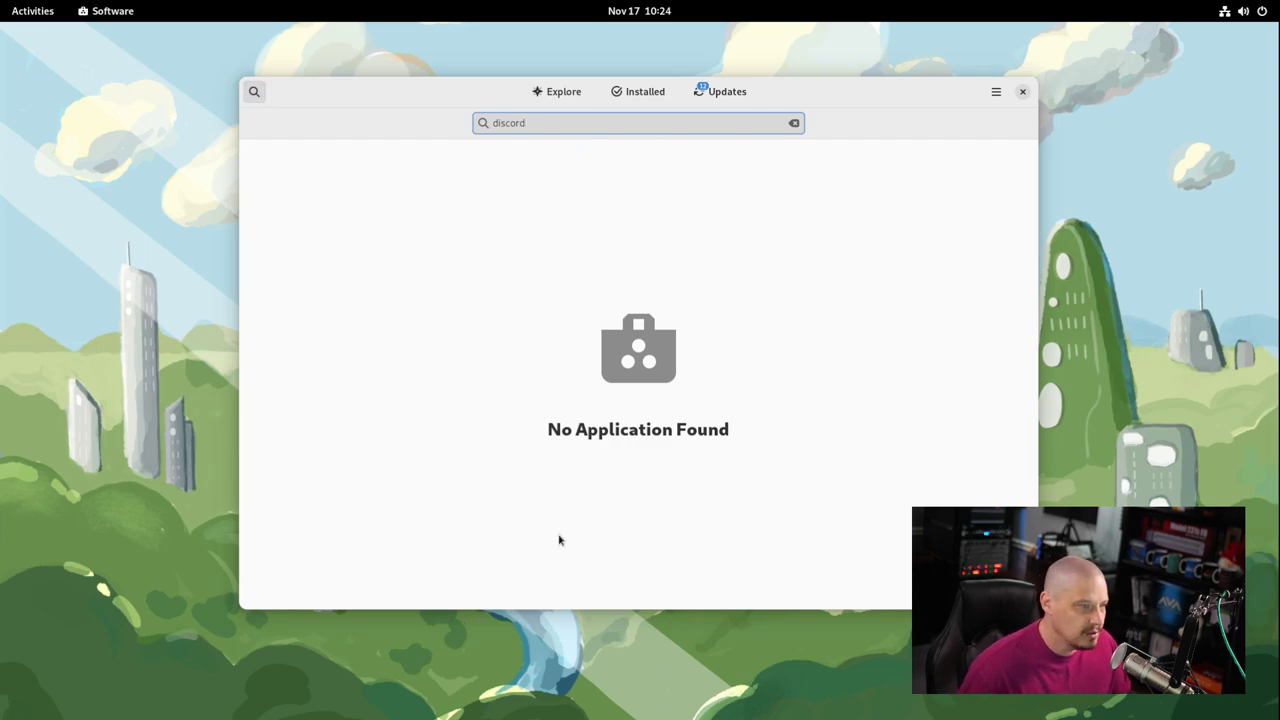
left_click(993, 101)
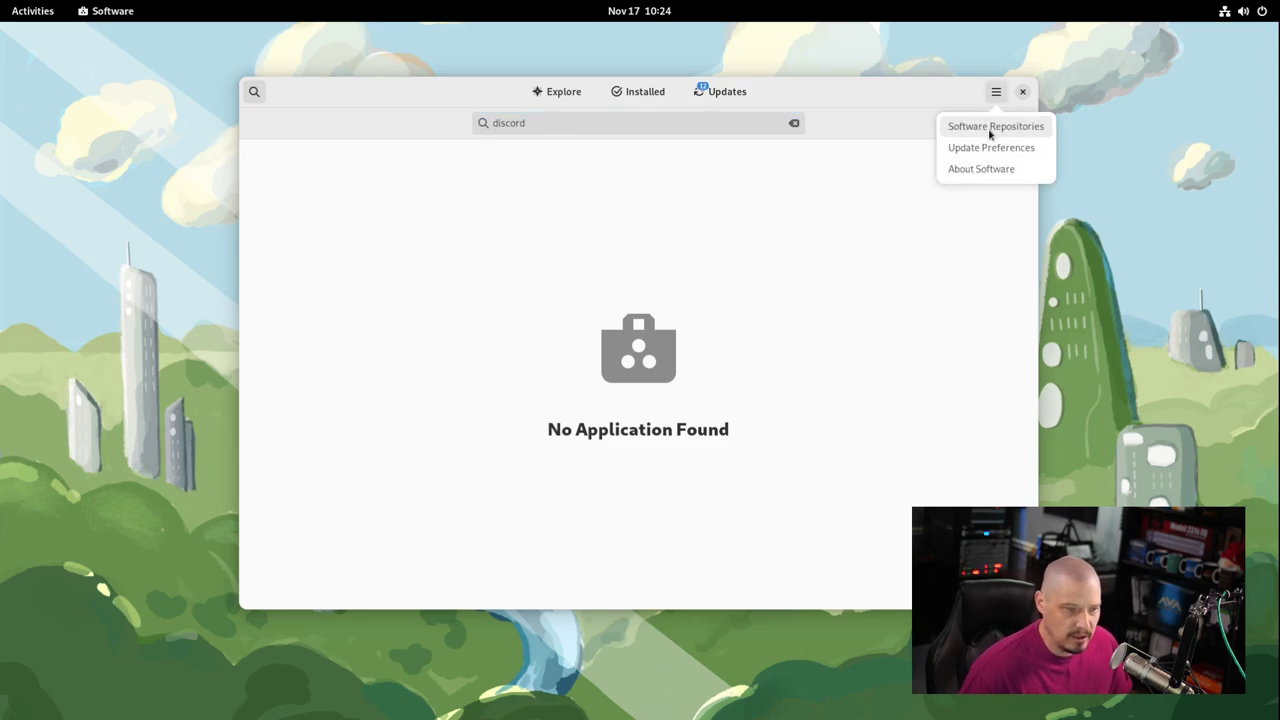
left_click(991, 128)
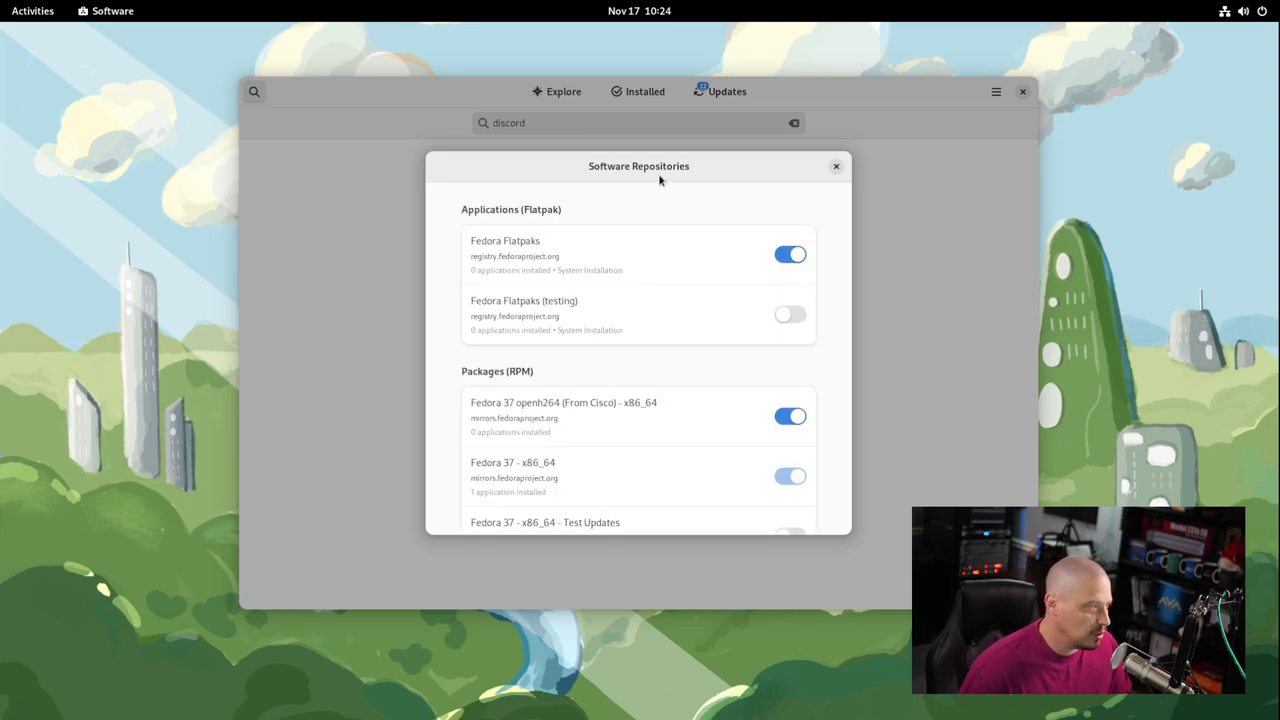
mouse_move(663, 169)
left_mouse_down()
mouse_move(744, 160)
mouse_move(684, 165)
left_mouse_up()
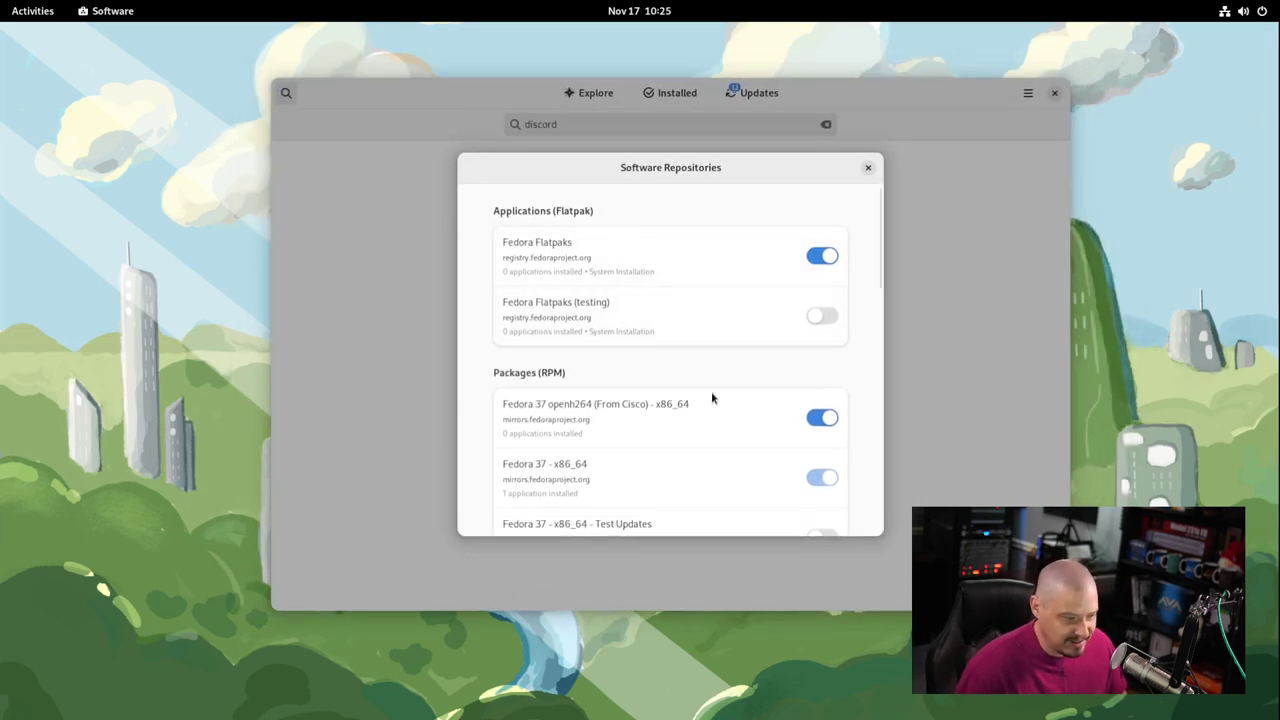
left_click_drag(879, 247, 884, 364)
scroll(557, 375, "down", 2)
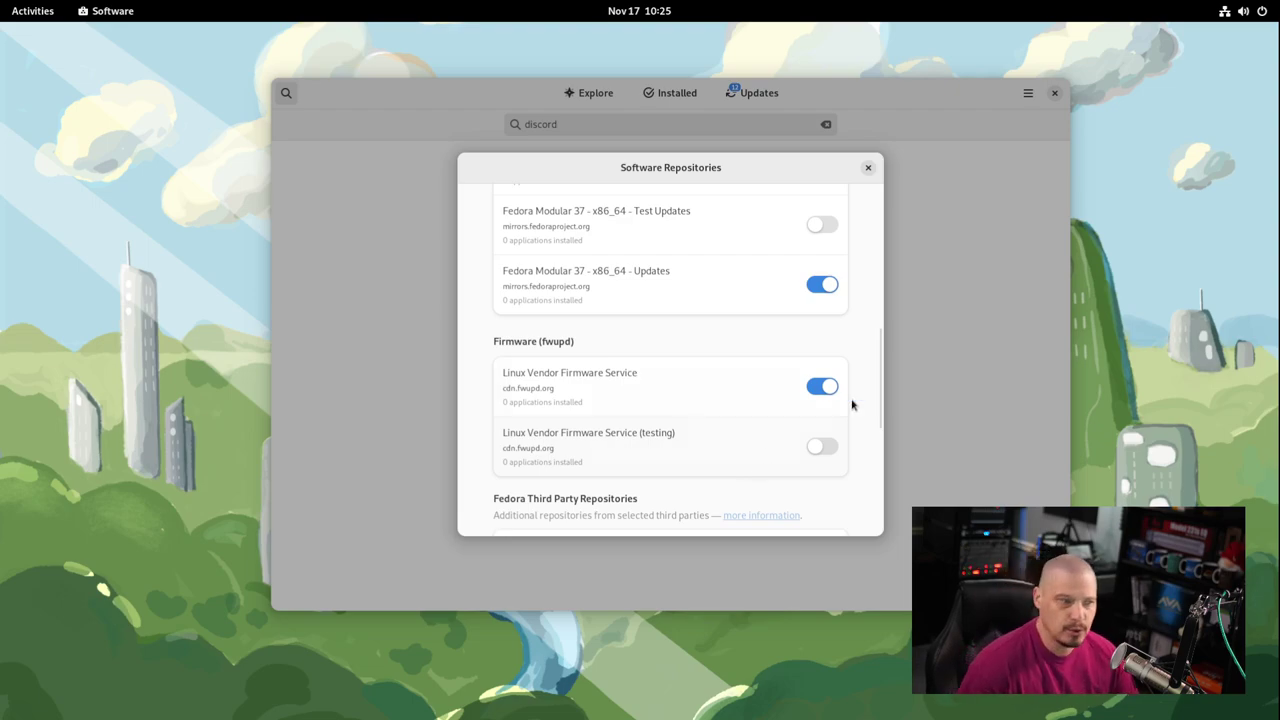
left_click_drag(880, 349, 883, 390)
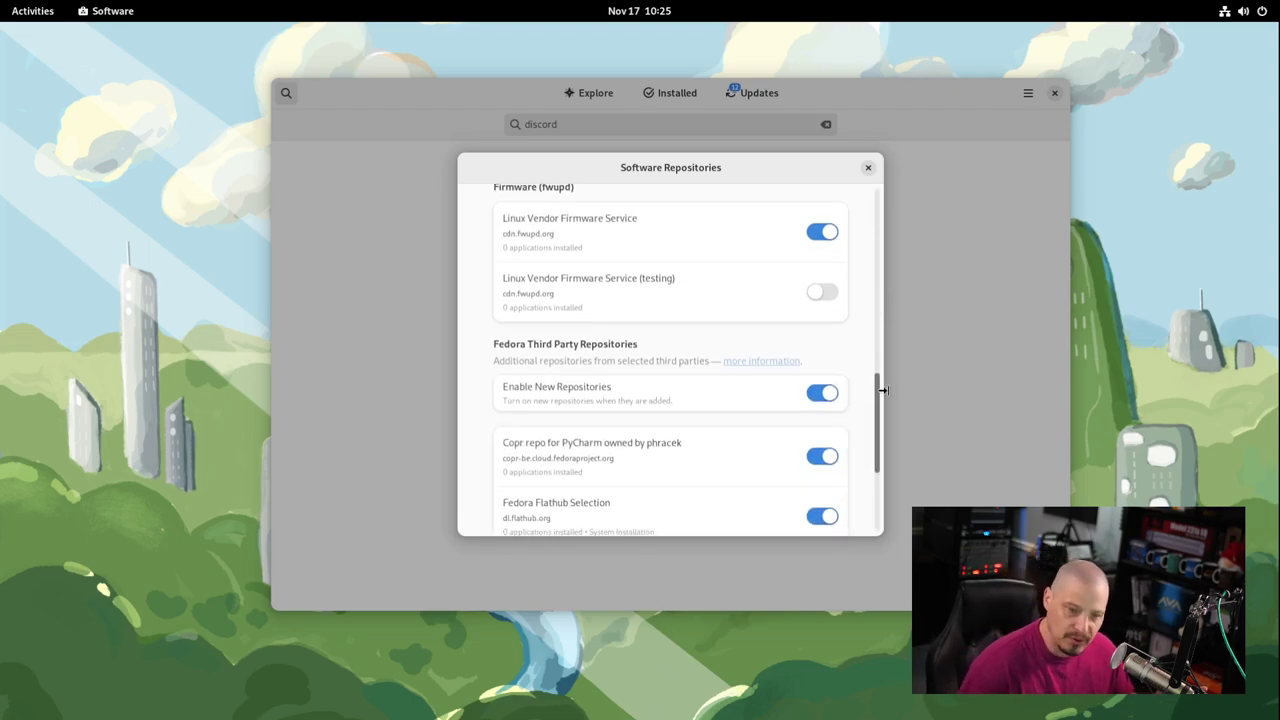
left_click_drag(883, 390, 887, 416)
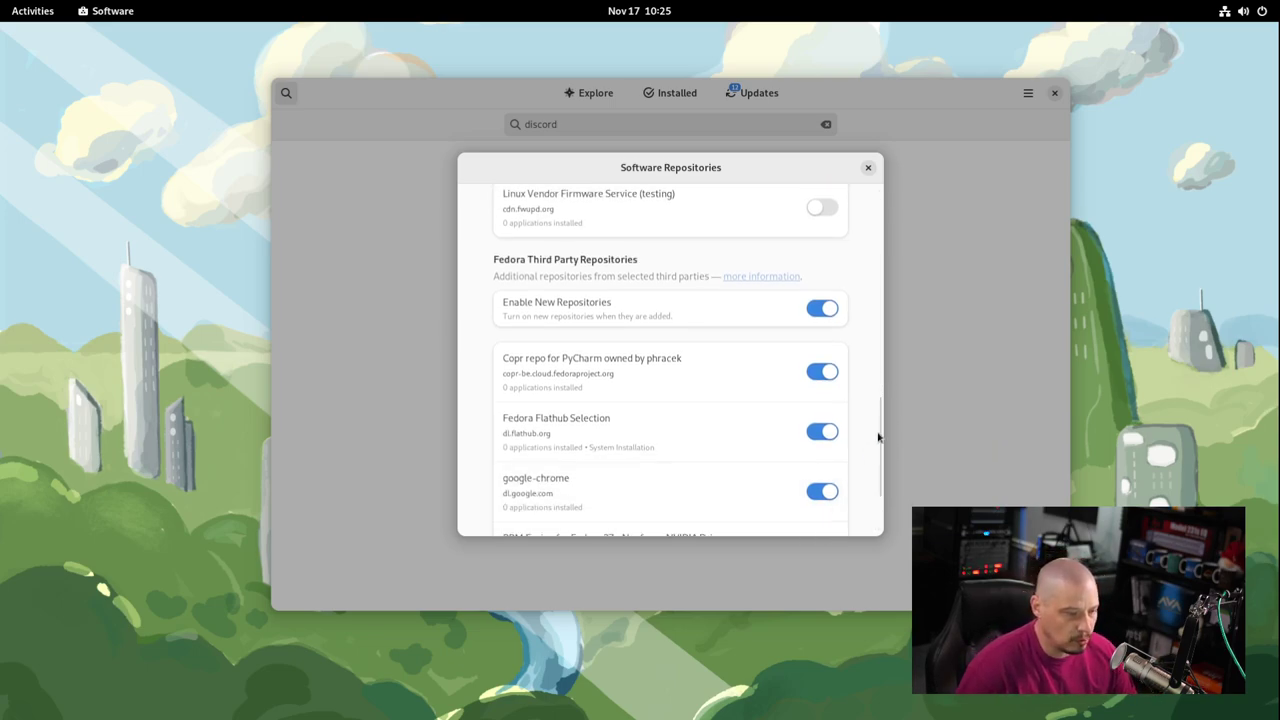
left_click_drag(877, 441, 880, 489)
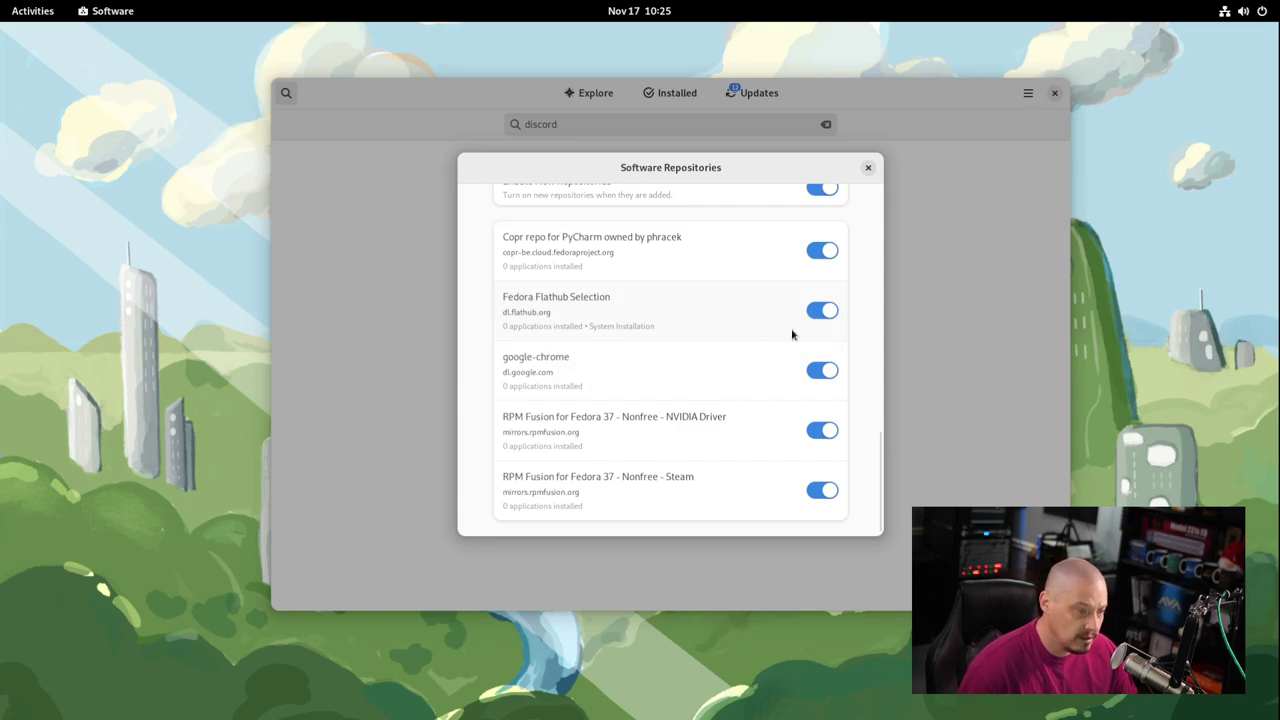
Close the repositories list, then view and refresh the pending updates
left_click(866, 170)
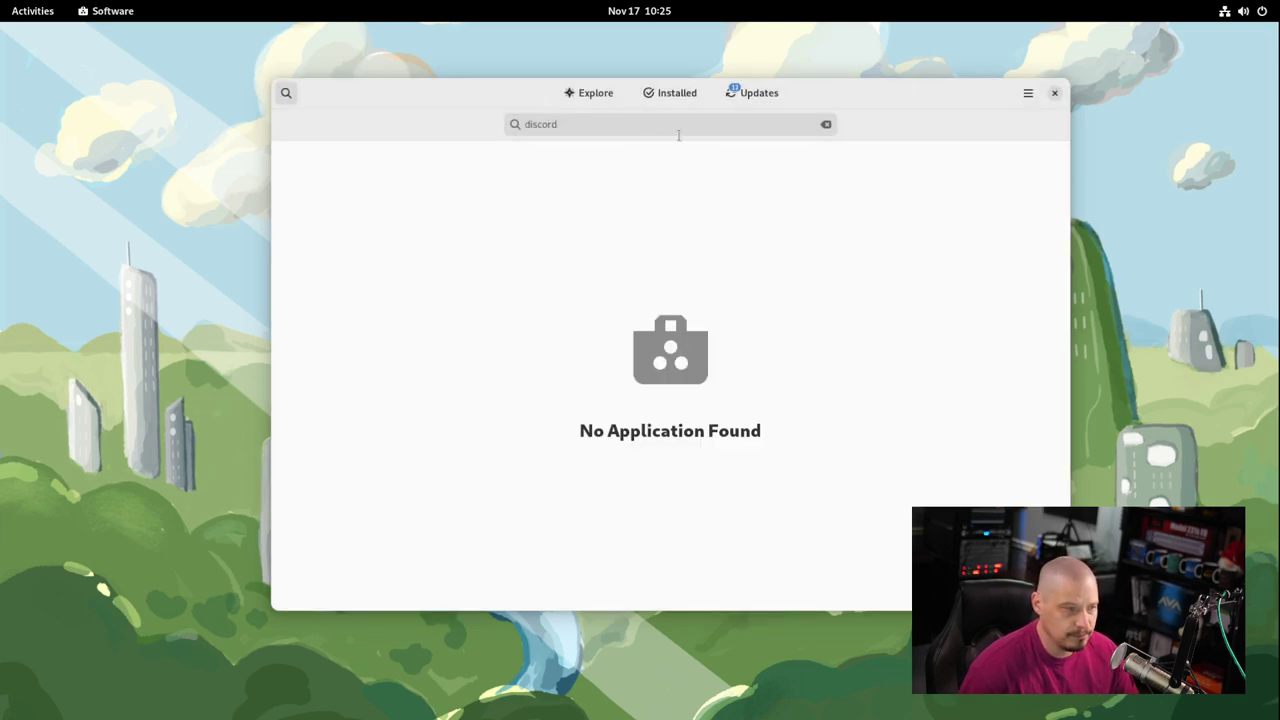
left_click(757, 96)
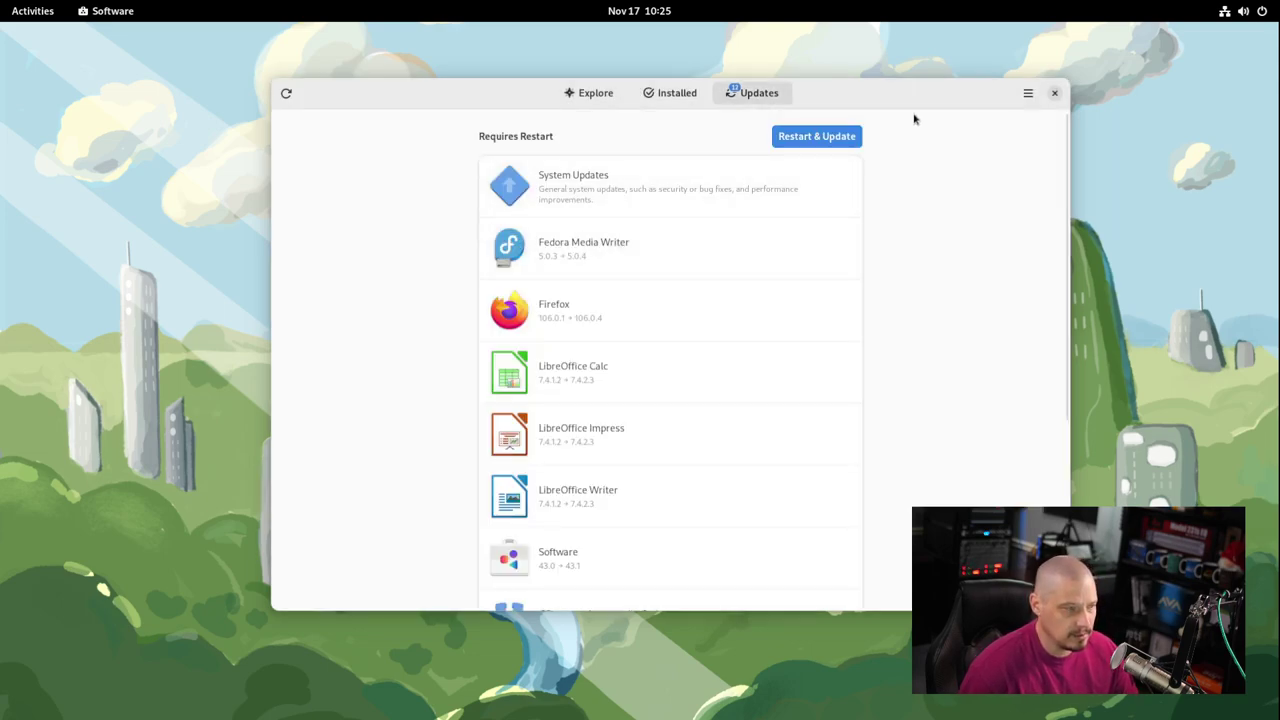
left_click(286, 93)
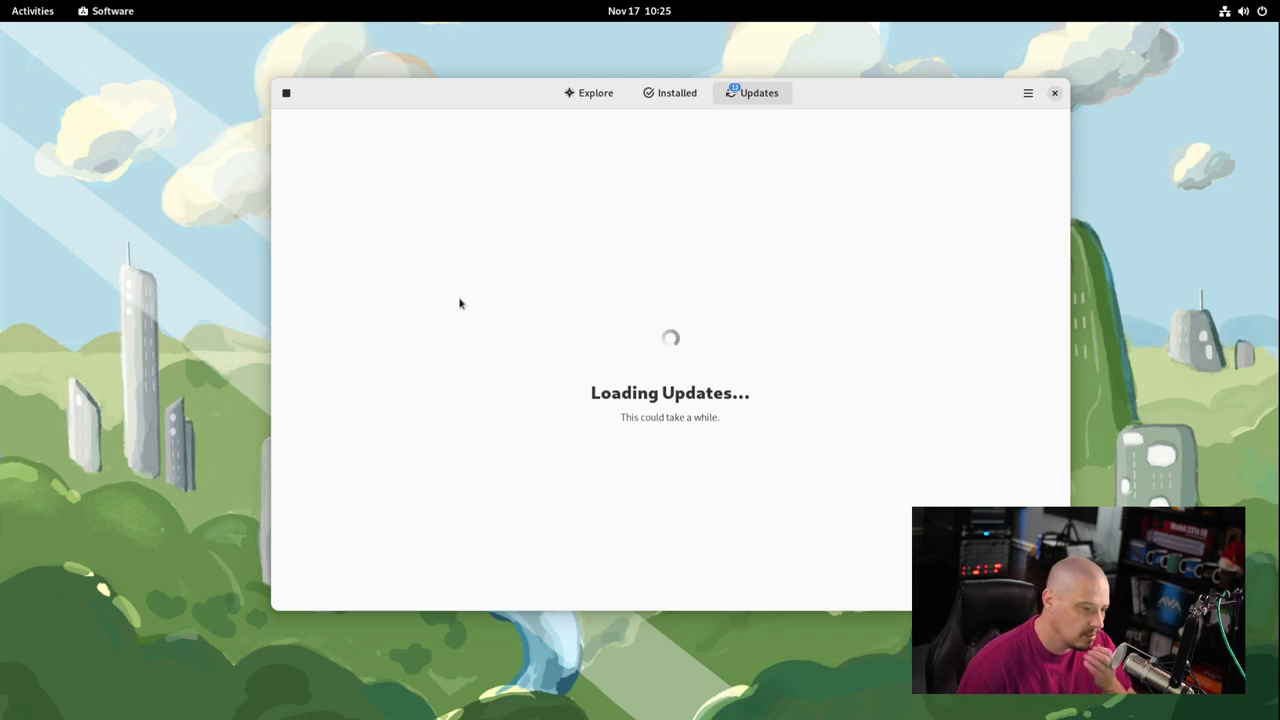
left_click(286, 93)
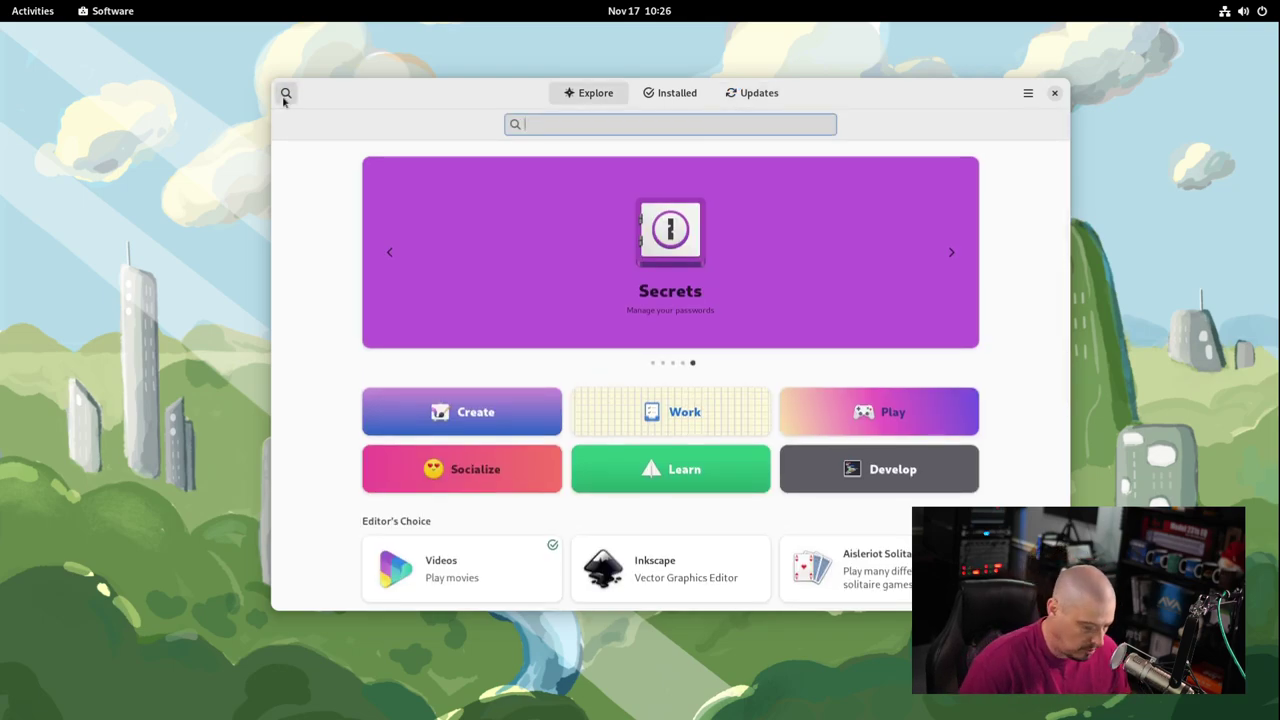
Search for obs, clear it, and browse the featured apps
type("obs")
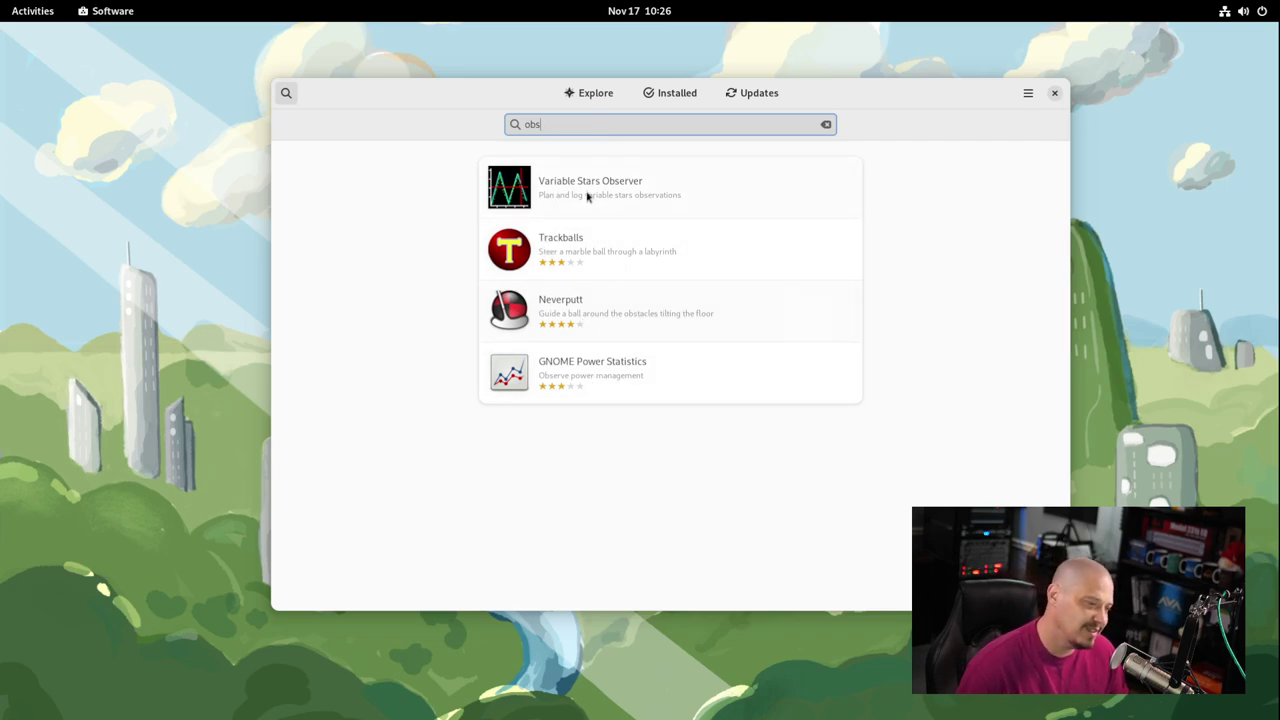
key("BackSpace")
key("BackSpace")
key("BackSpace")
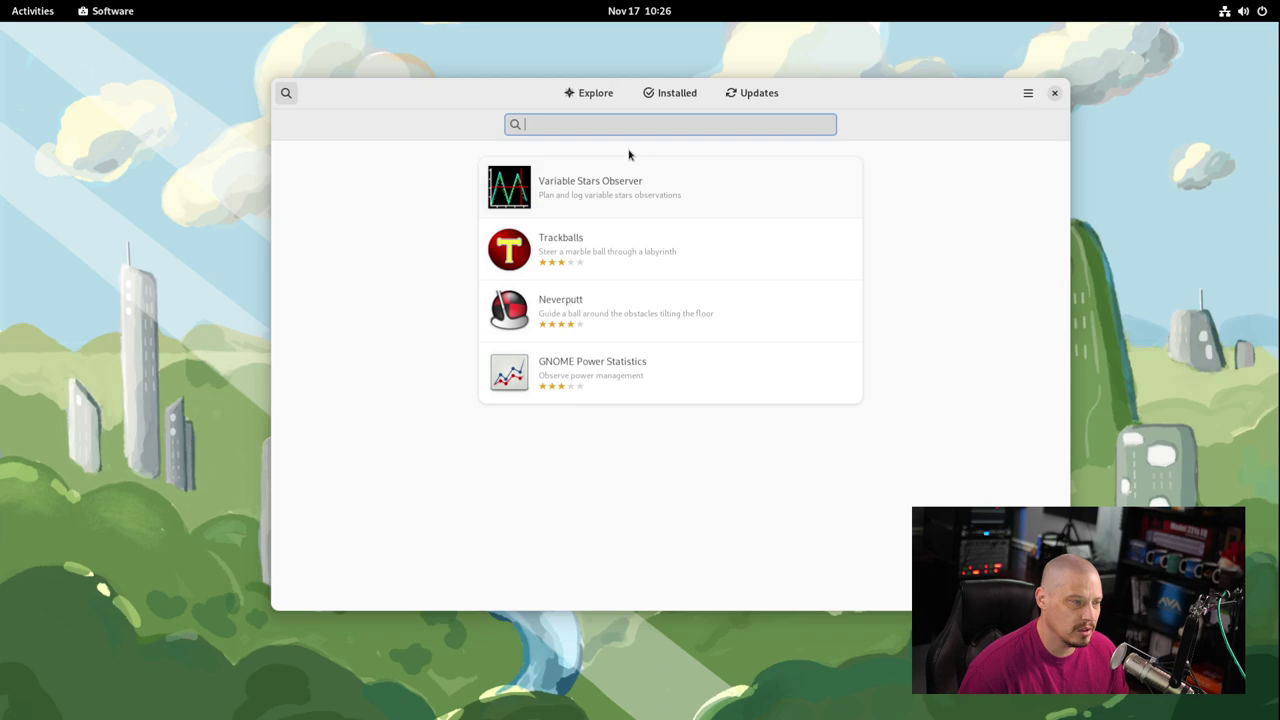
left_click(575, 93)
scroll(566, 438, "down", 3)
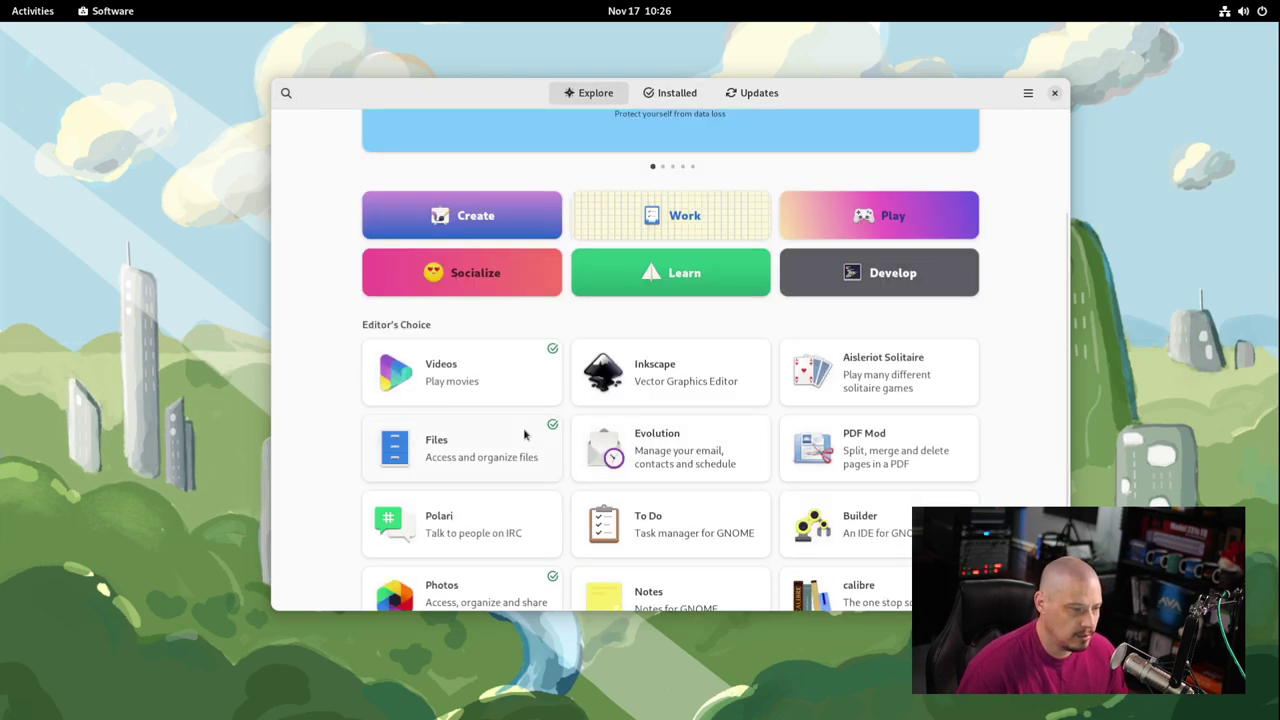
scroll(790, 480, "up", 3)
scroll(790, 480, "up", 1)
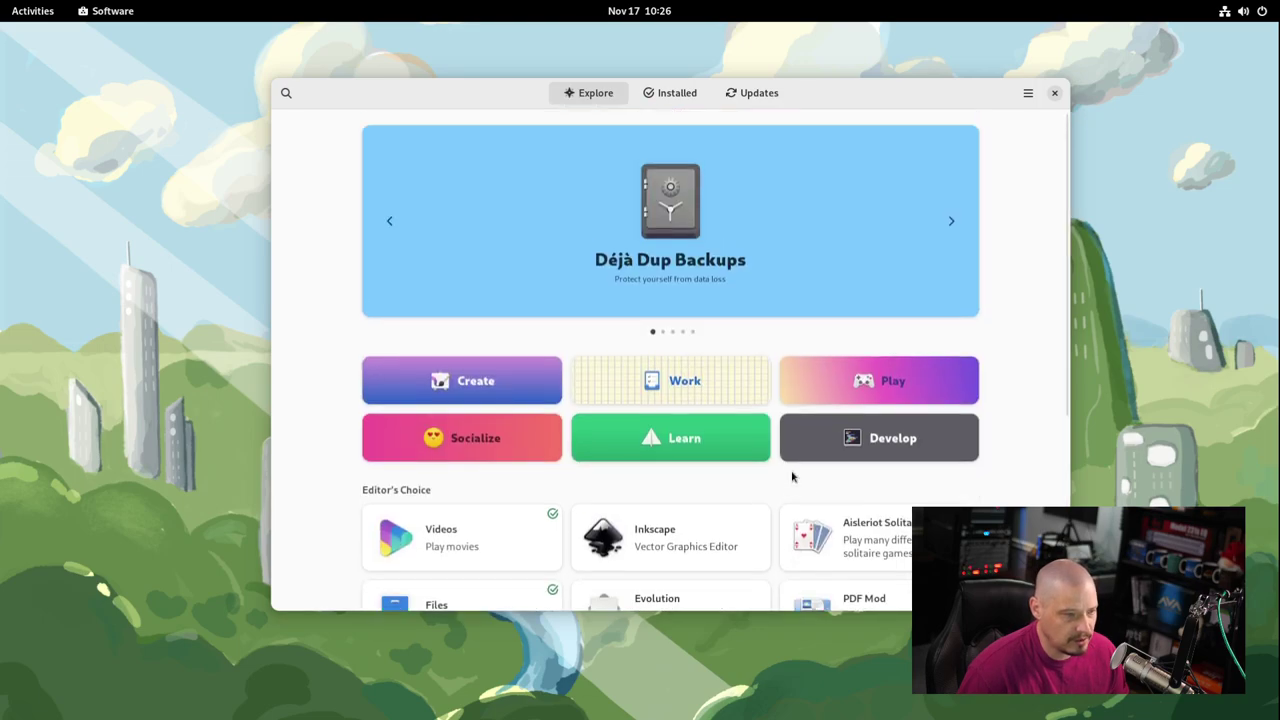
Search for zoom (after trying discord) and open the Zoom app's details page
left_click(287, 94)
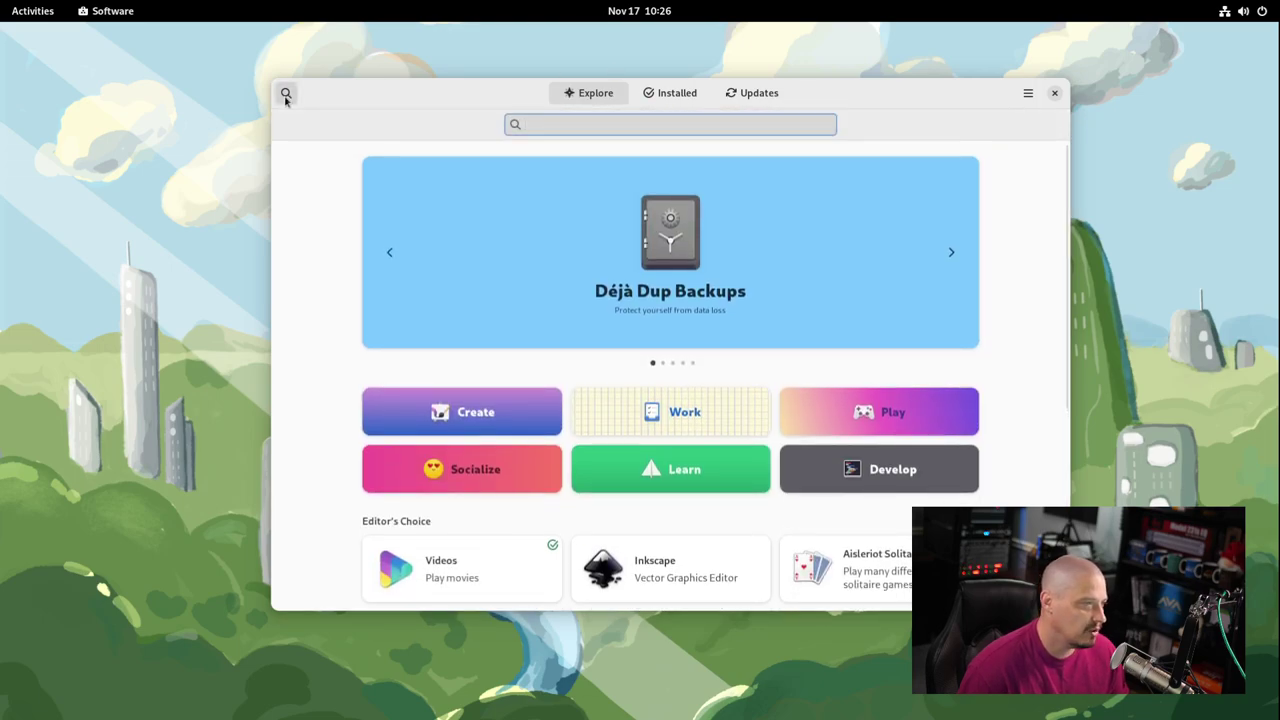
type("zoom")
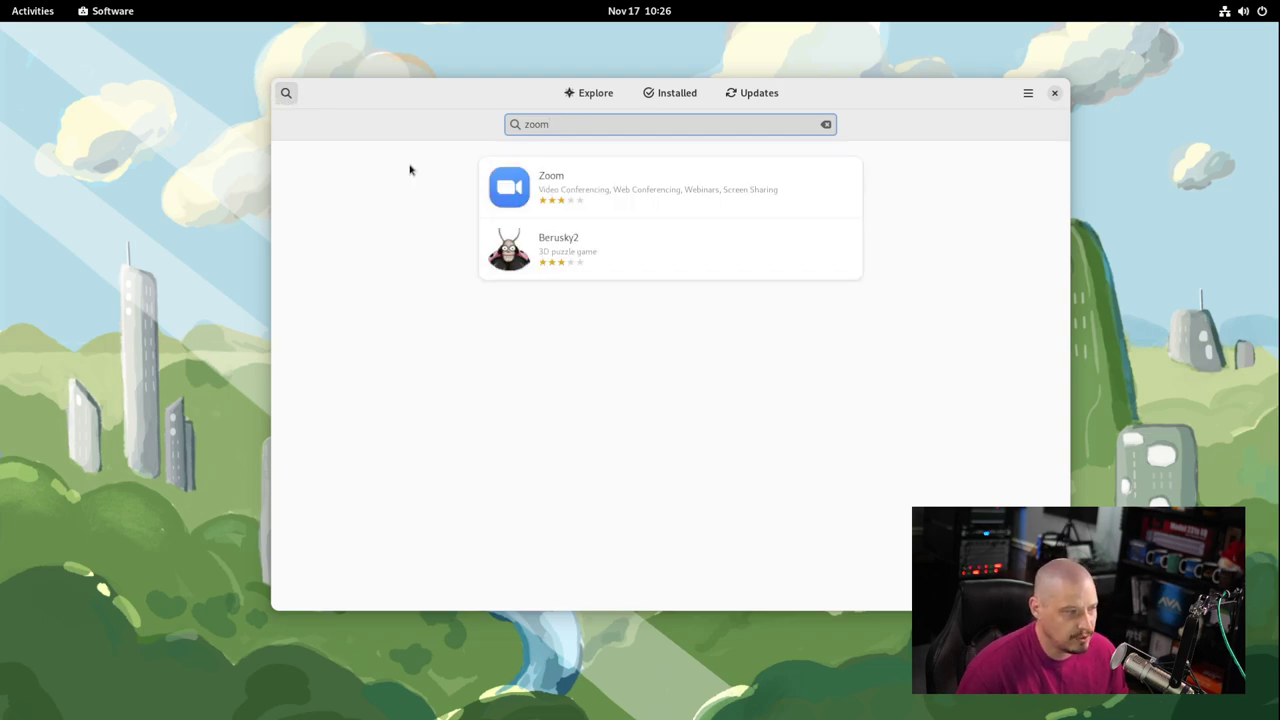
key("BackSpace")
key("BackSpace")
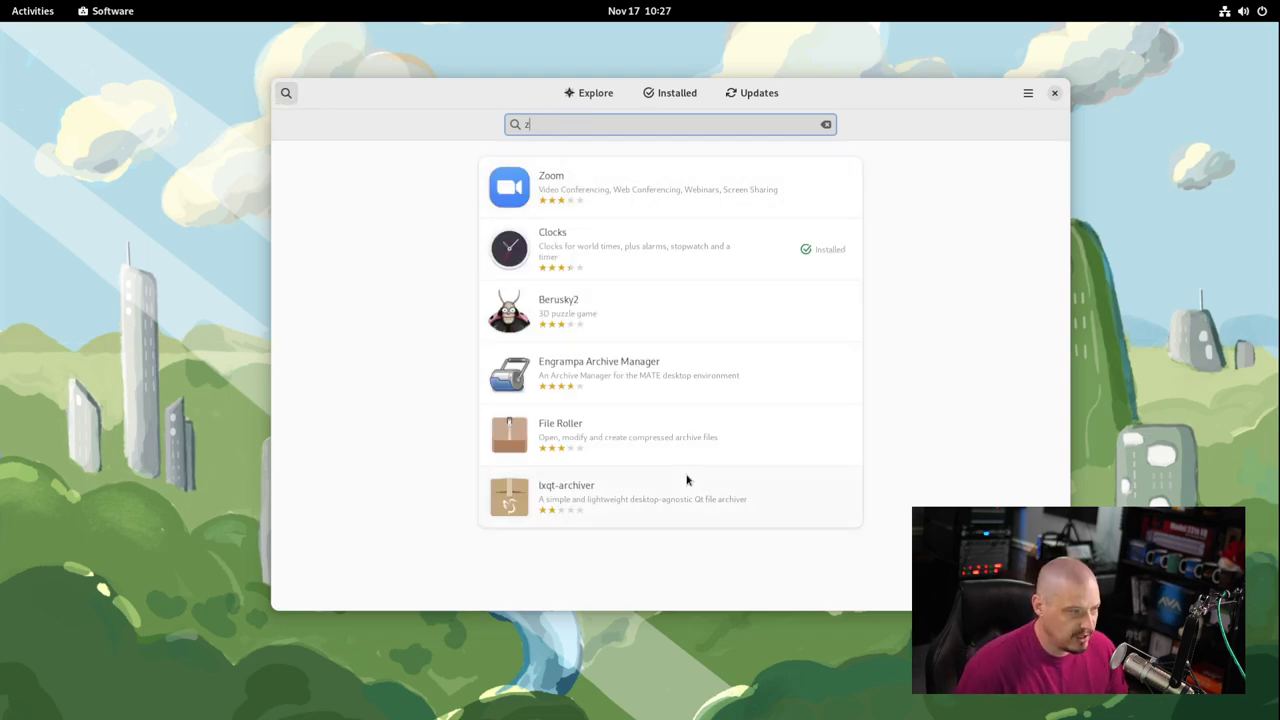
type("om")
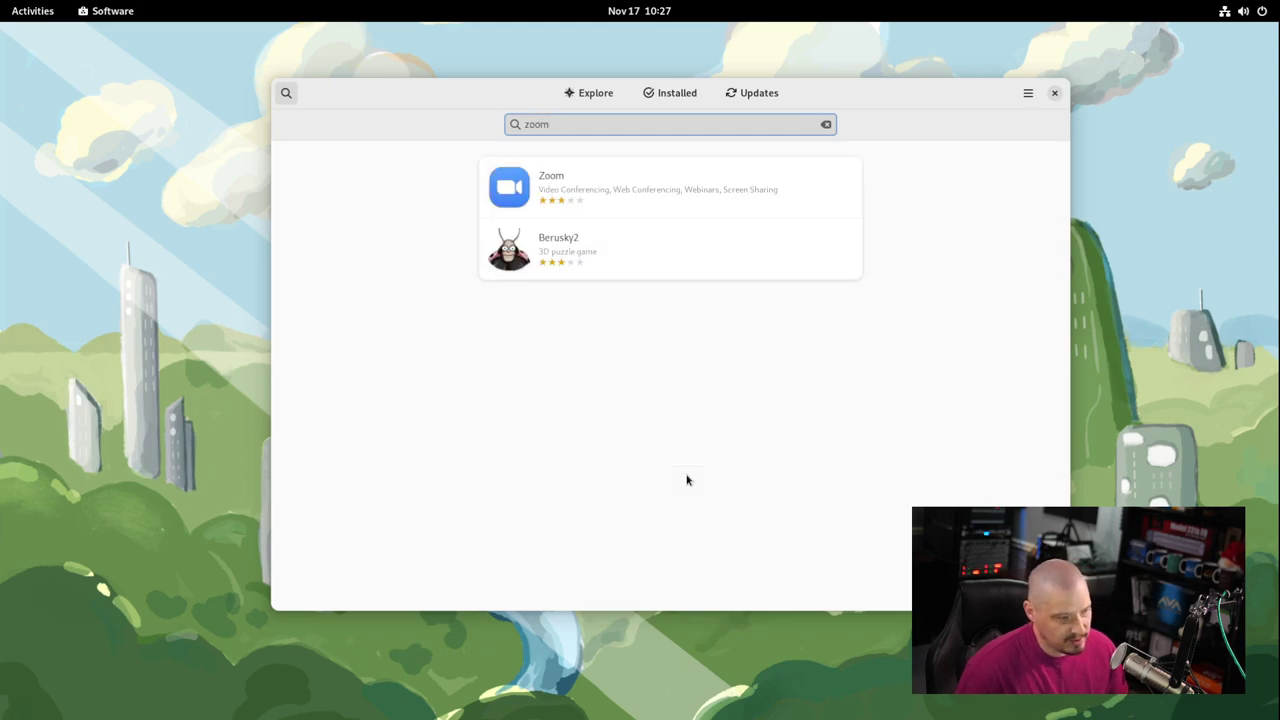
key("BackSpace")
type("discord")
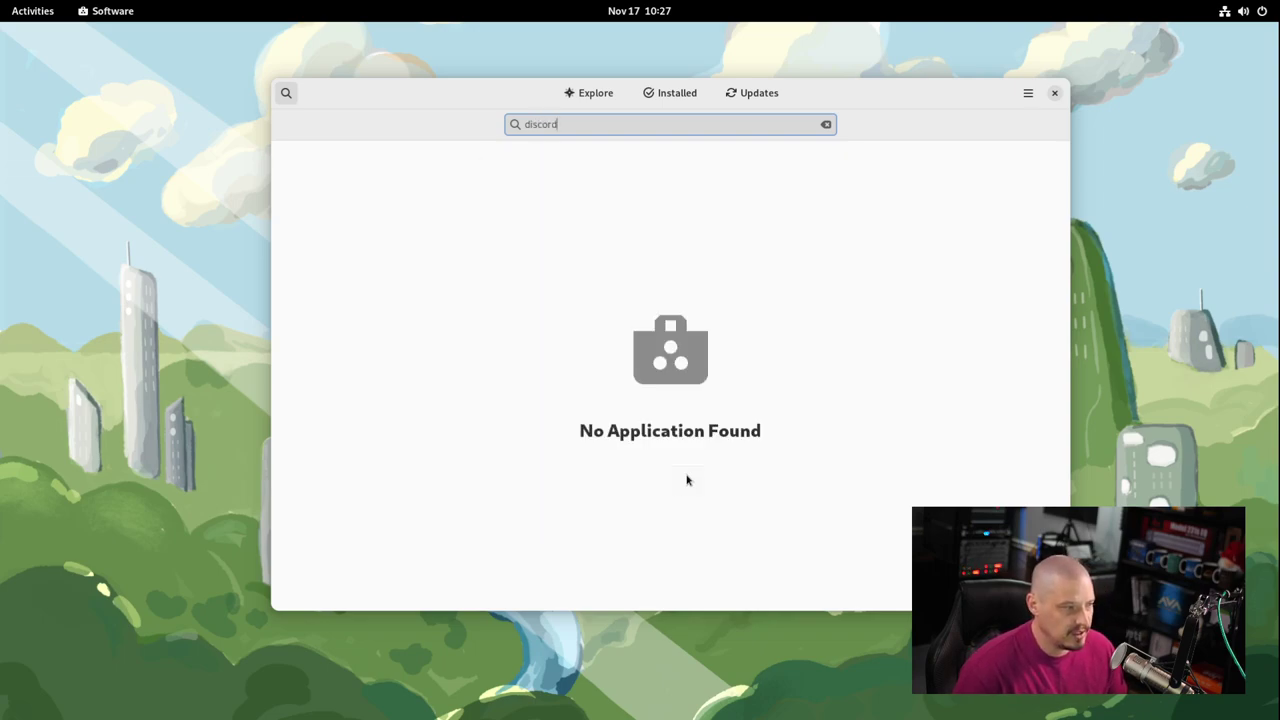
double_click(549, 126)
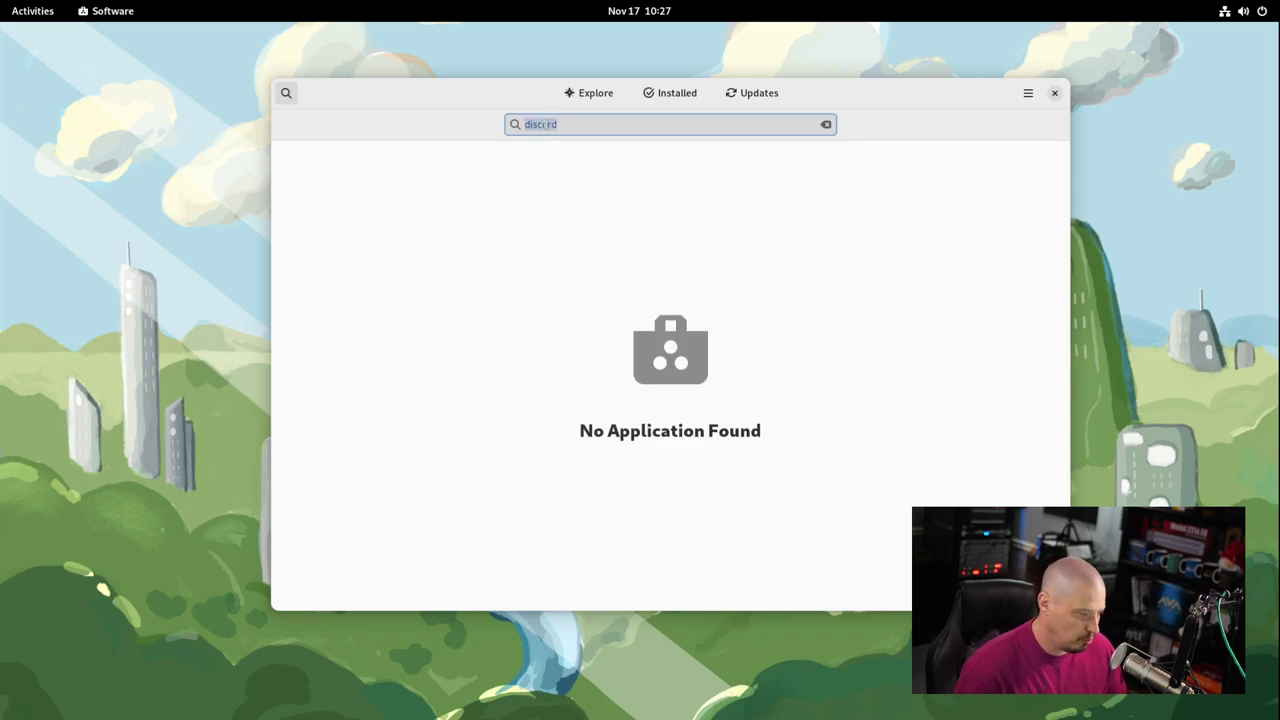
type("zoo")
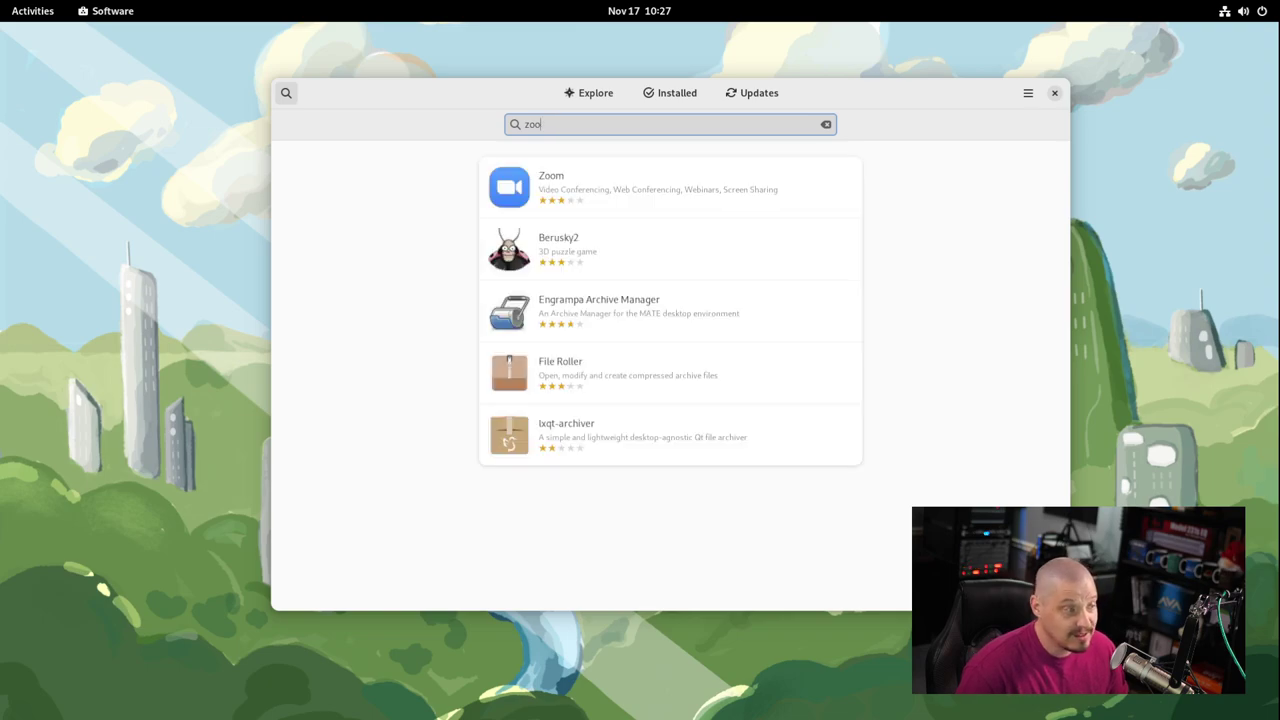
type("m")
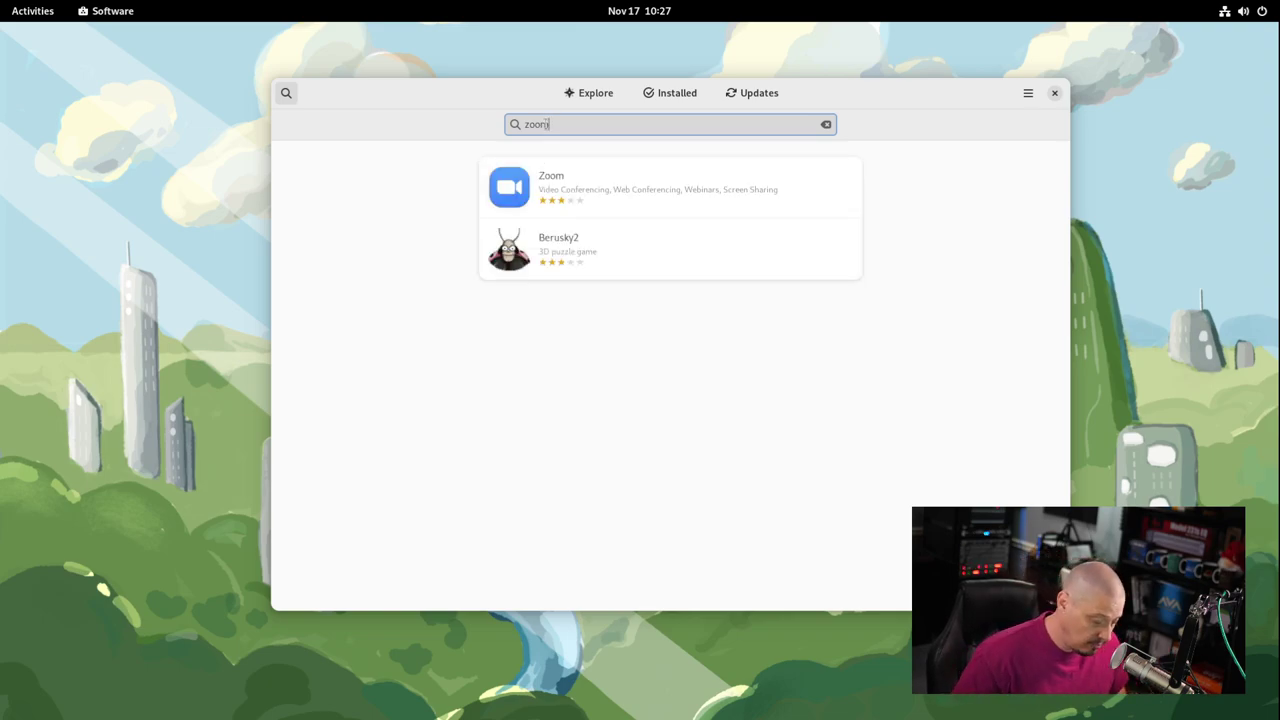
left_click(558, 185)
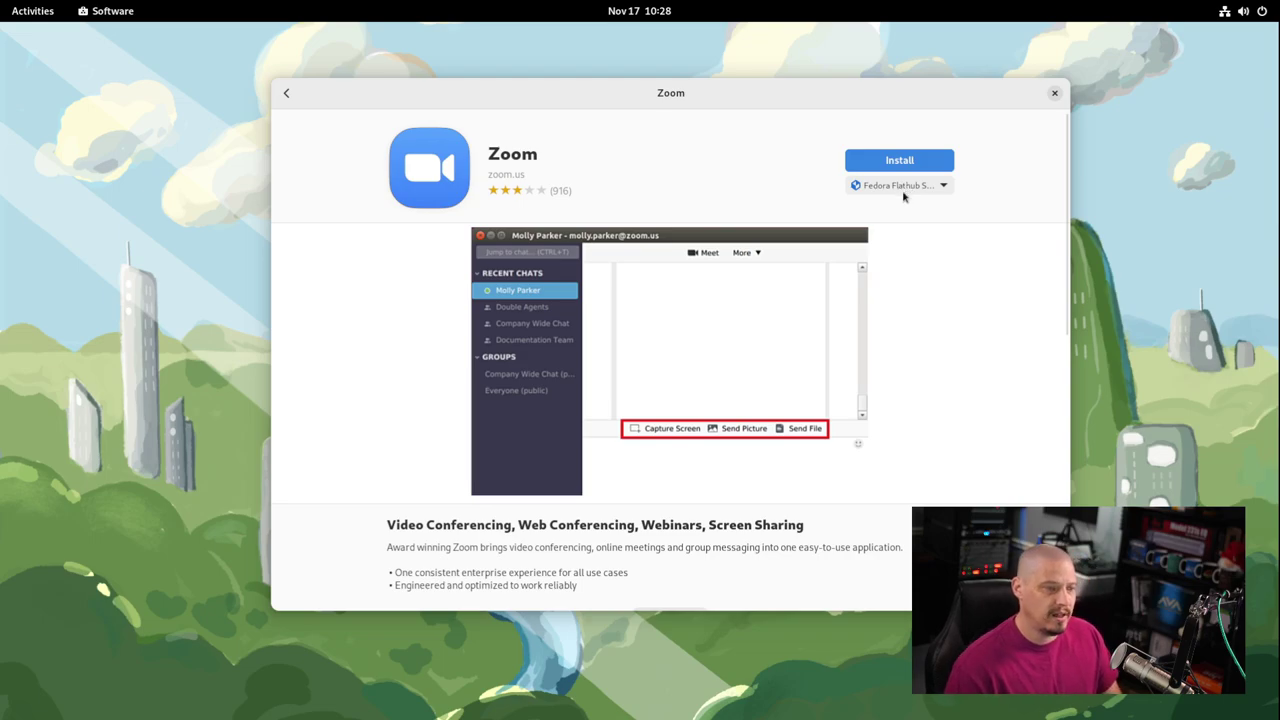
Close Software and open Settings' Appearance page via the desktop's Change Background option
left_click(1056, 93)
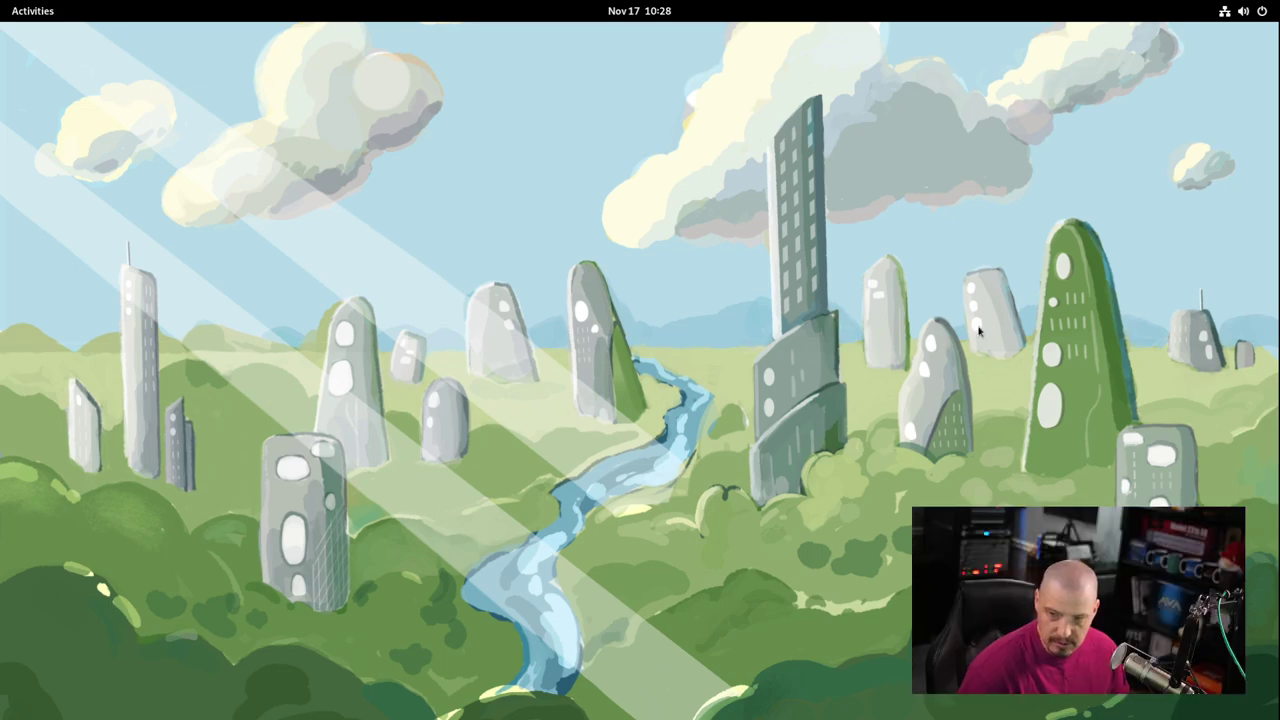
right_click(533, 171)
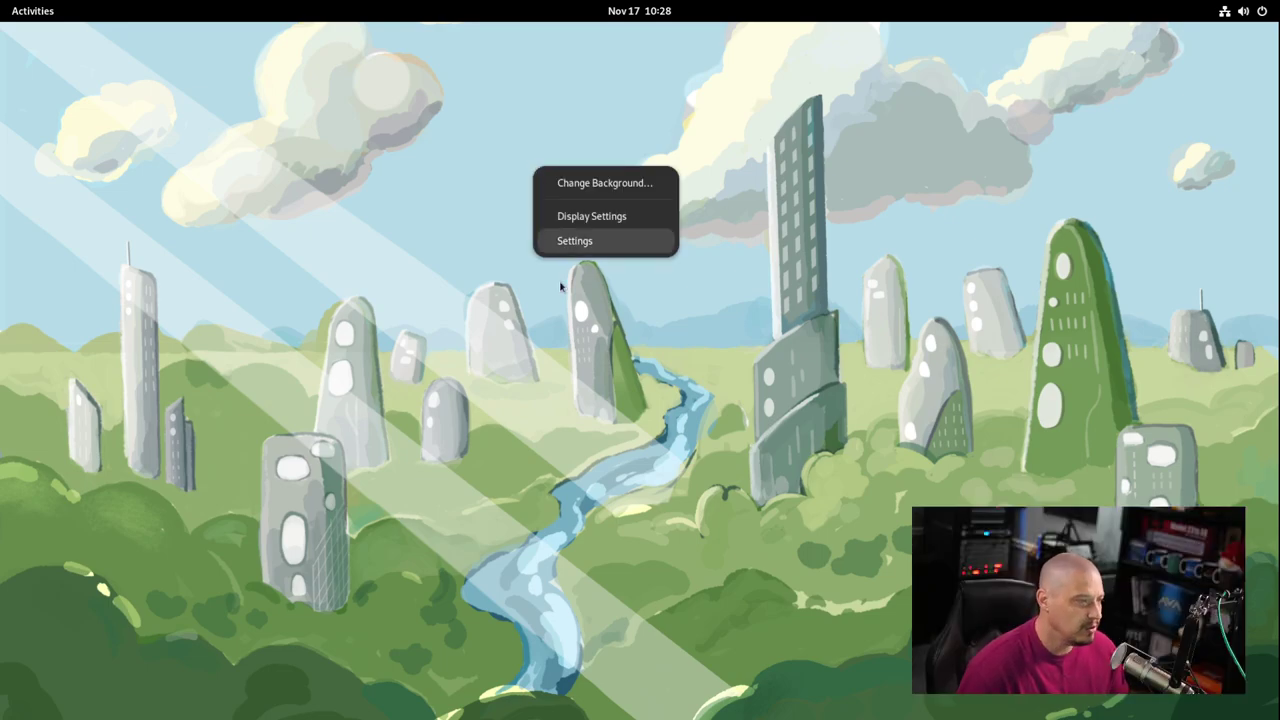
left_click(628, 184)
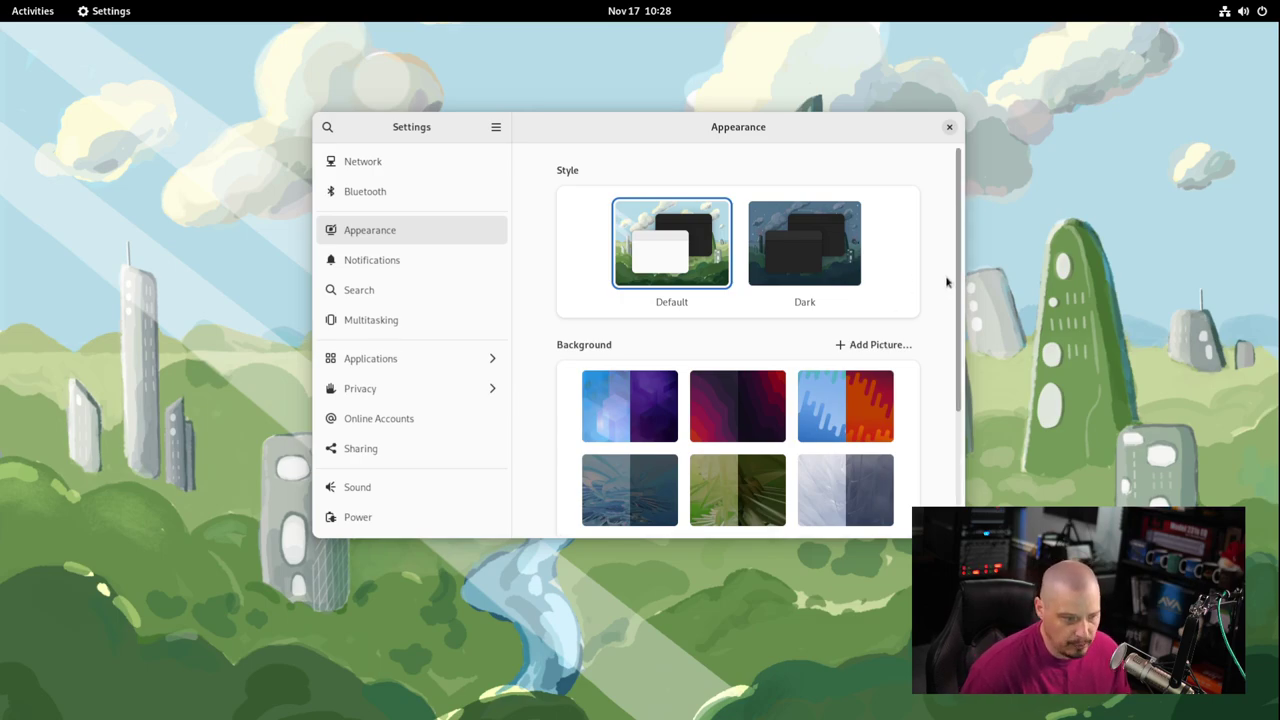
scroll(800, 485, "down", 2)
scroll(820, 332, "up", 2)
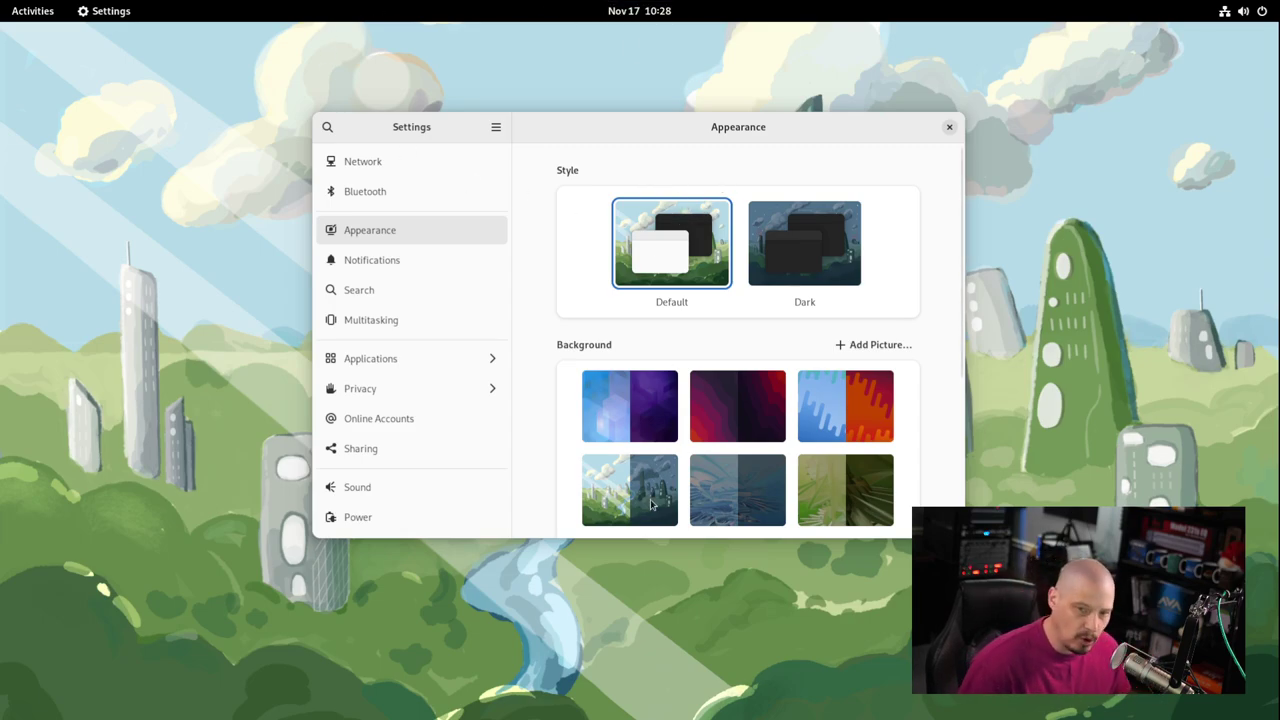
Switch the style to Dark and set the purple hexagon wallpaper
left_click(788, 257)
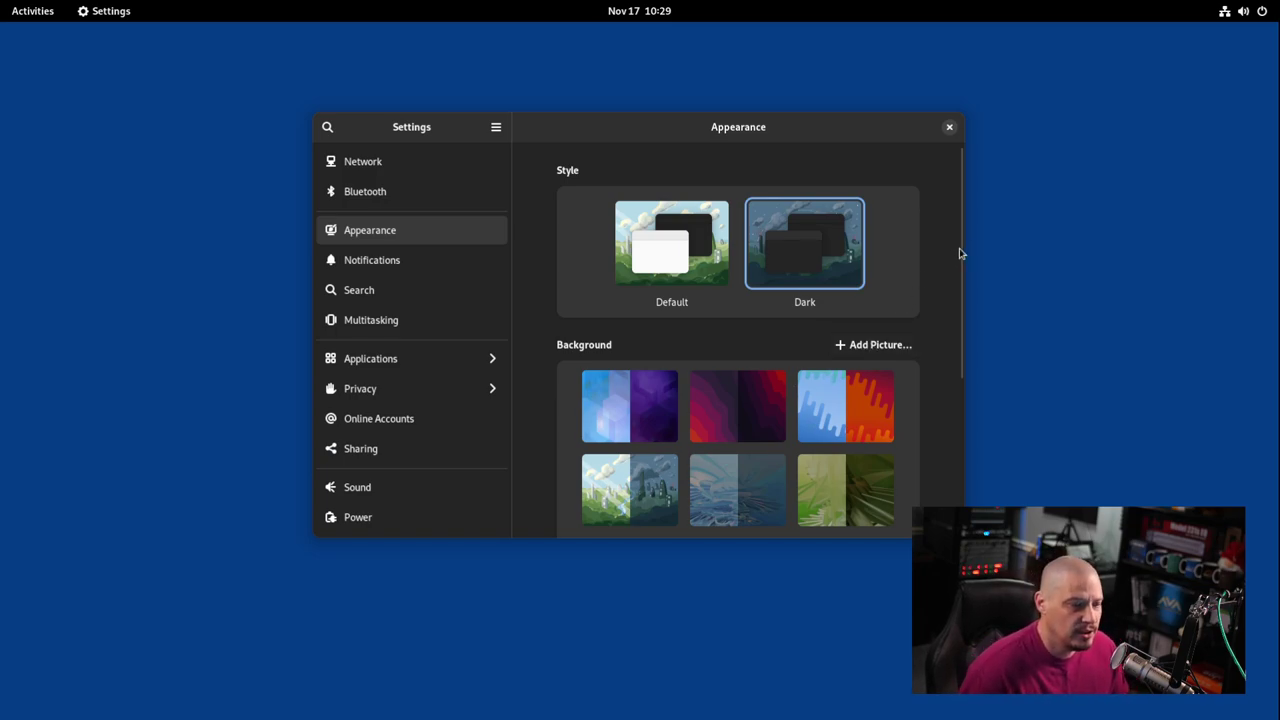
scroll(960, 260, "down", 1)
scroll(962, 272, "down", 3)
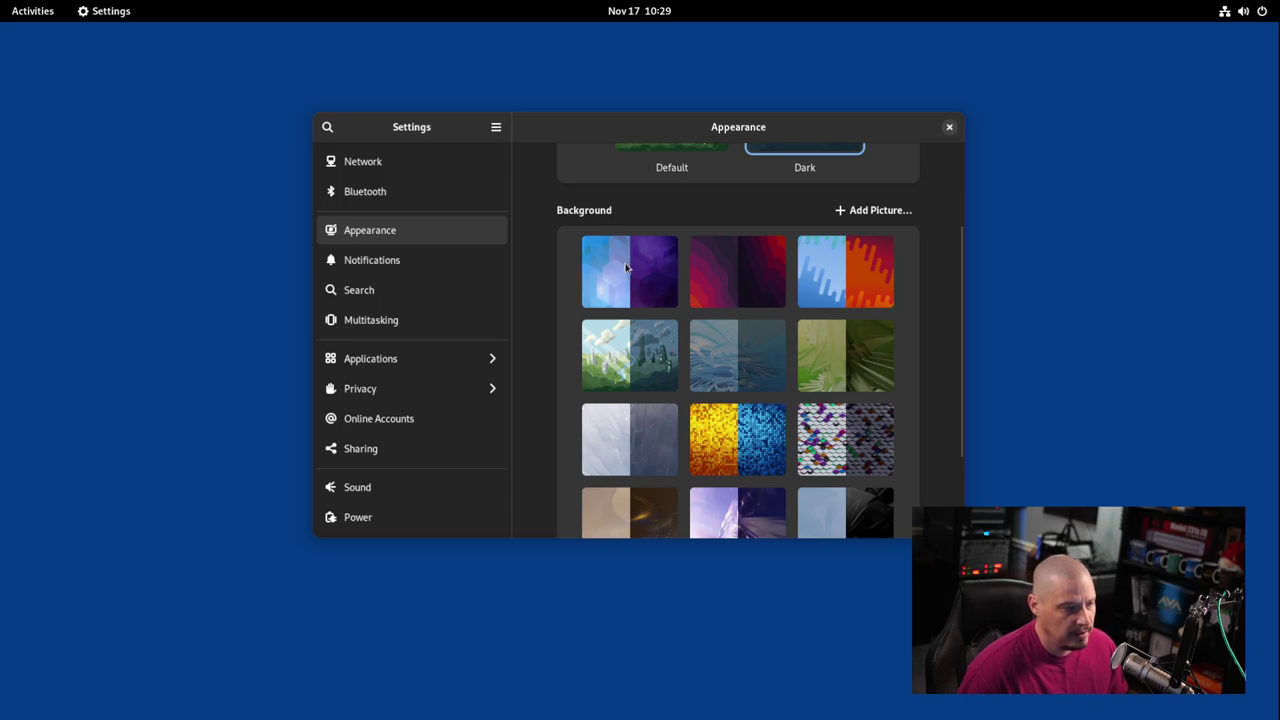
left_click(628, 288)
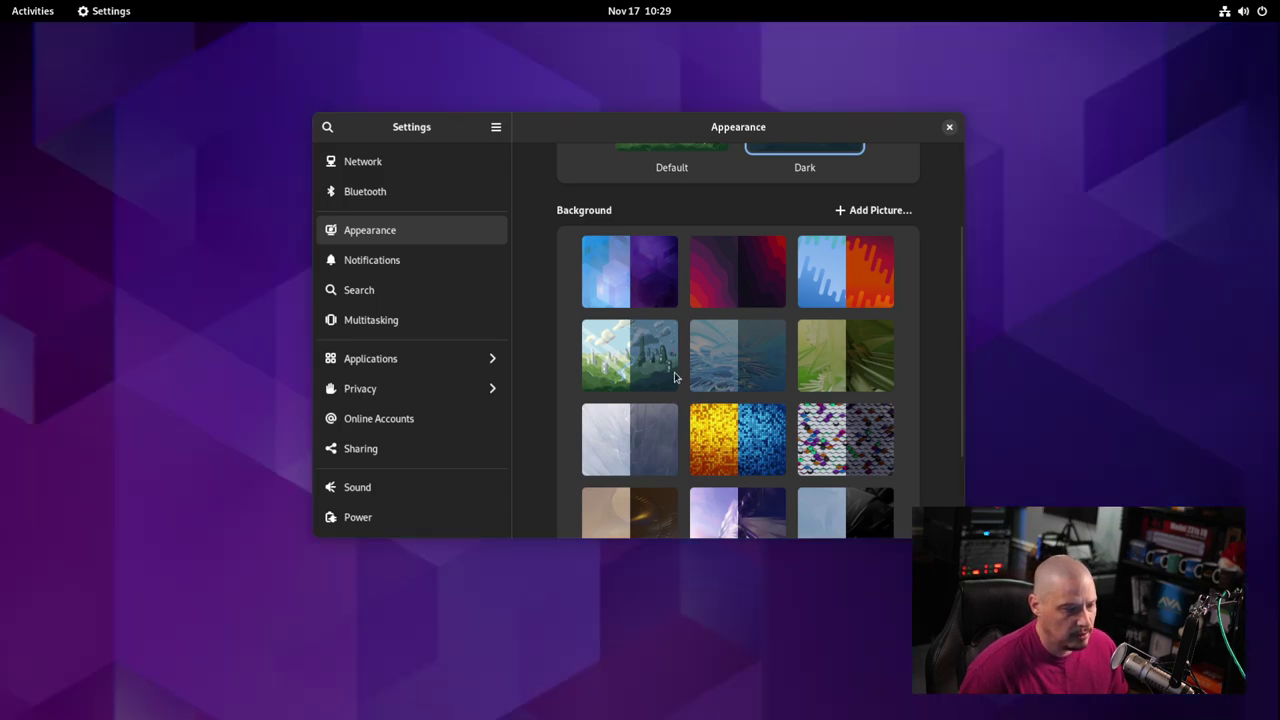
left_click_drag(628, 140, 540, 97)
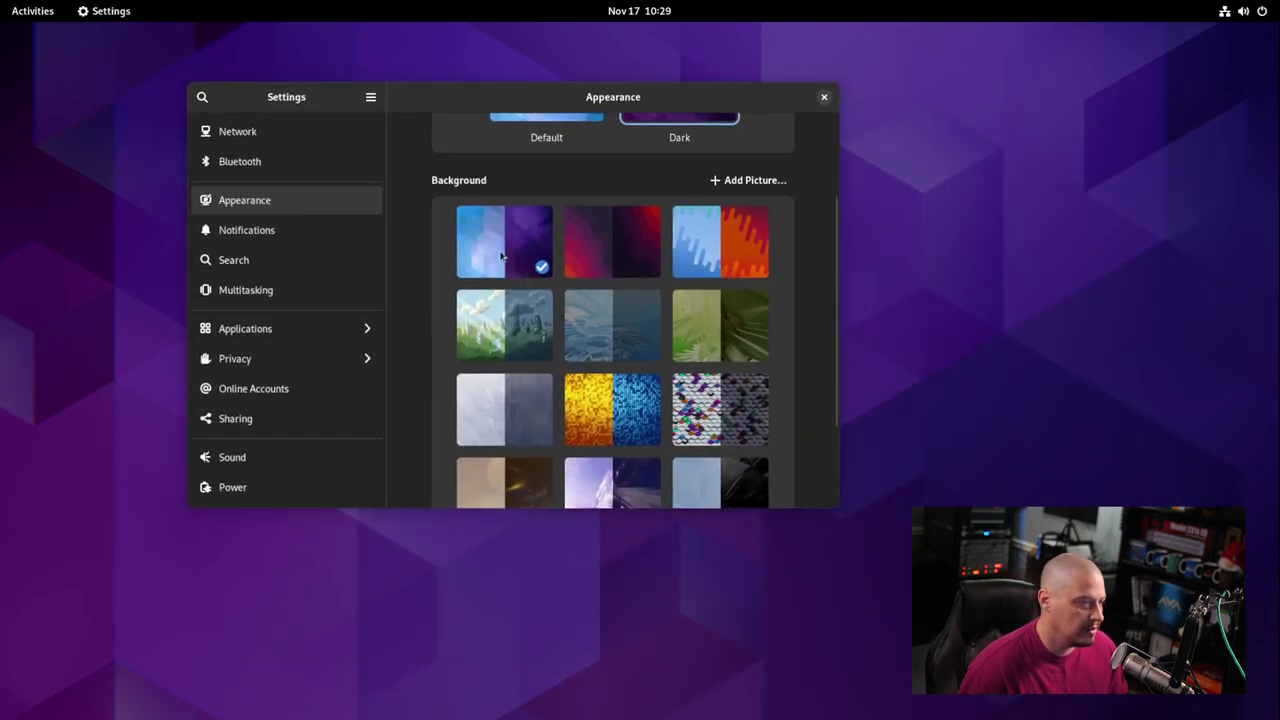
Toggle Default and back to Dark style, then choose the black-and-grey abstract wallpaper
scroll(660, 272, "up", 3)
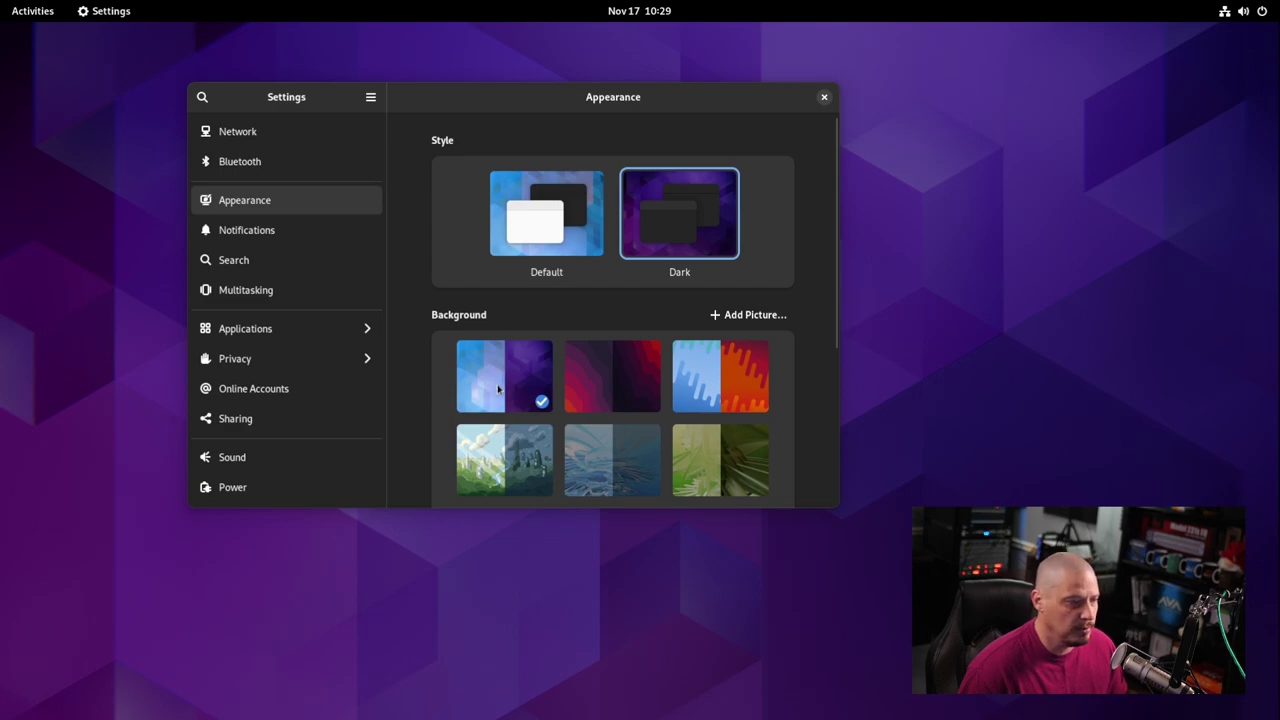
left_click(571, 226)
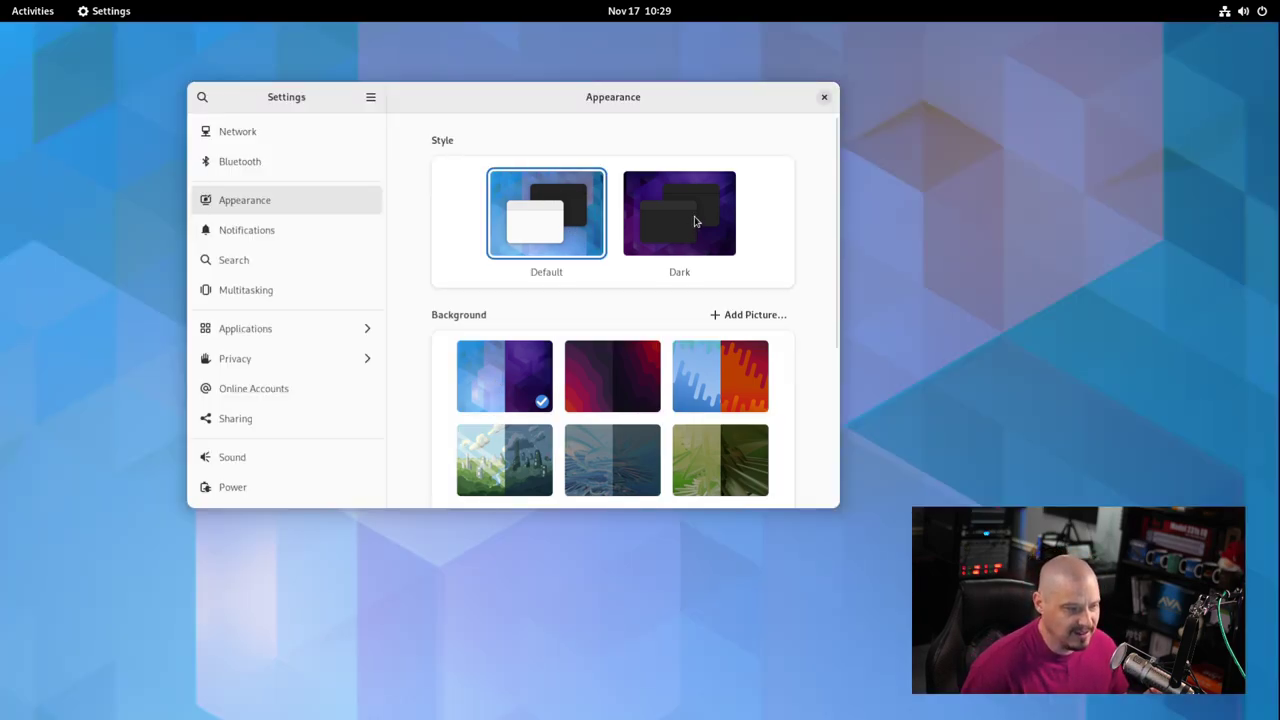
left_click(695, 221)
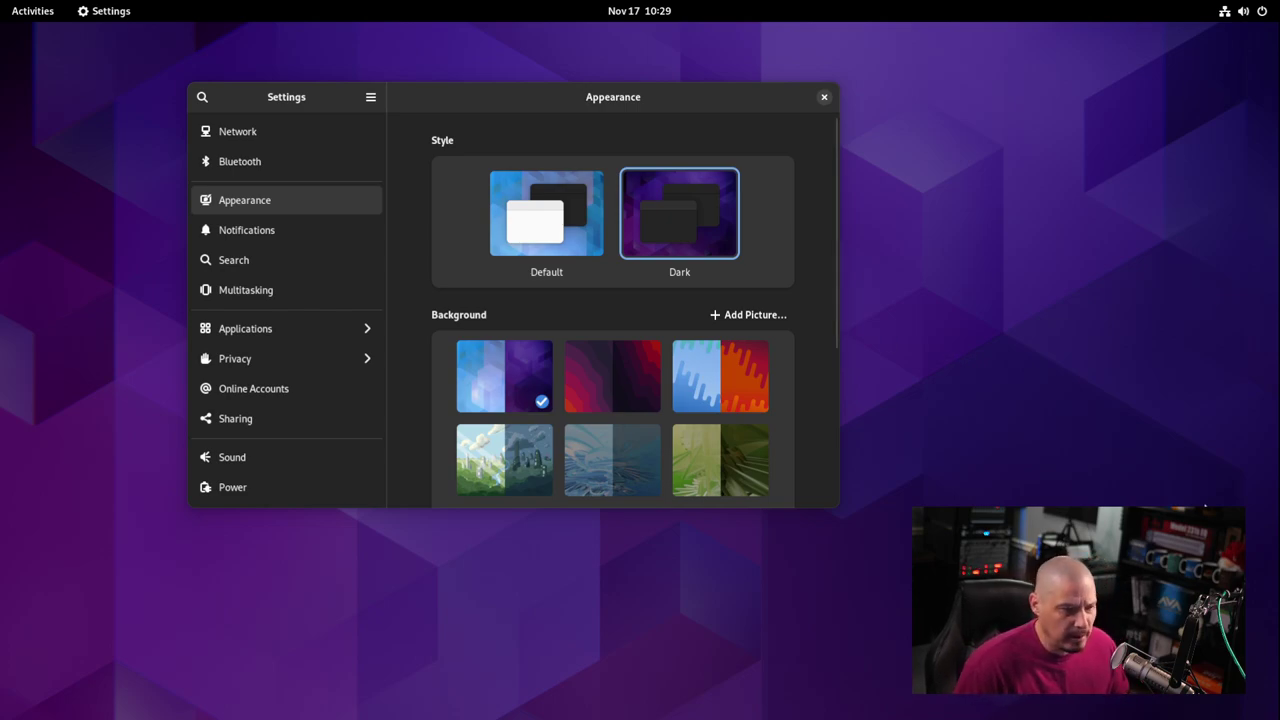
left_click(830, 320)
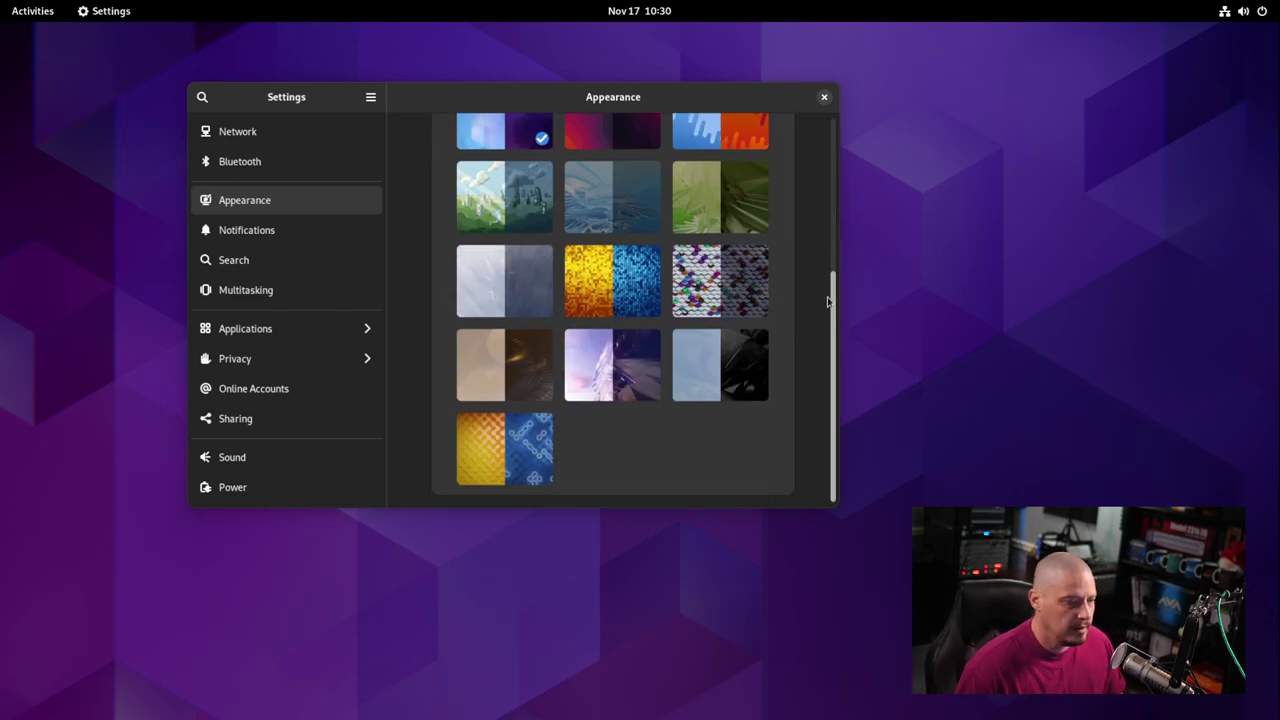
left_click(727, 372)
left_click_drag(620, 100, 767, 172)
Pick the painted cityscape wallpaper, previewing Default style before returning to Dark
scroll(740, 458, "up", 1)
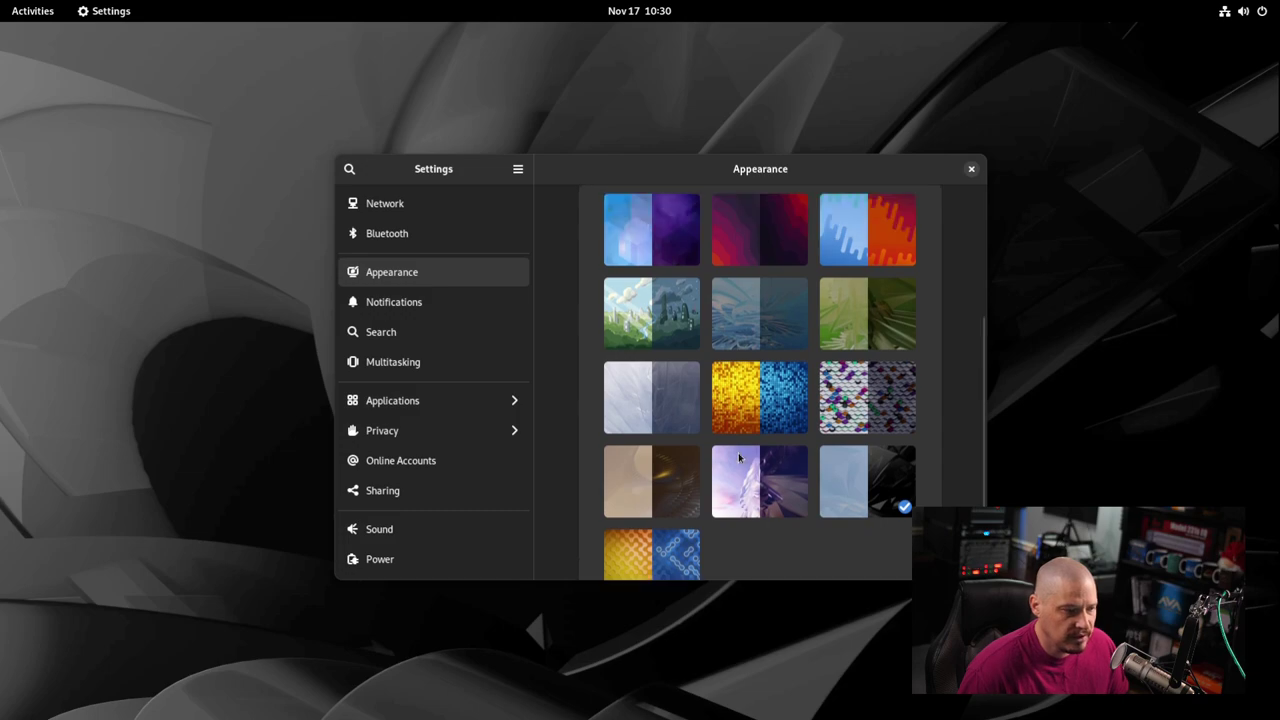
left_click(652, 335)
scroll(880, 468, "up", 4)
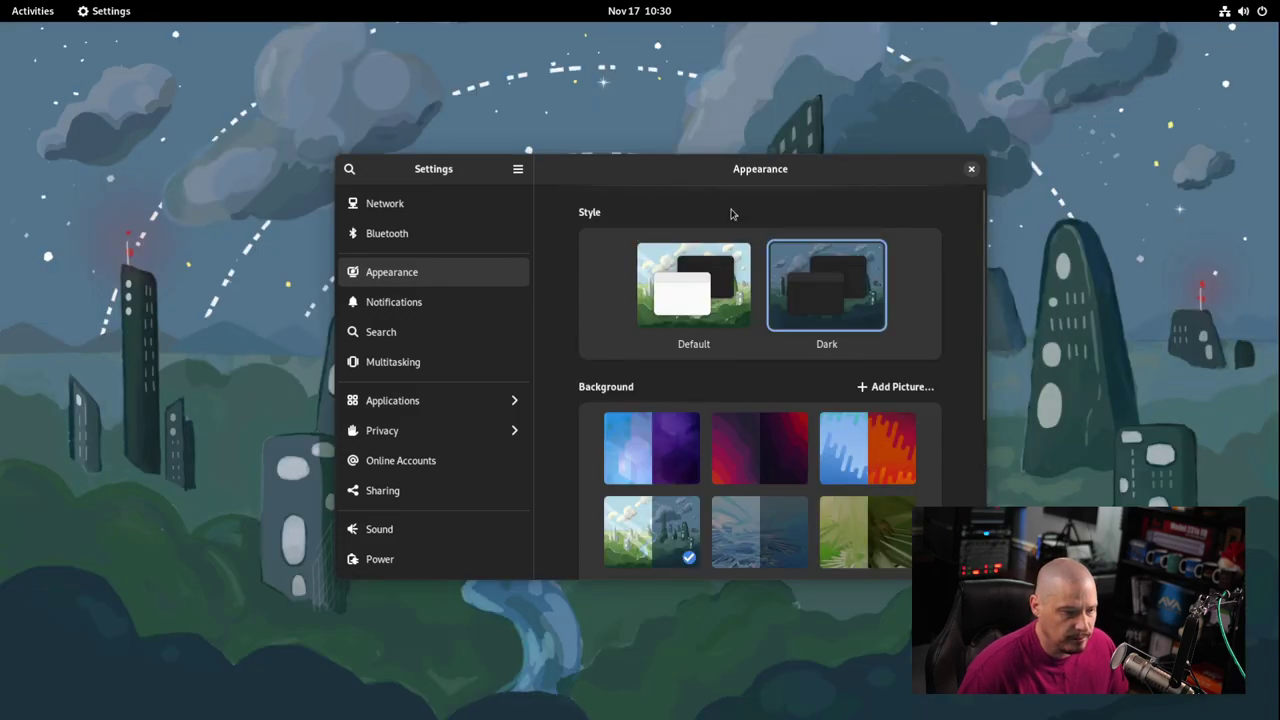
left_click_drag(613, 177, 651, 161)
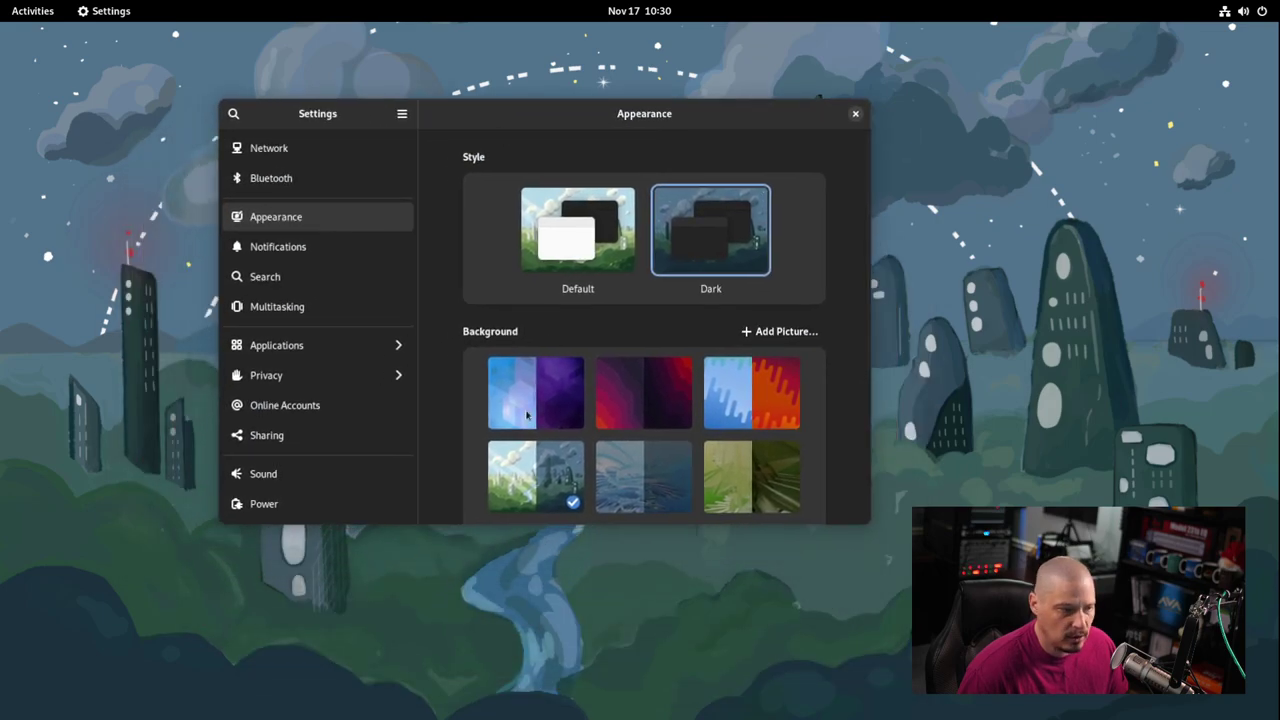
left_click(600, 260)
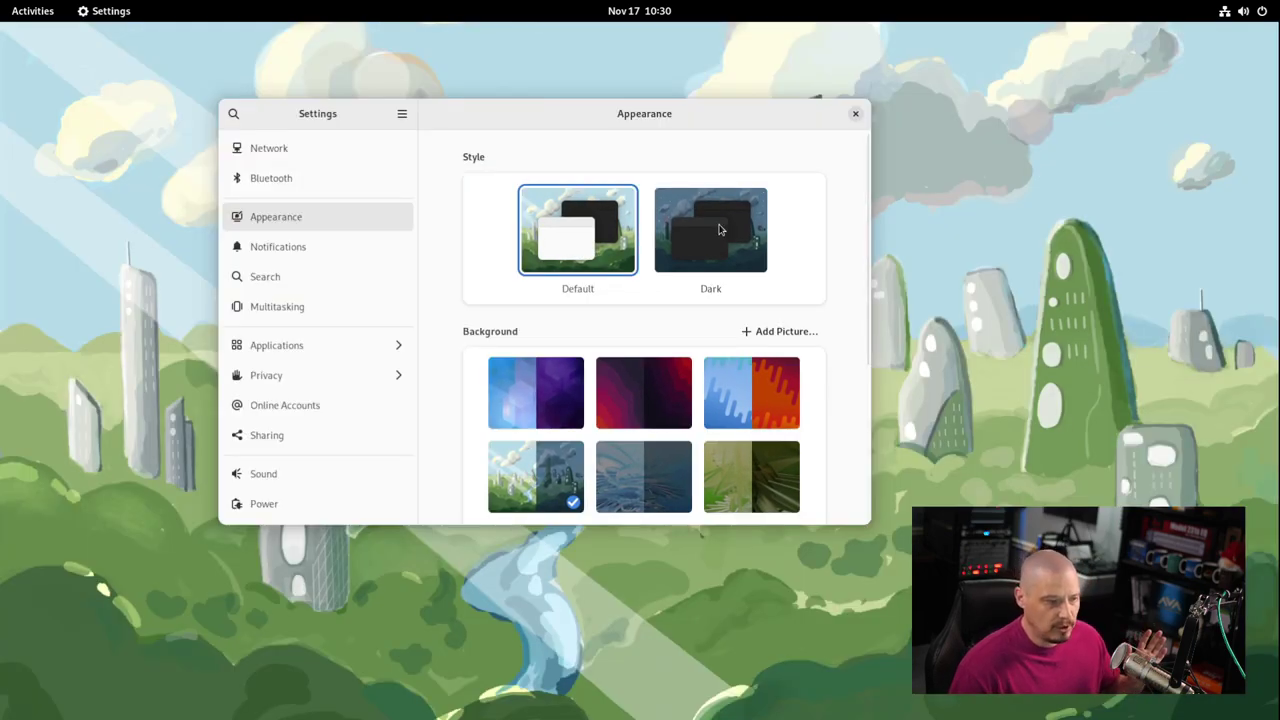
left_click(722, 230)
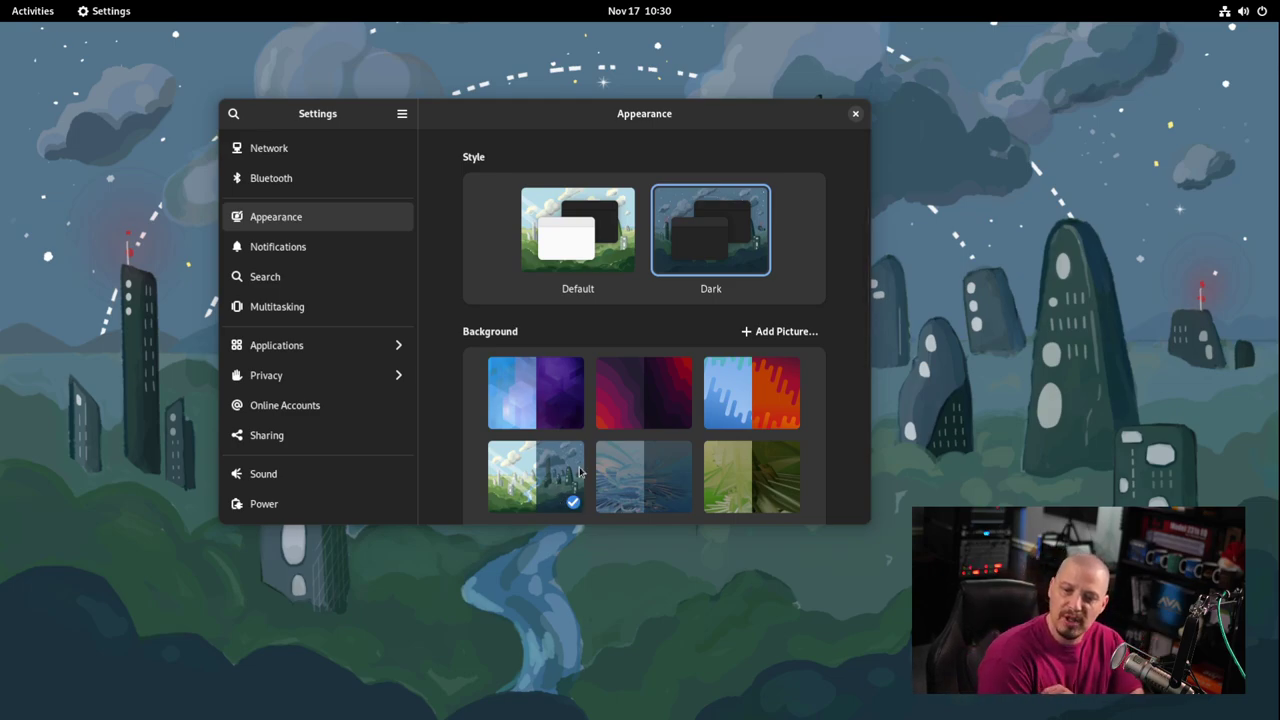
Close the Settings window to reveal the dark cityscape wallpaper
left_click(855, 114)
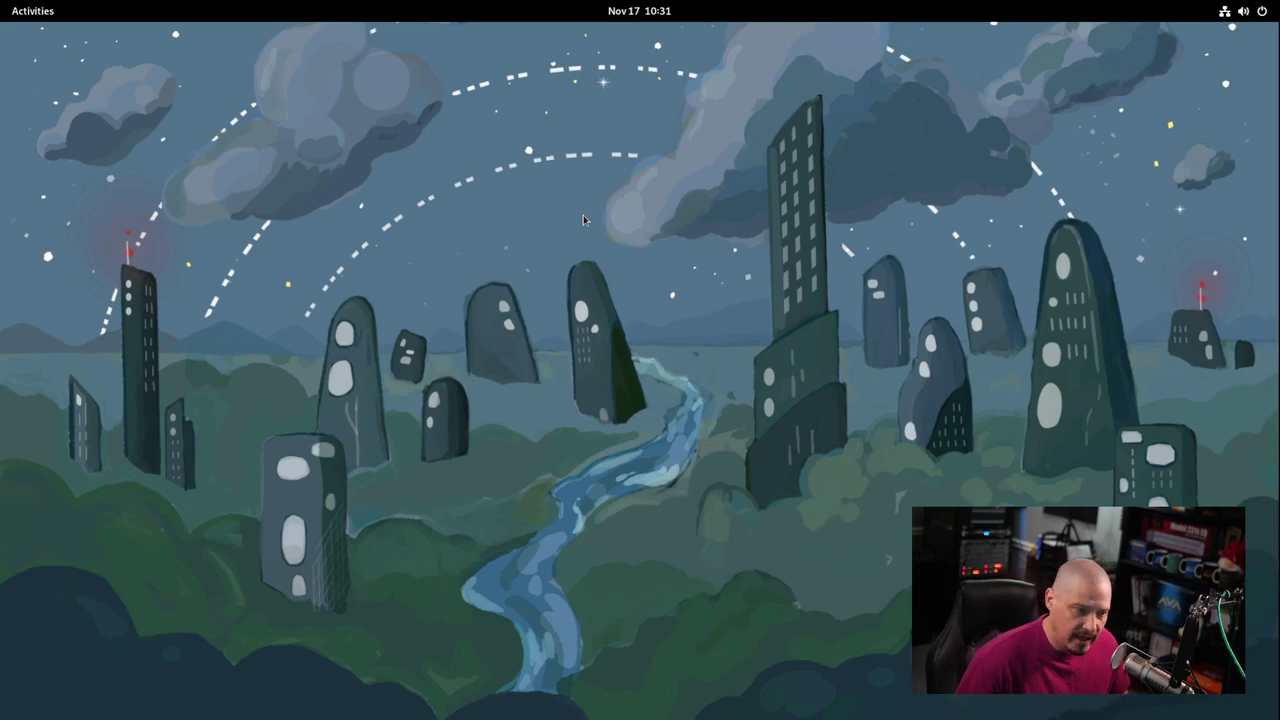
Launch Terminal with enlarged text and run htop to check whether it's installed
key("super")
key("super")
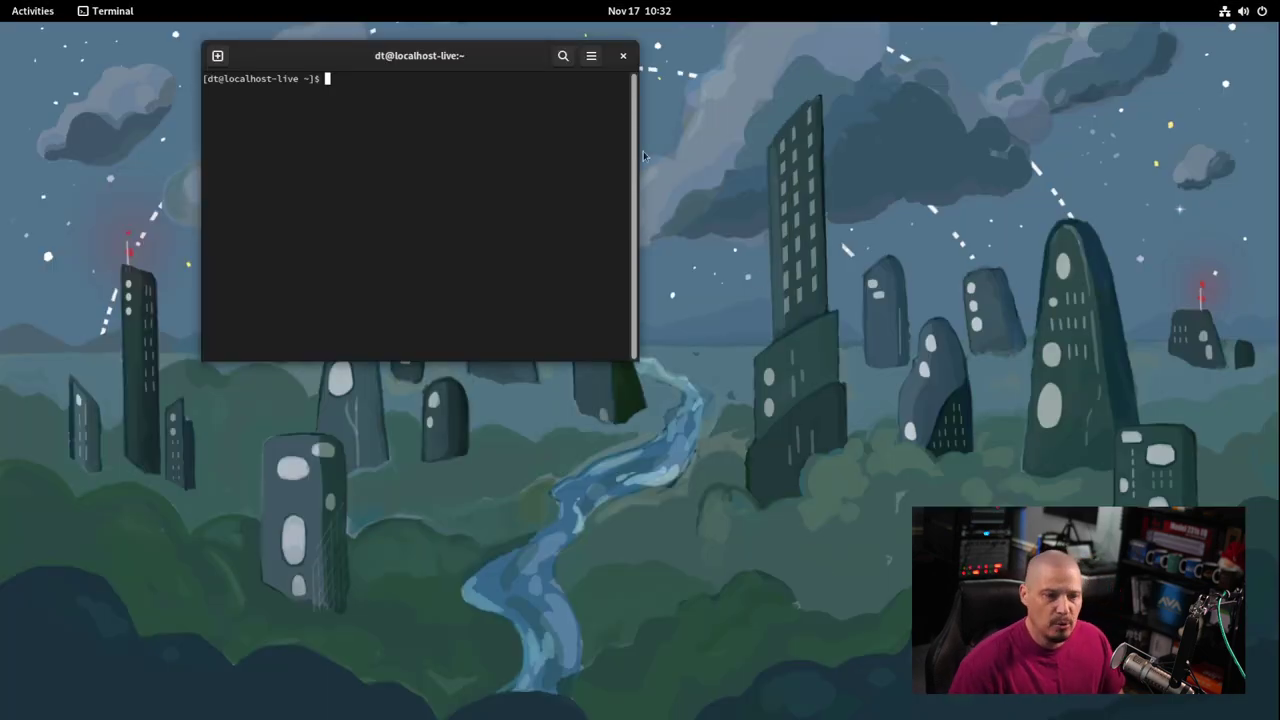
key("ctrl+plus")
key("ctrl+plus")
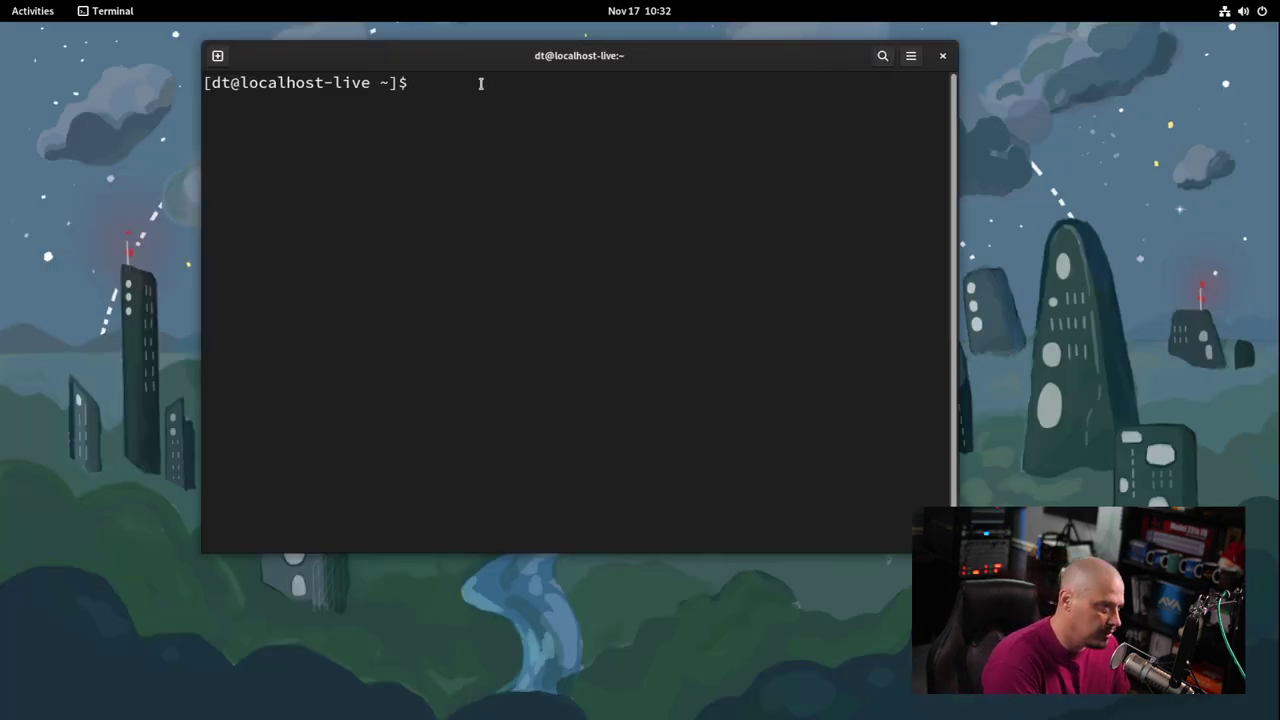
type("htop")
key("Return")
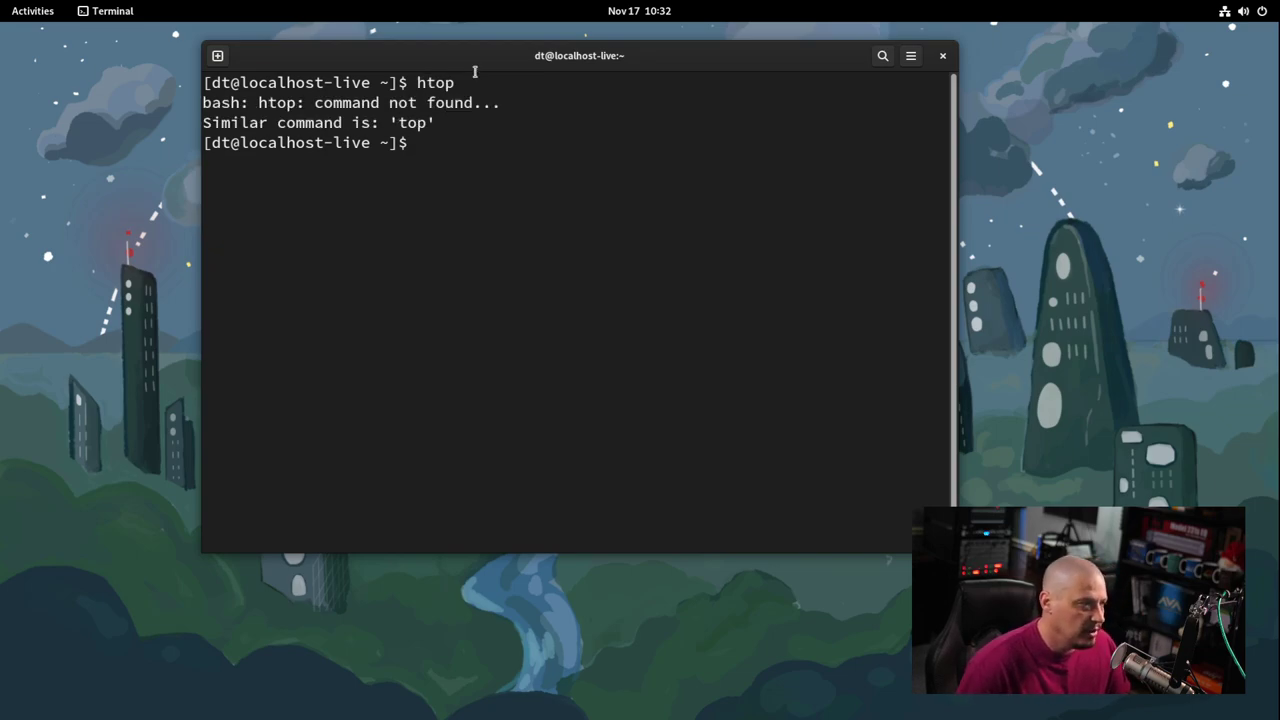
Install htop via 'sudo dnf install htop', entering the account password and confirming with y, then maximize the terminal
type("sudo d")
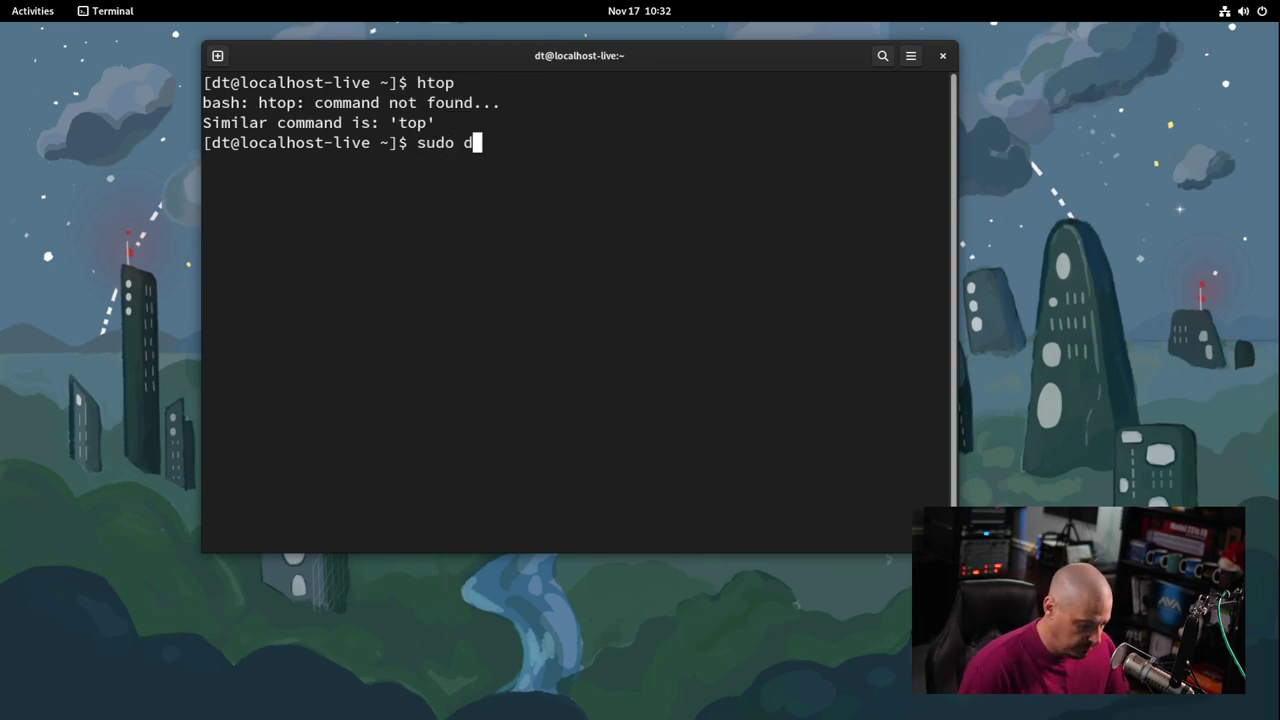
type("nf install htop")
key("Return")
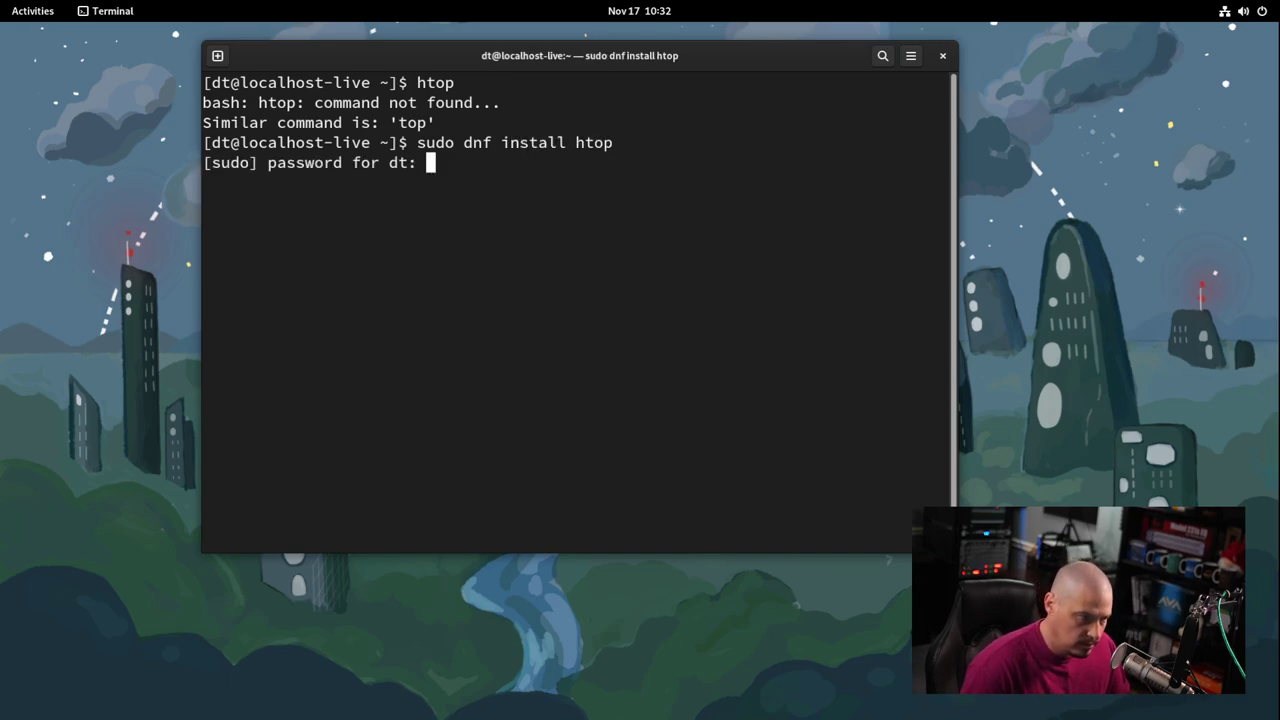
key("Return")
type("y")
key("Return")
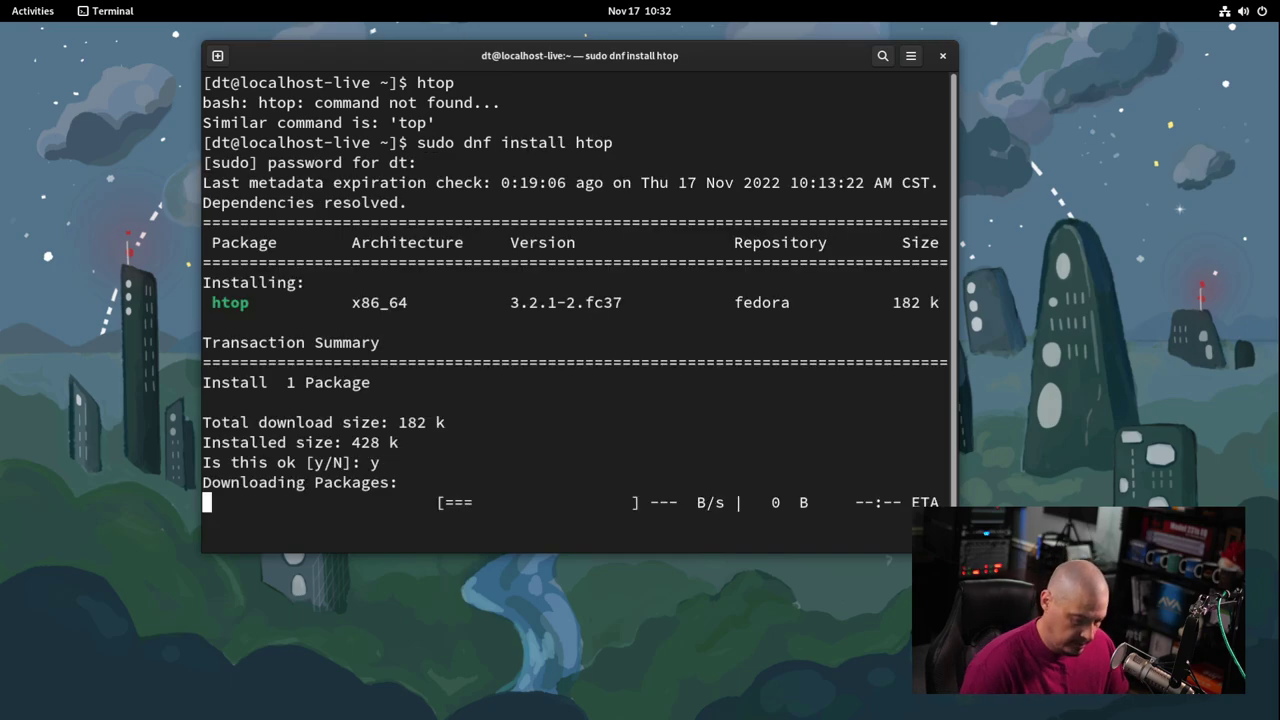
double_click(456, 55)
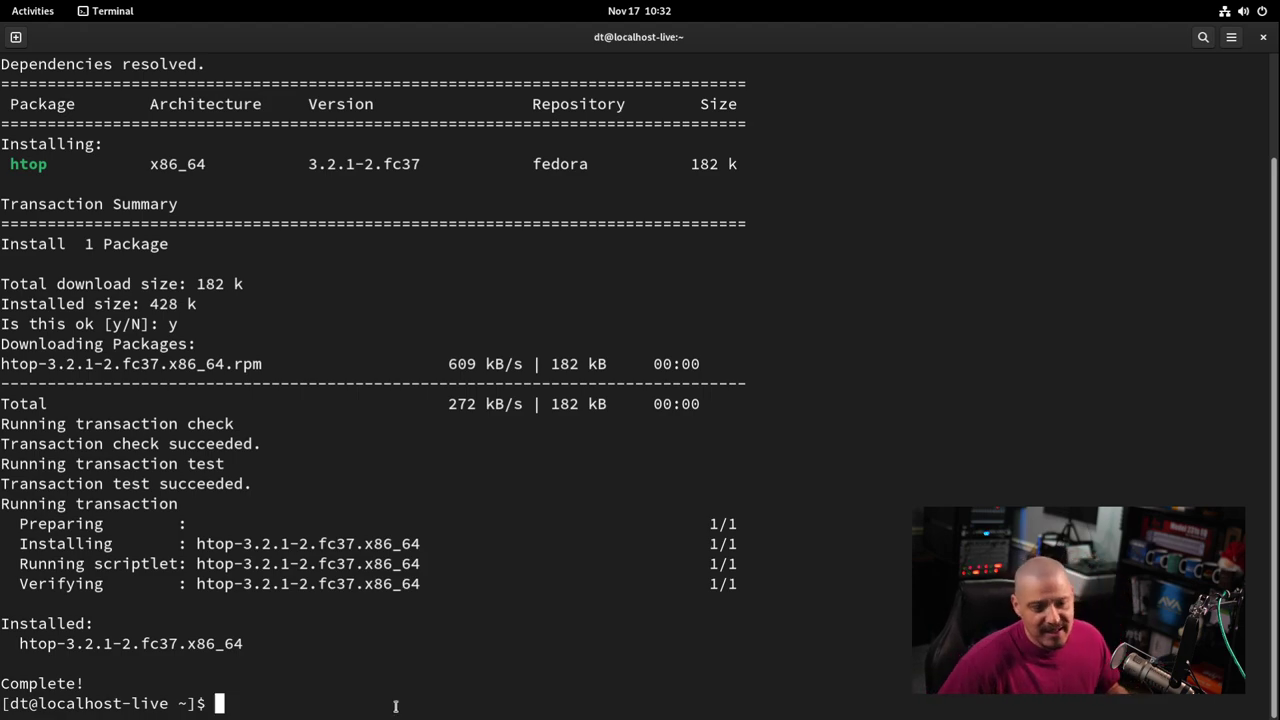
Run htop to display CPU, memory and process usage
type("htop")
key("Return")
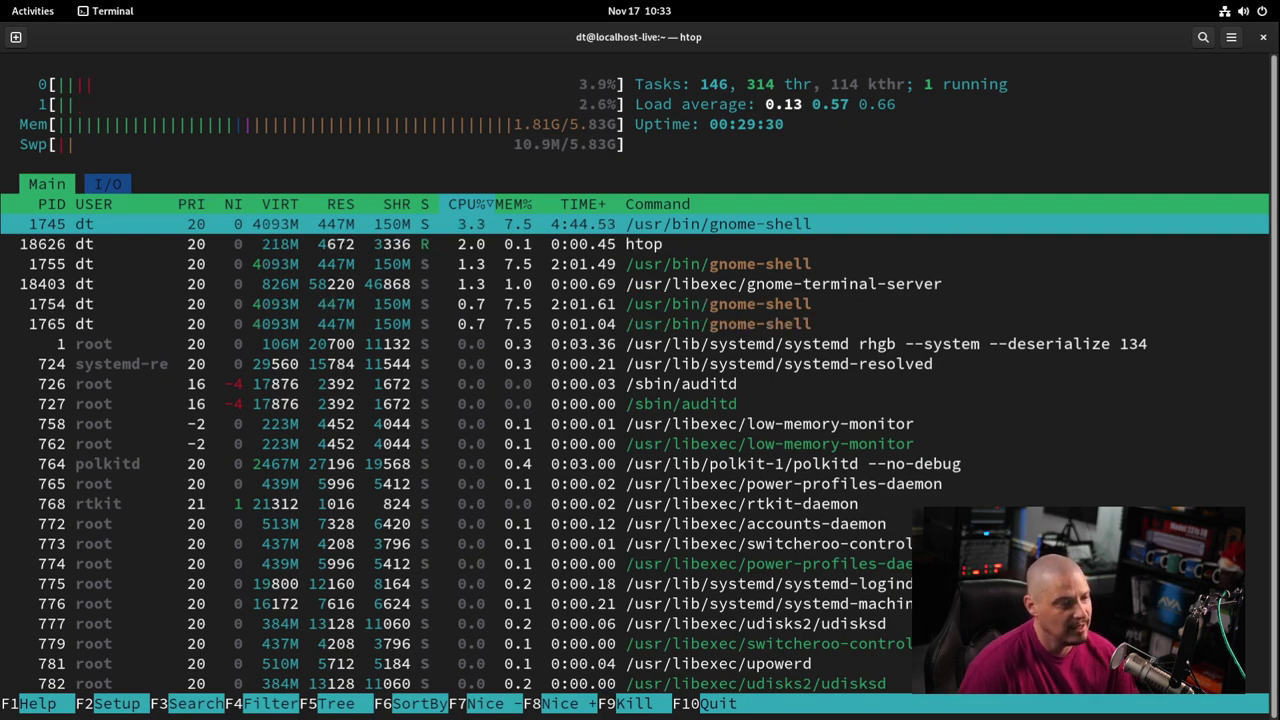
Quit htop with q and close the terminal window
key("q")
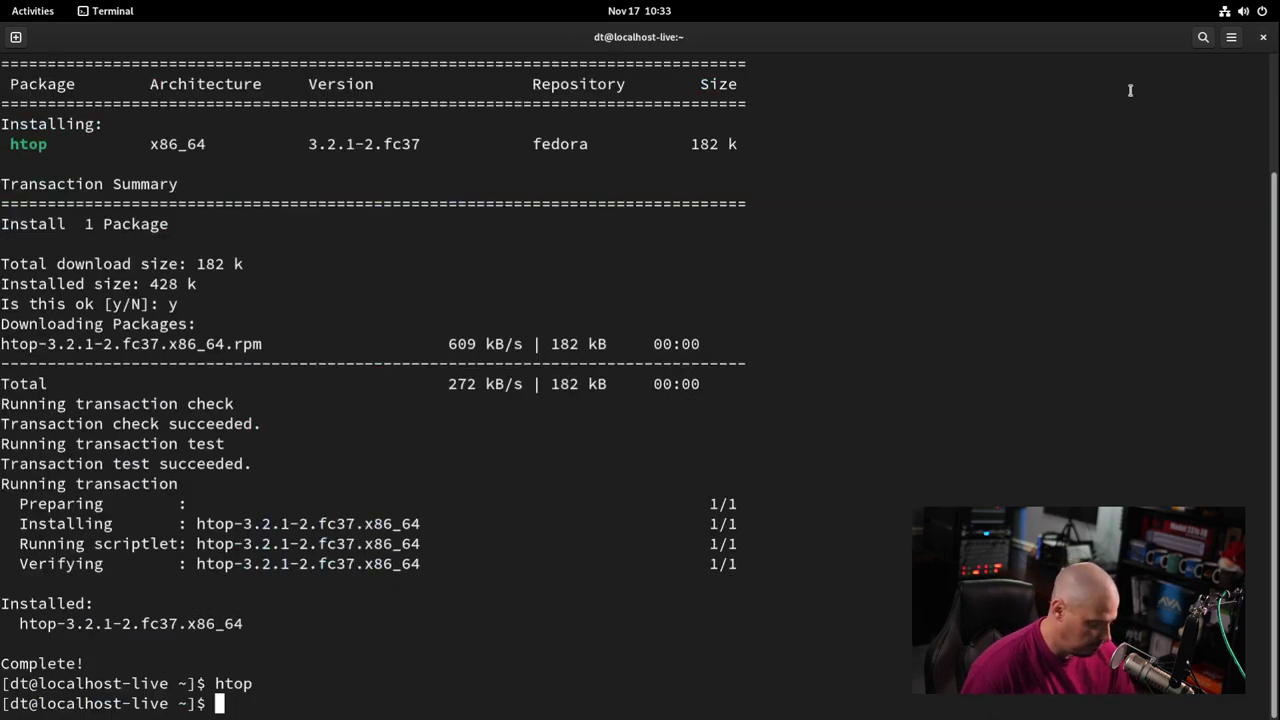
left_click(1264, 40)
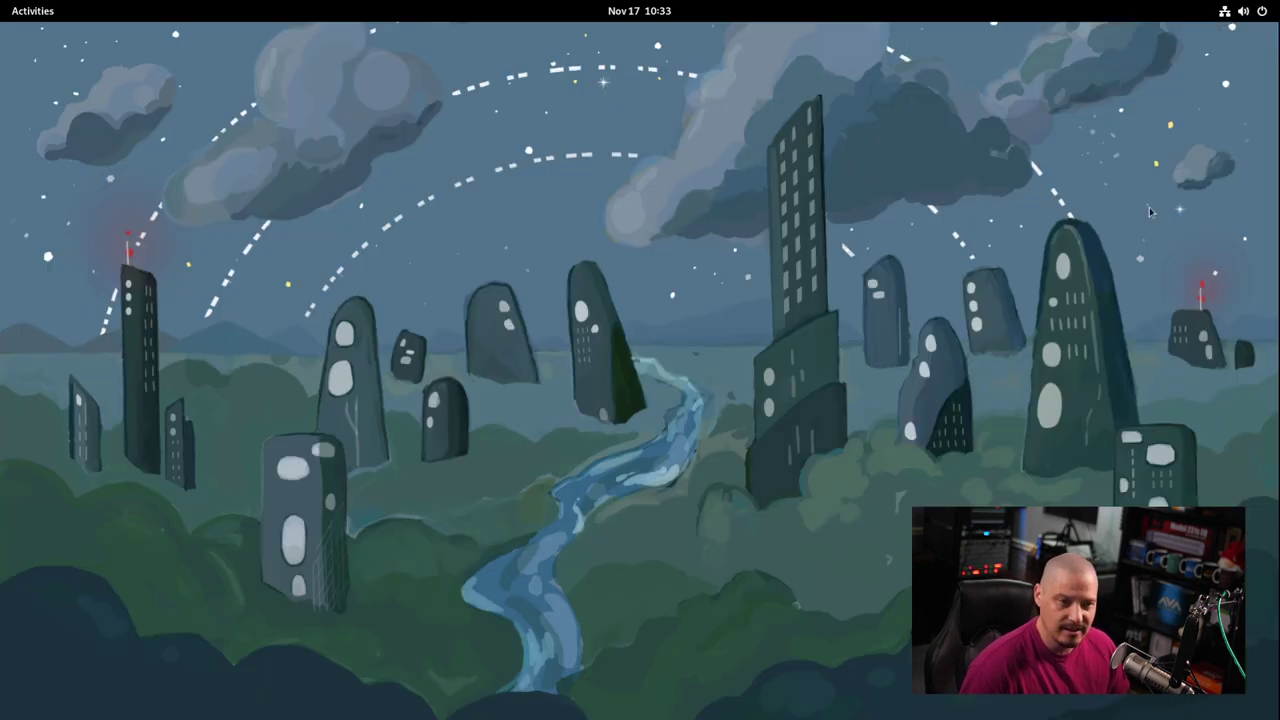